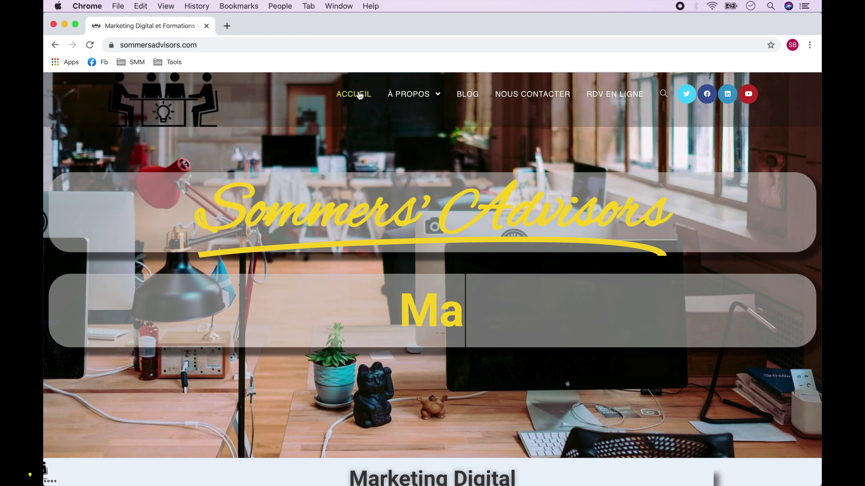
Go to the French Wix website, fr.wix.com
{"action": "left_click", "coordinate": [311, 48]}
{"action": "key", "text": "super+a"}
{"action": "type", "text": "wix"}
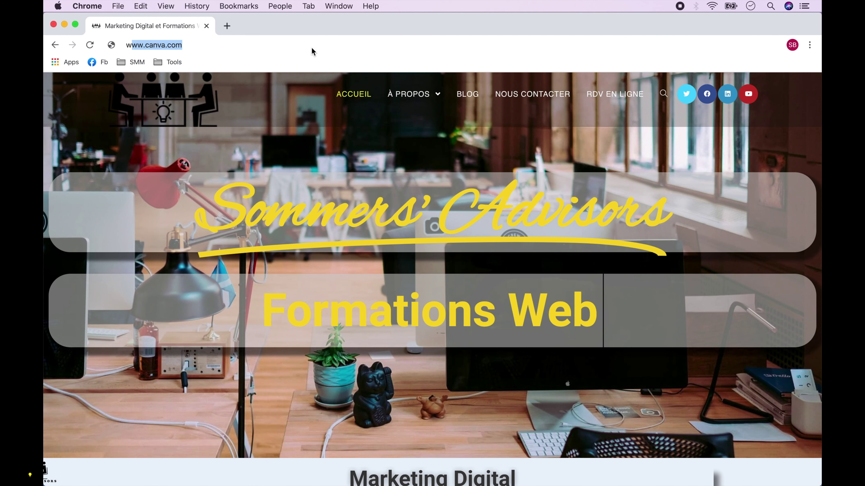
{"action": "key", "text": "Down"}
{"action": "key", "text": "Down"}
{"action": "key", "text": "Return"}
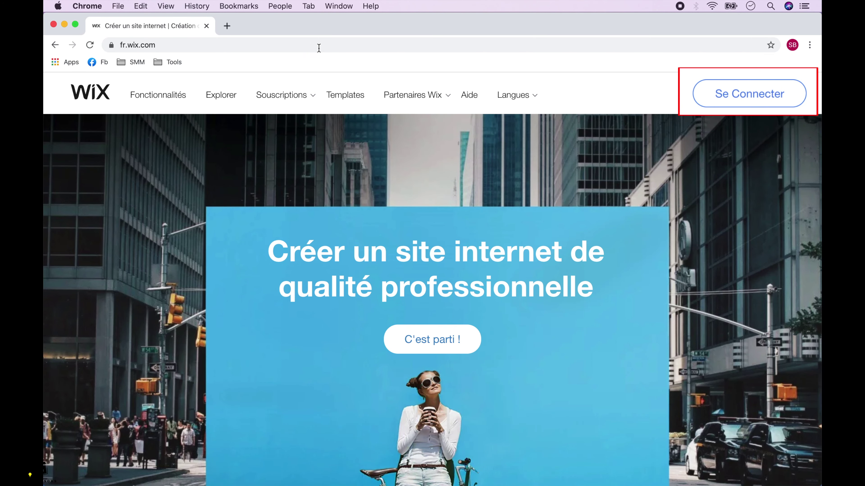
Switch from the Wix login page to the new-user registration form and submit it to create an account
{"action": "left_click", "coordinate": [755, 100]}
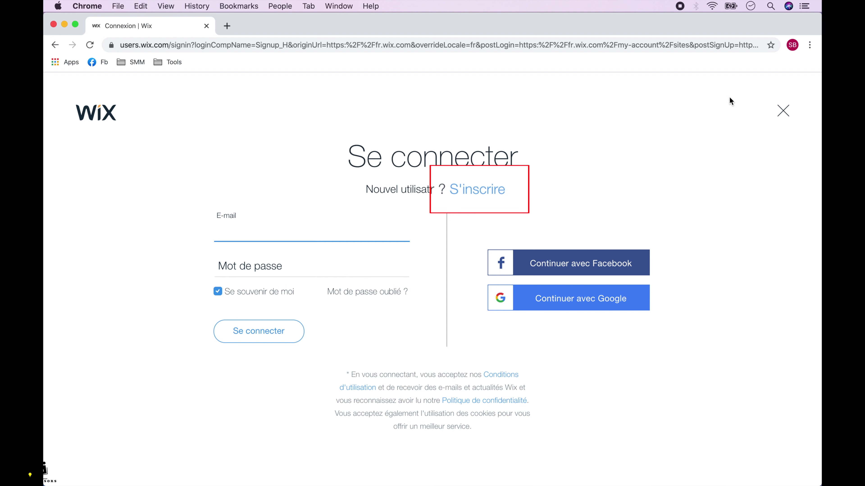
{"action": "left_click", "coordinate": [480, 195]}
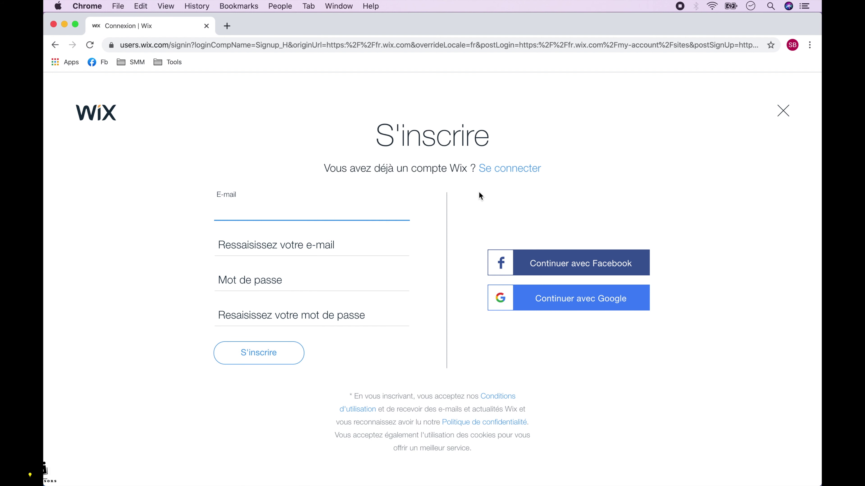
{"action": "left_click", "coordinate": [268, 359]}
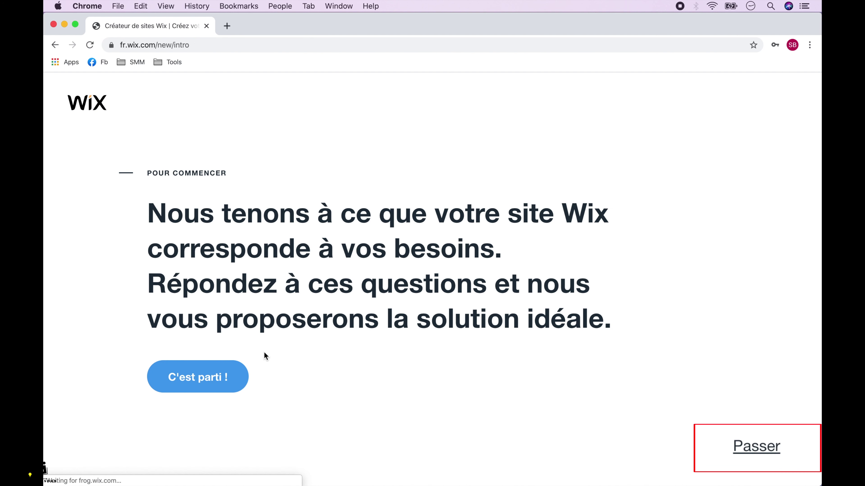
Skip the introductory questionnaire and choose to build the site from a template with the Wix Editor
{"action": "left_click", "coordinate": [756, 445]}
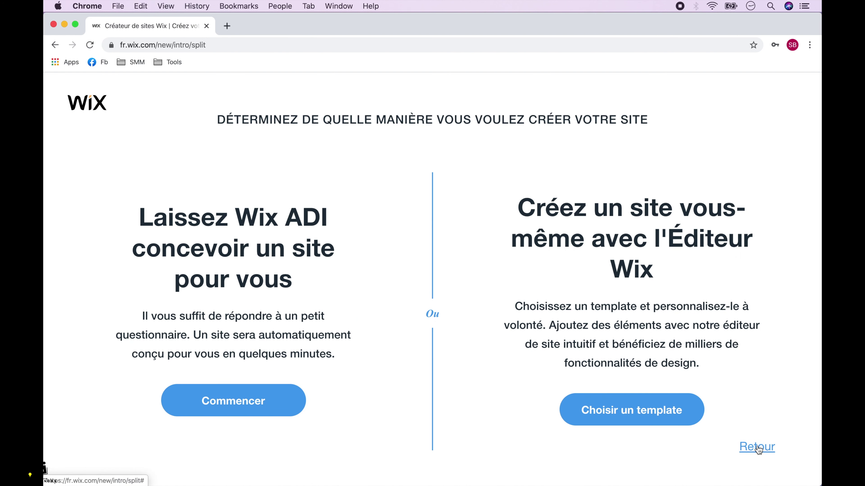
{"action": "left_click", "coordinate": [633, 412]}
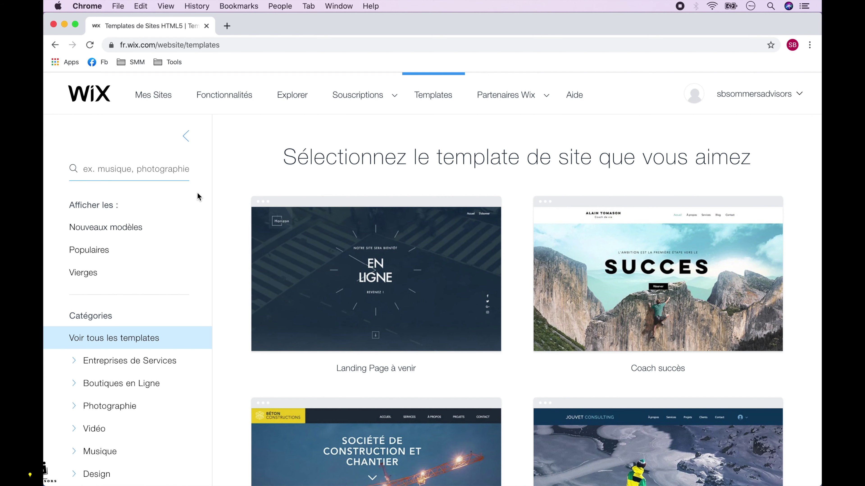
Search the templates for "blog" and browse the first two pages of results
{"action": "left_click", "coordinate": [154, 171]}
{"action": "type", "text": "blog"}
{"action": "key", "text": "Return"}
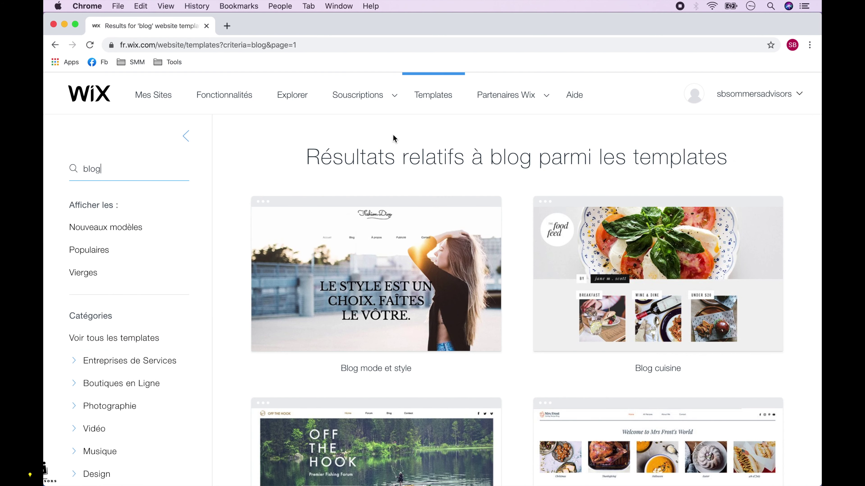
{"action": "scroll", "coordinate": [813, 240], "scroll_direction": "down", "scroll_amount": 5}
{"action": "scroll", "coordinate": [812, 241], "scroll_direction": "down", "scroll_amount": 15}
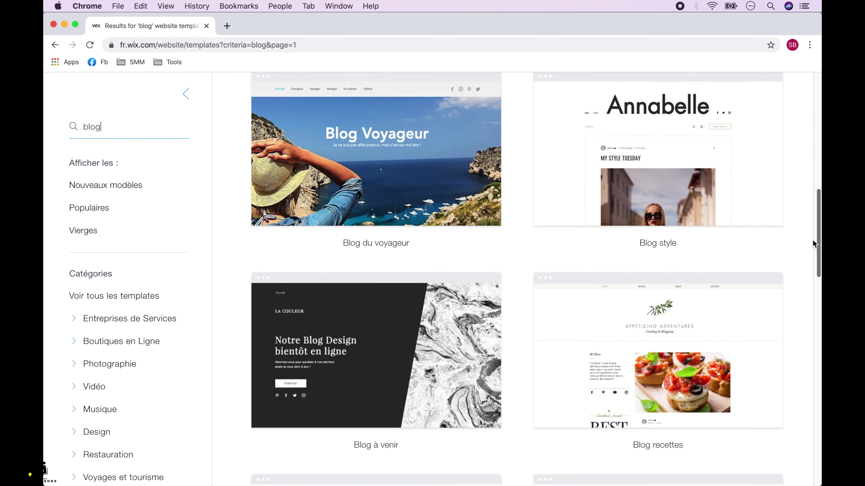
{"action": "scroll", "coordinate": [812, 240], "scroll_direction": "down", "scroll_amount": 5}
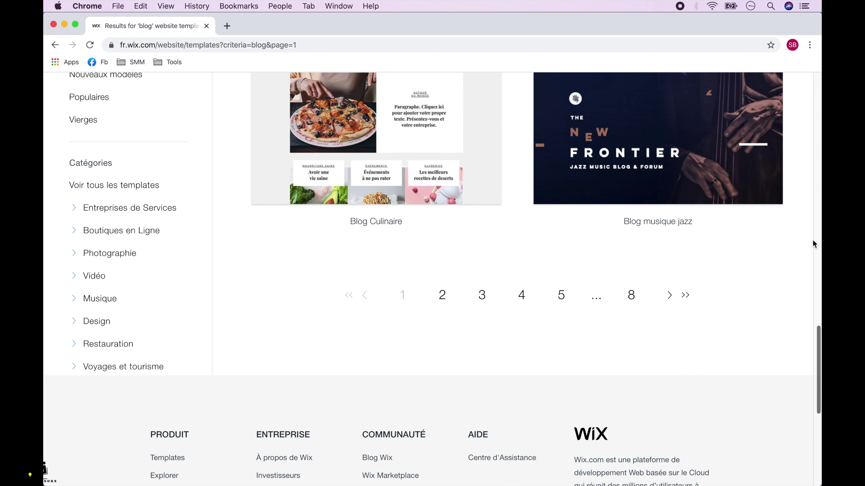
{"action": "left_click", "coordinate": [440, 295]}
{"action": "scroll", "coordinate": [800, 326], "scroll_direction": "down", "scroll_amount": 10}
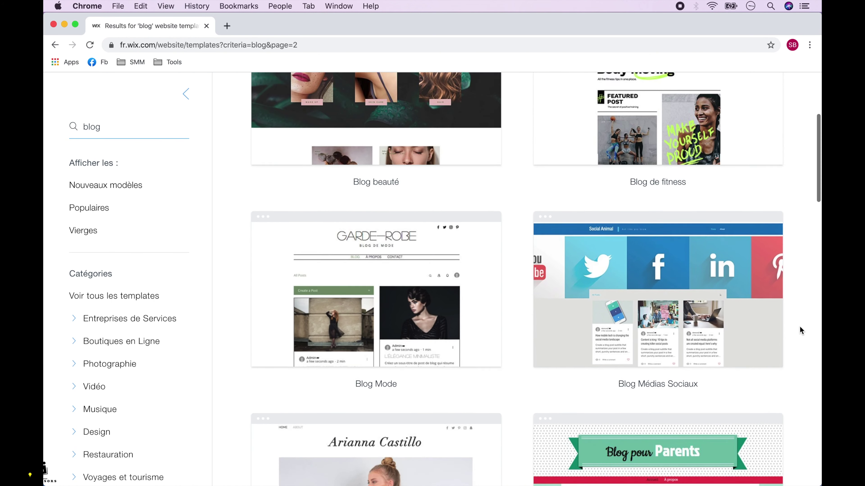
{"action": "scroll", "coordinate": [800, 327], "scroll_direction": "down", "scroll_amount": 12}
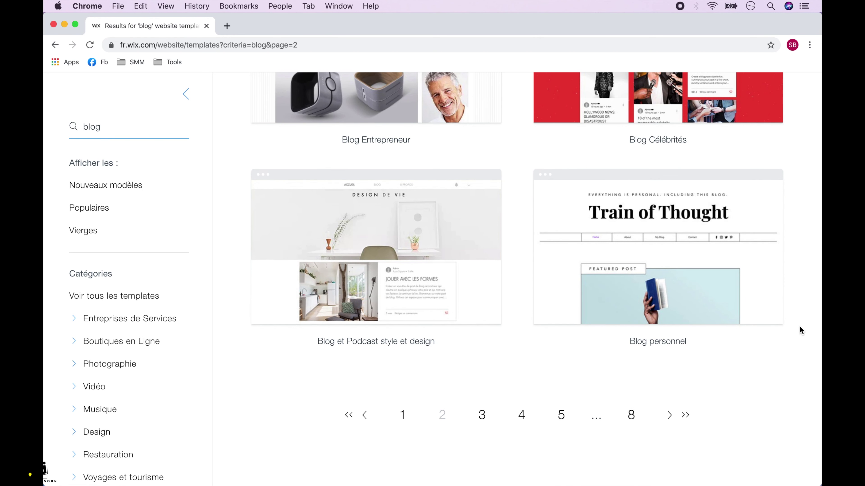
Preview the "Blog personnel" template, close the search results tab and look over the template's home page
{"action": "mouse_move", "coordinate": [701, 290]}
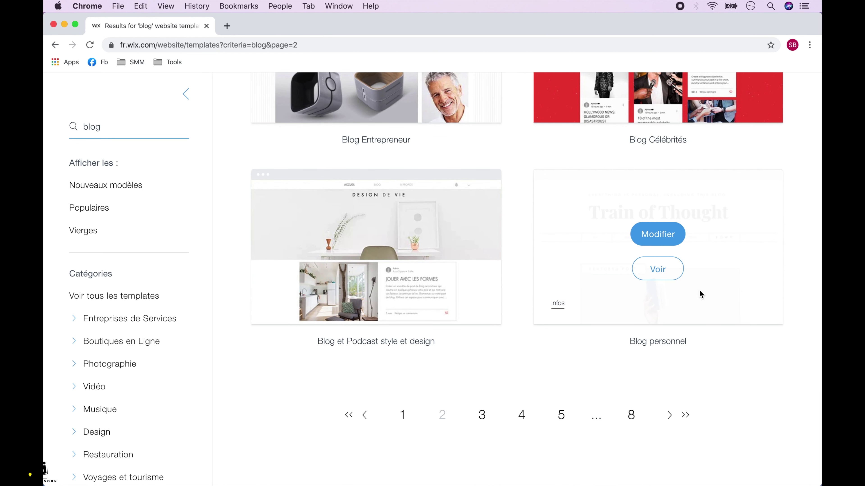
{"action": "left_click", "coordinate": [660, 269]}
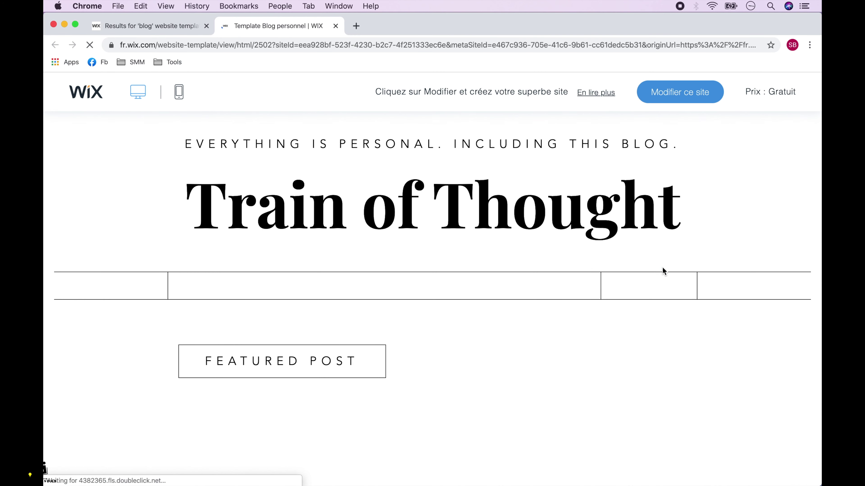
{"action": "left_click", "coordinate": [207, 26]}
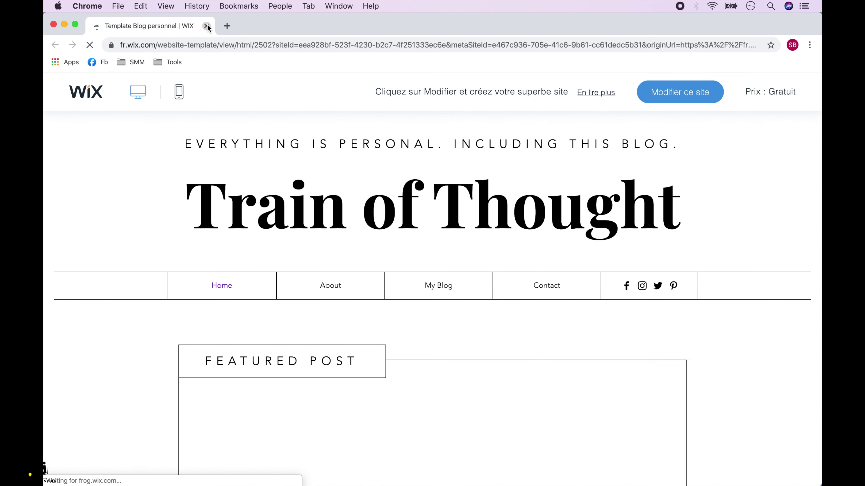
{"action": "scroll", "coordinate": [163, 276], "scroll_direction": "down", "scroll_amount": 3}
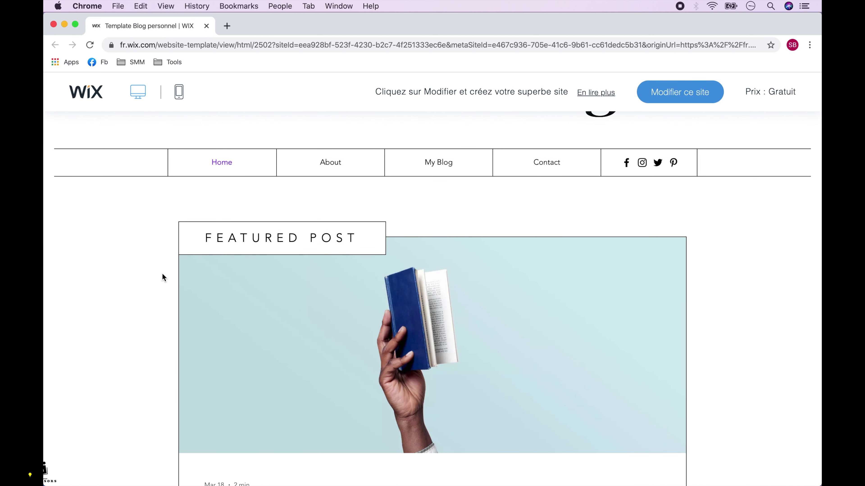
{"action": "scroll", "coordinate": [162, 273], "scroll_direction": "up", "scroll_amount": 3}
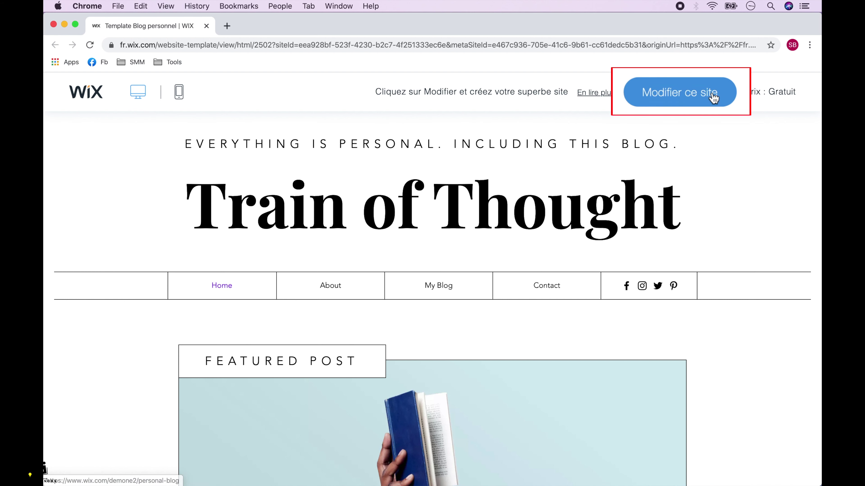
Open the previewed template for editing in the Wix Editor and close its preview tab
{"action": "left_click", "coordinate": [690, 96]}
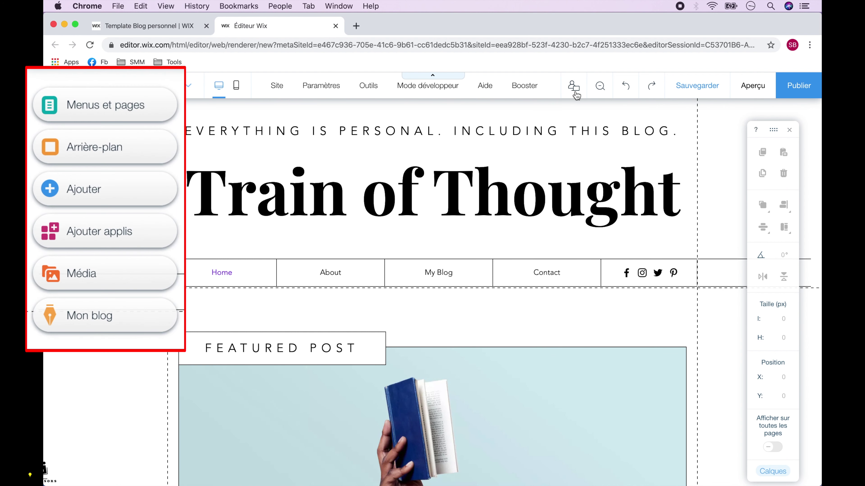
{"action": "left_click", "coordinate": [206, 25]}
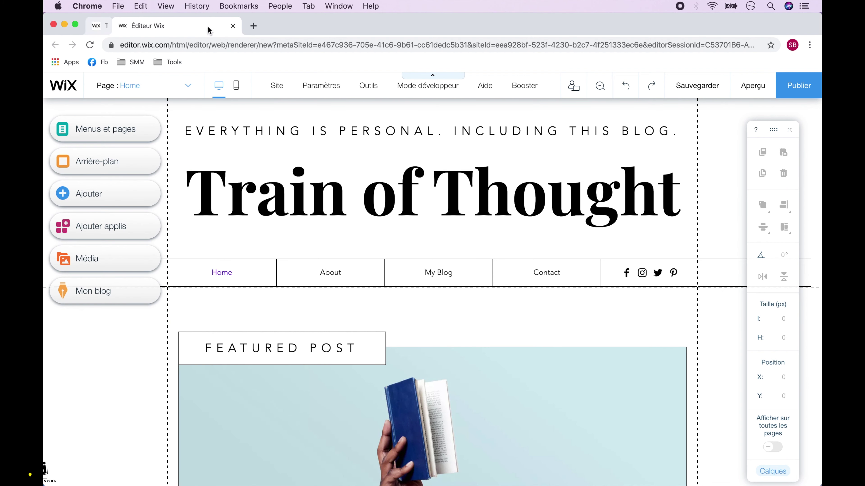
Examine the editor's tools for site pages, page background, adding elements, apps, media and the blog manager
{"action": "left_click", "coordinate": [68, 129]}
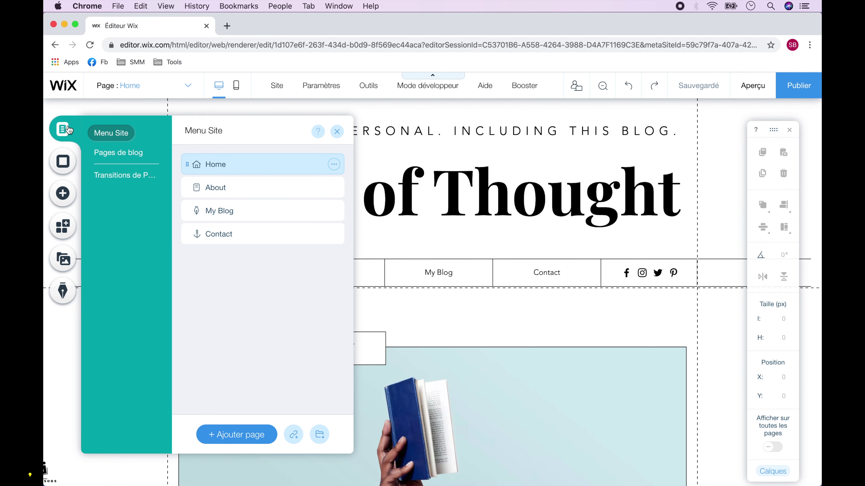
{"action": "left_click", "coordinate": [63, 162]}
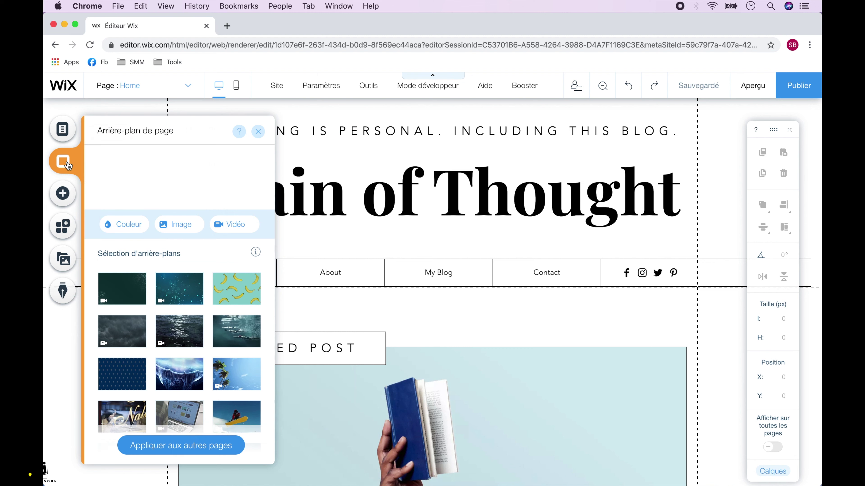
{"action": "left_click", "coordinate": [67, 197]}
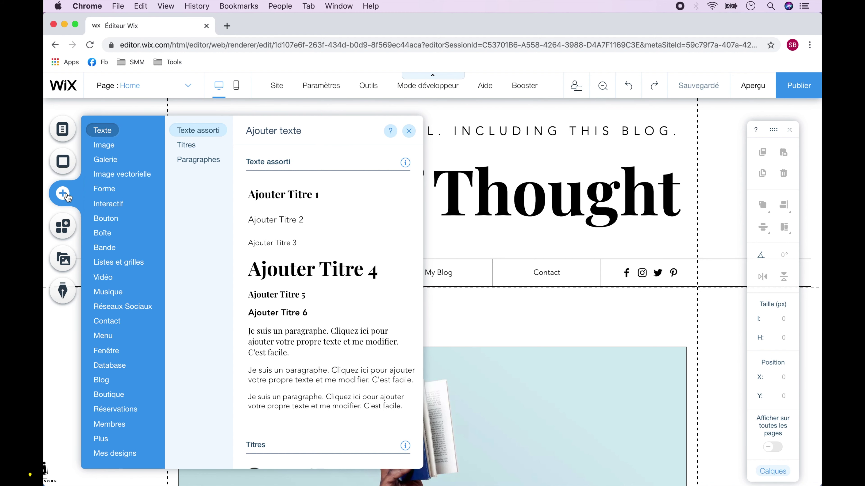
{"action": "left_click", "coordinate": [66, 225]}
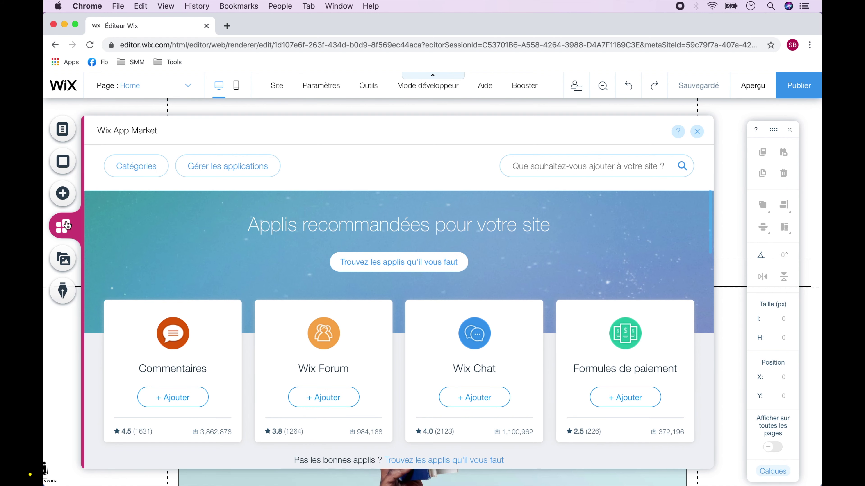
{"action": "left_click", "coordinate": [64, 260]}
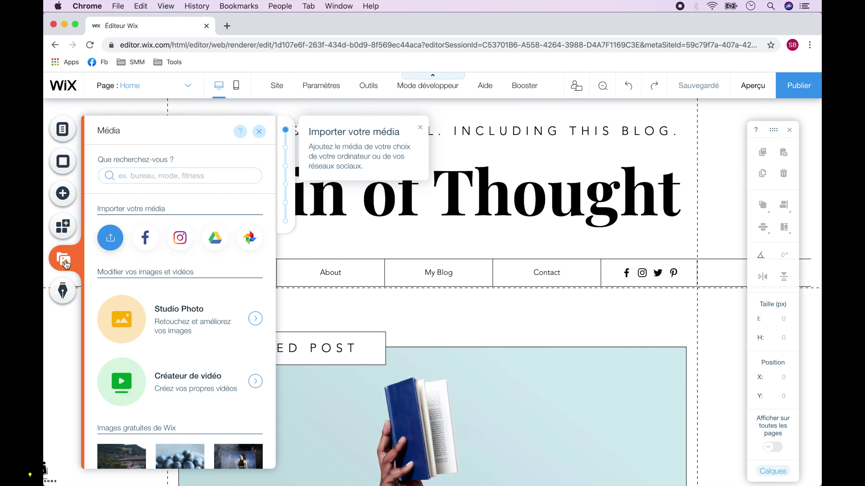
{"action": "left_click", "coordinate": [64, 292]}
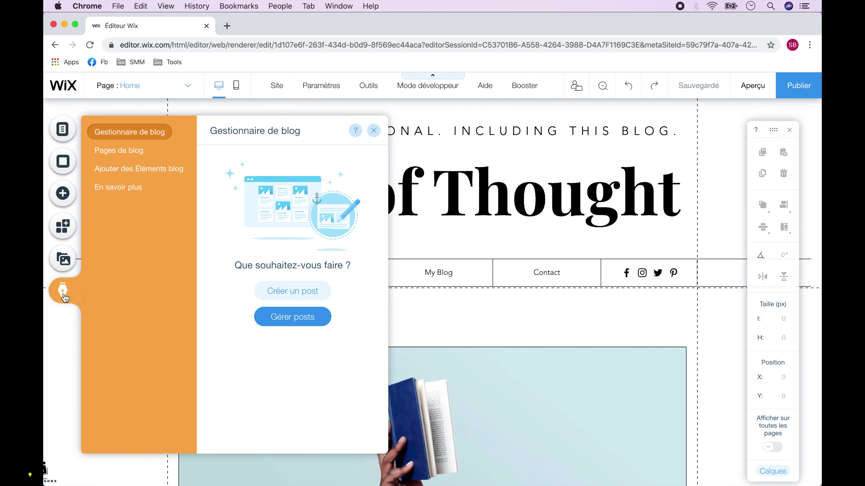
{"action": "left_click", "coordinate": [373, 131]}
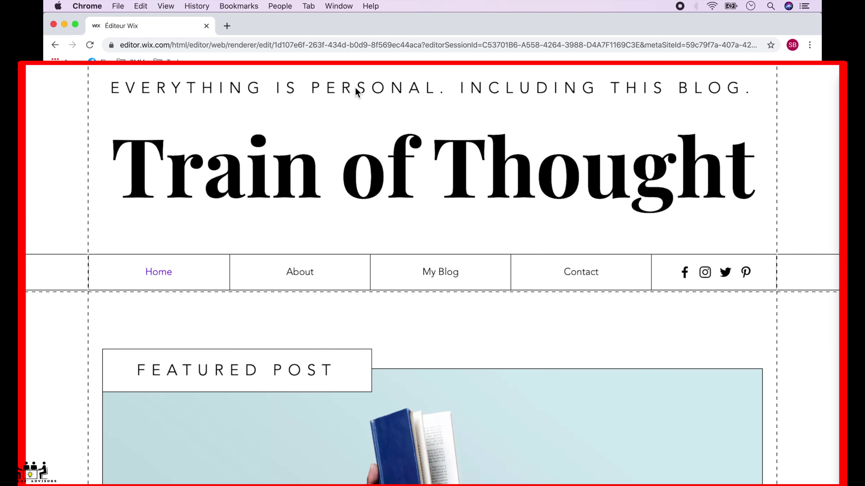
Move the tagline text above the site title slightly, to about X 25, Y 35
{"action": "left_click", "coordinate": [369, 89]}
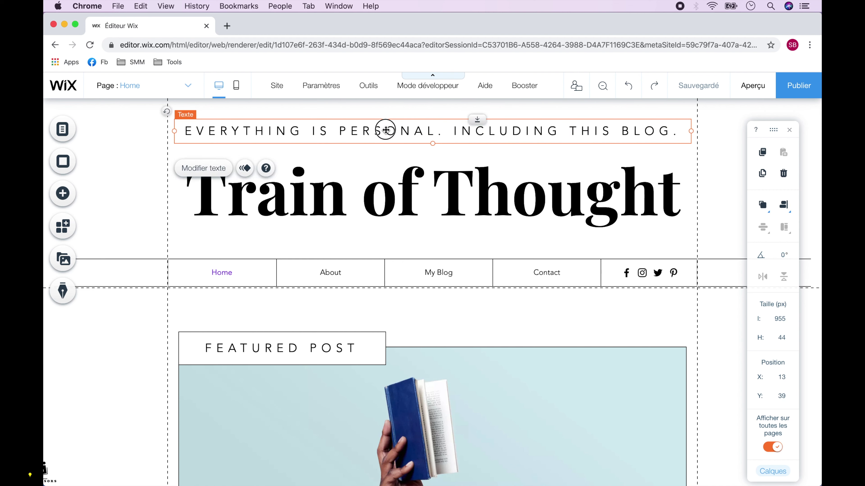
{"action": "mouse_move", "coordinate": [386, 129]}
{"action": "left_mouse_down"}
{"action": "mouse_move", "coordinate": [396, 134]}
{"action": "mouse_move", "coordinate": [372, 135]}
{"action": "mouse_move", "coordinate": [418, 141]}
{"action": "mouse_move", "coordinate": [392, 128]}
{"action": "left_mouse_up"}
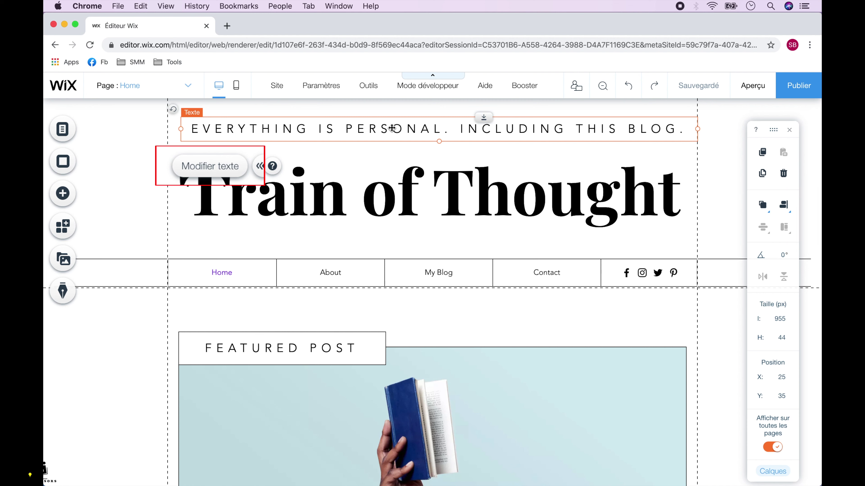
Examine the text settings of the tagline and of the "Train of Thought" title, closing each without edits
{"action": "left_click", "coordinate": [210, 166]}
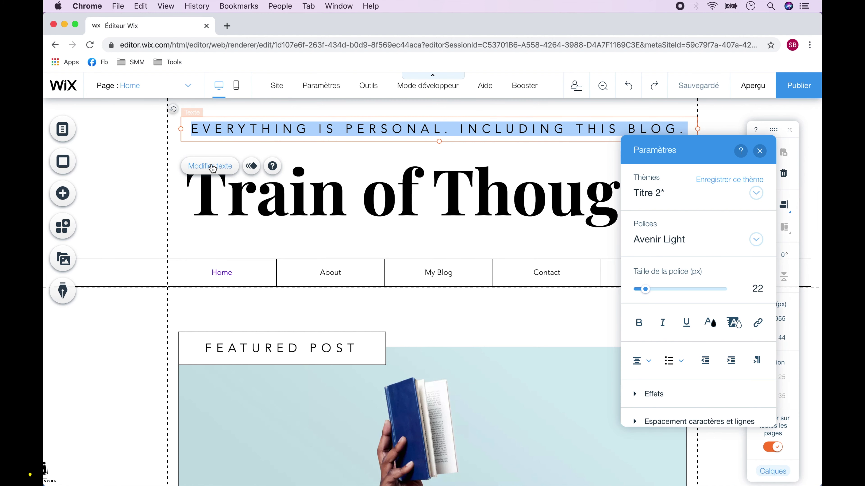
{"action": "left_click", "coordinate": [759, 150]}
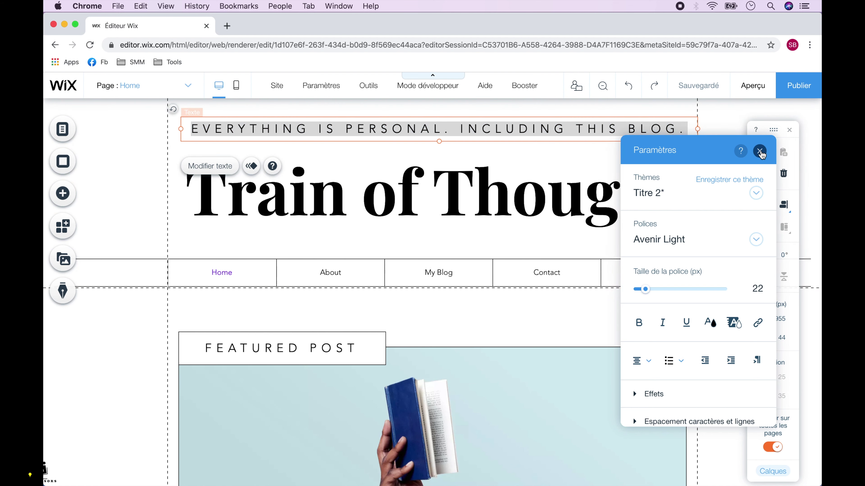
{"action": "double_click", "coordinate": [462, 204]}
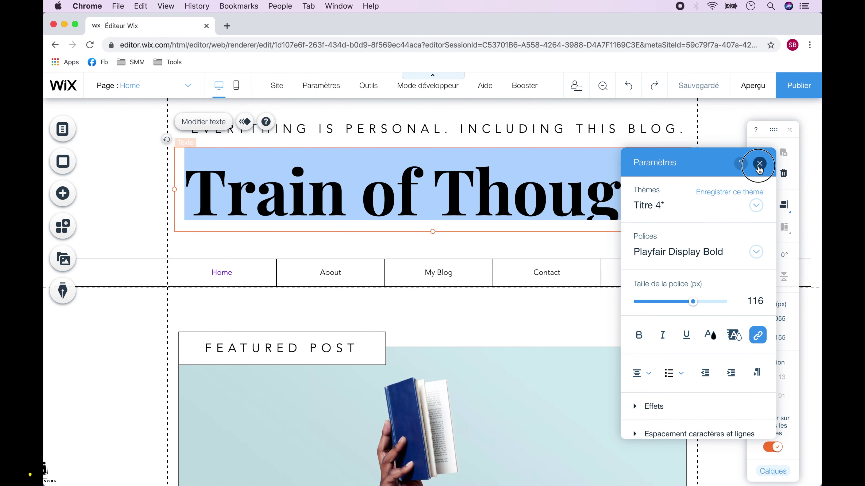
{"action": "left_click", "coordinate": [759, 164]}
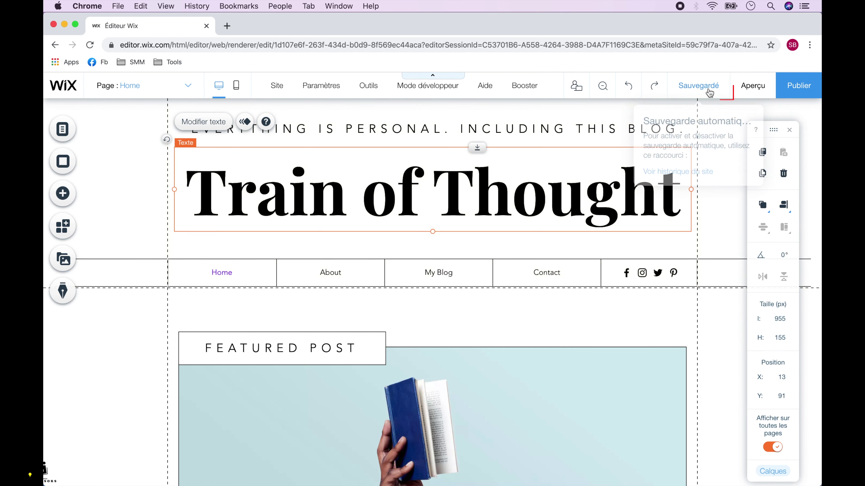
Save the site and change the ending of its web address to "blogwix"
{"action": "left_click", "coordinate": [701, 88]}
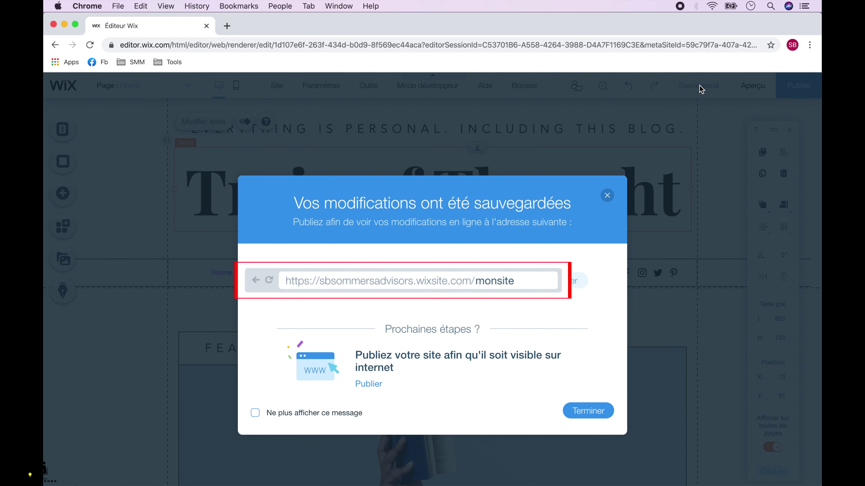
{"action": "left_click", "coordinate": [562, 281]}
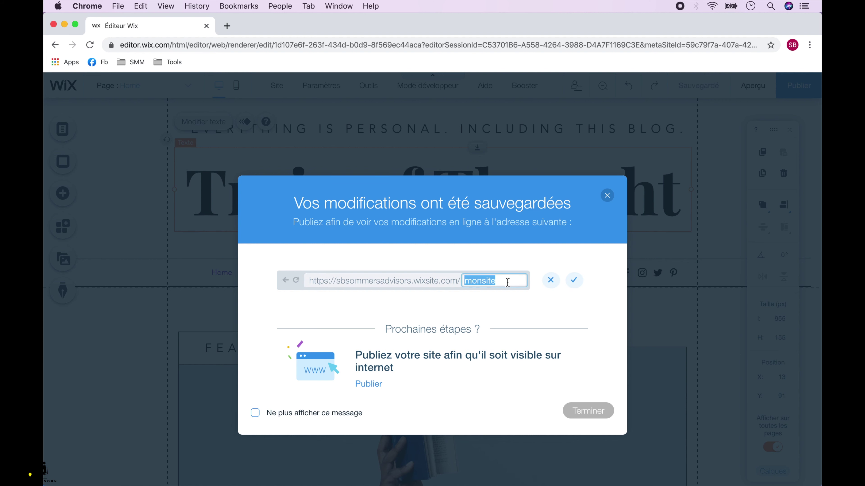
{"action": "type", "text": "blogwix"}
{"action": "left_click", "coordinate": [574, 280]}
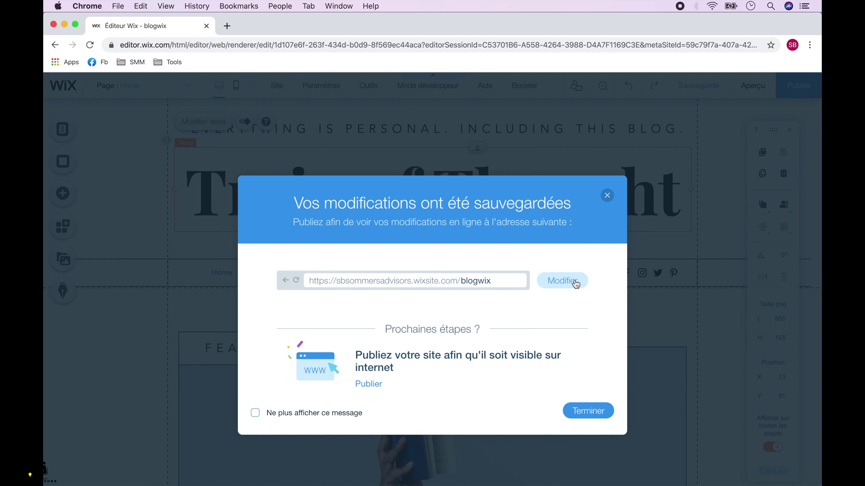
Dismiss the save confirmation, replace the site title with "Blog WIX" and apply the Titre 1 theme to it
{"action": "left_click", "coordinate": [588, 412]}
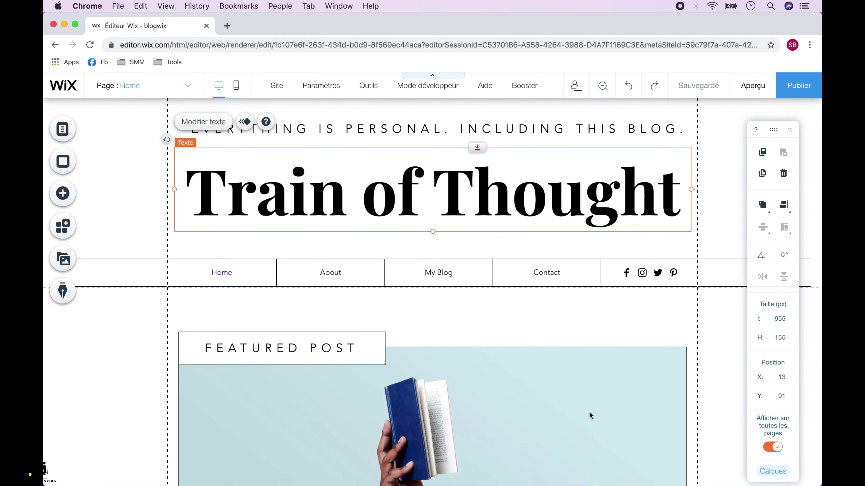
{"action": "double_click", "coordinate": [470, 202]}
{"action": "type", "text": "Blog WIX"}
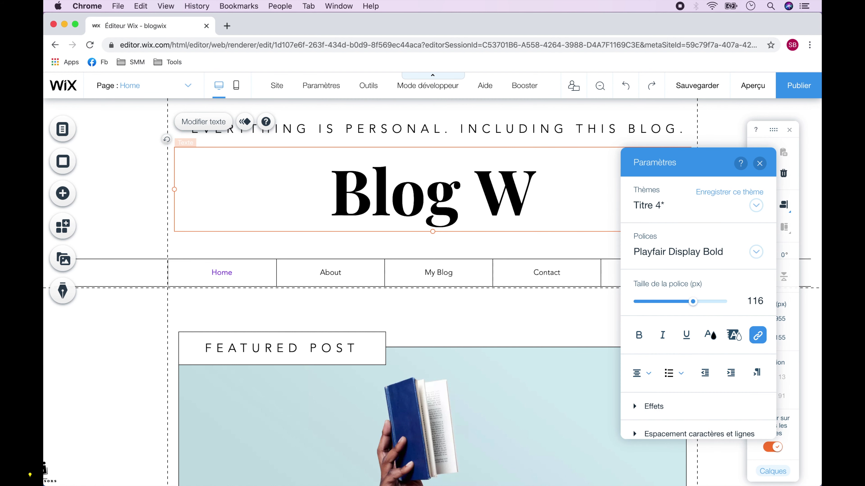
{"action": "left_click", "coordinate": [756, 206]}
{"action": "left_click", "coordinate": [718, 102]}
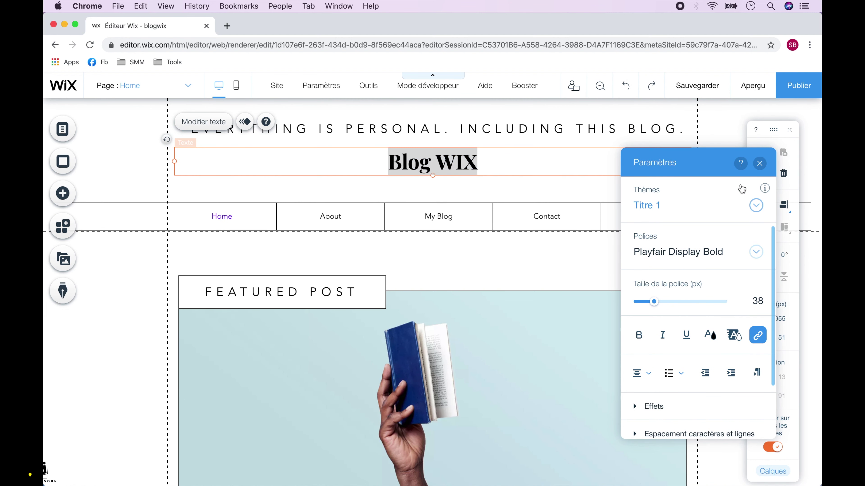
Keep the Playfair Display Bold font for the "Blog WIX" title and apply text effect G
{"action": "left_click", "coordinate": [755, 252]}
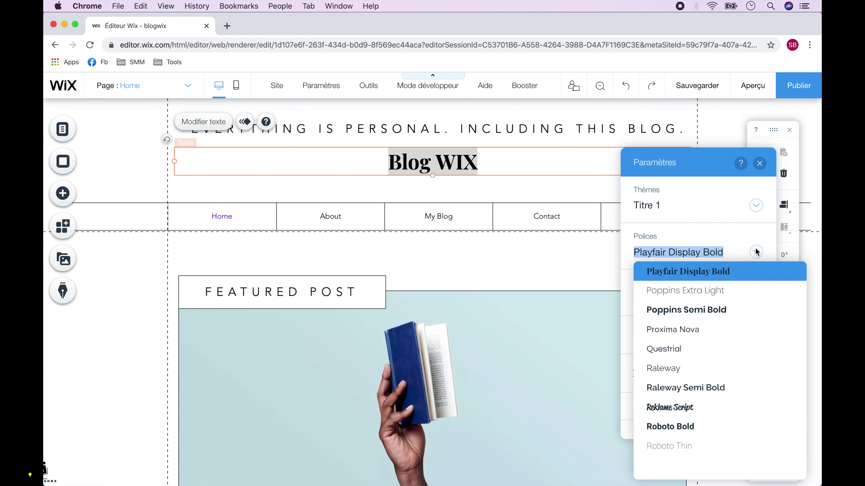
{"action": "left_click", "coordinate": [757, 252]}
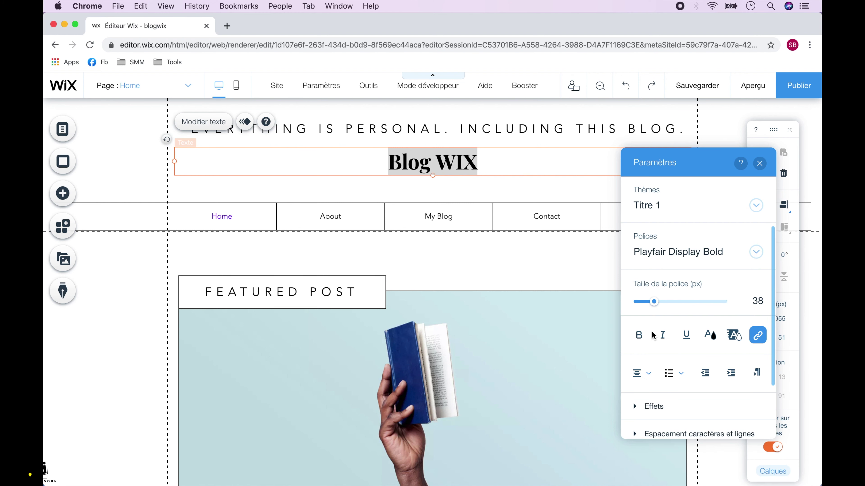
{"action": "left_click", "coordinate": [640, 336]}
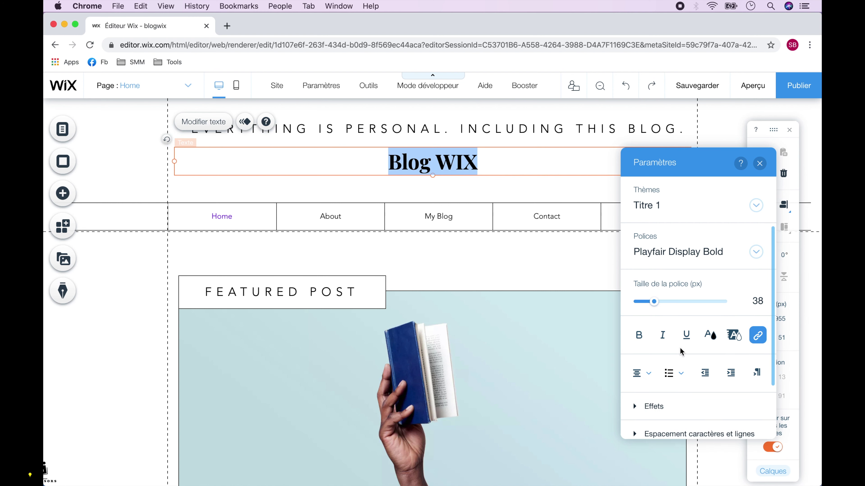
{"action": "scroll", "coordinate": [695, 351], "scroll_direction": "down", "scroll_amount": 2}
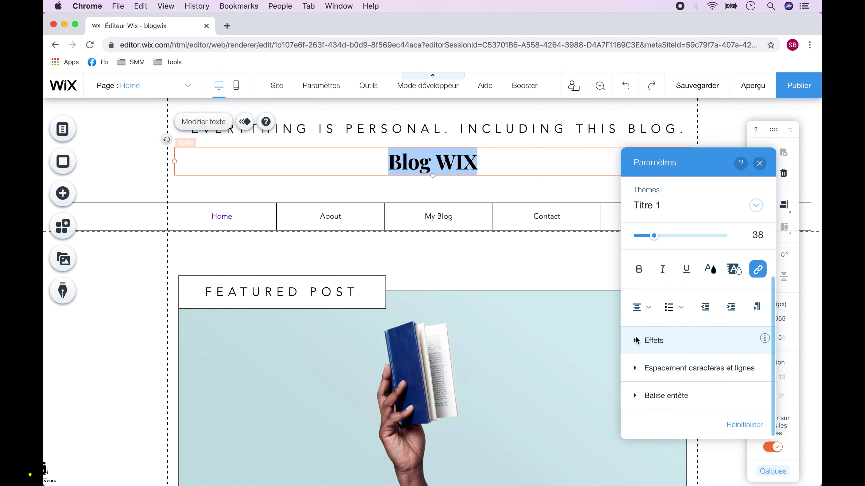
{"action": "left_click", "coordinate": [695, 350]}
{"action": "left_click", "coordinate": [698, 398]}
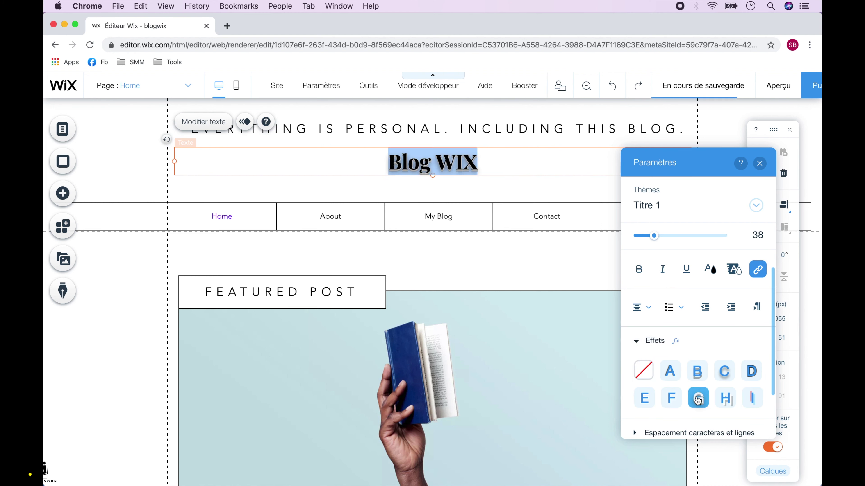
Review the title's spacing and header tag settings, and enlarge its font size to about 124 px
{"action": "scroll", "coordinate": [698, 400], "scroll_direction": "down", "scroll_amount": 2}
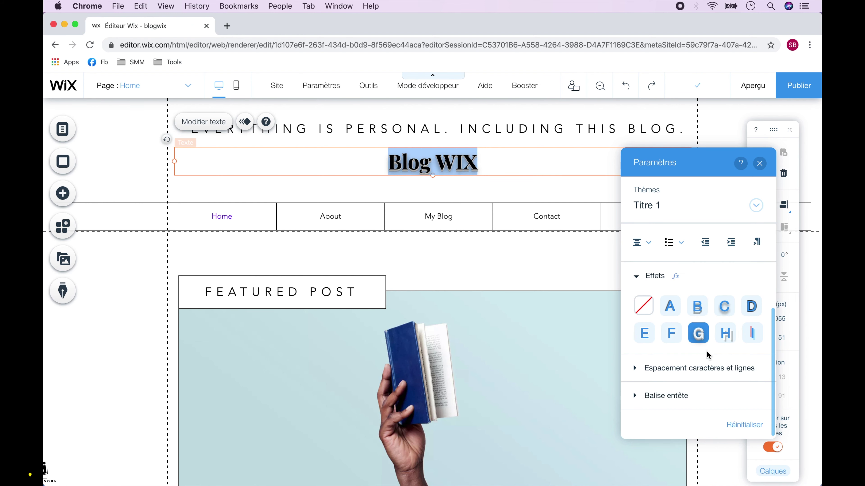
{"action": "left_click", "coordinate": [736, 372]}
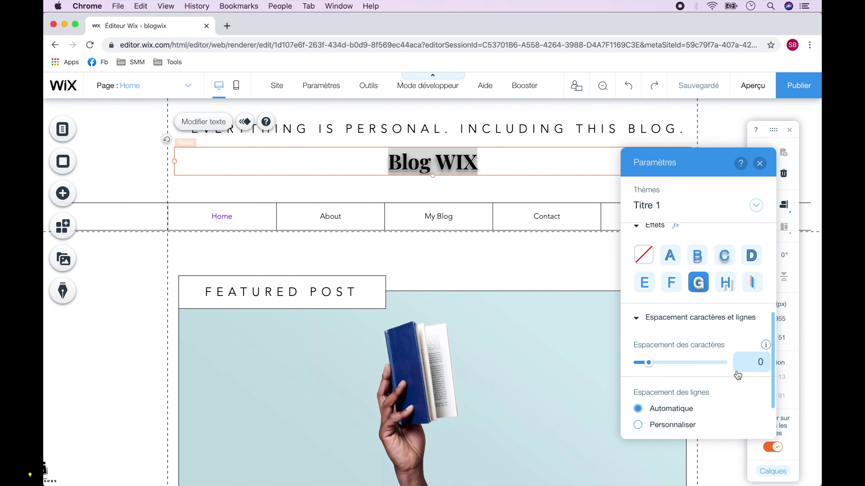
{"action": "scroll", "coordinate": [737, 375], "scroll_direction": "down", "scroll_amount": 2}
{"action": "left_click", "coordinate": [710, 395]}
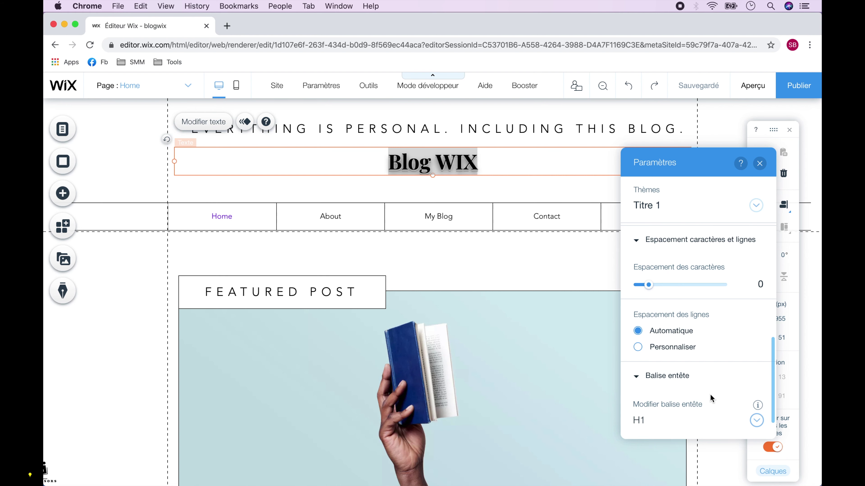
{"action": "scroll", "coordinate": [710, 395], "scroll_direction": "up", "scroll_amount": 4}
{"action": "left_click_drag", "start_coordinate": [661, 302], "coordinate": [697, 302]}
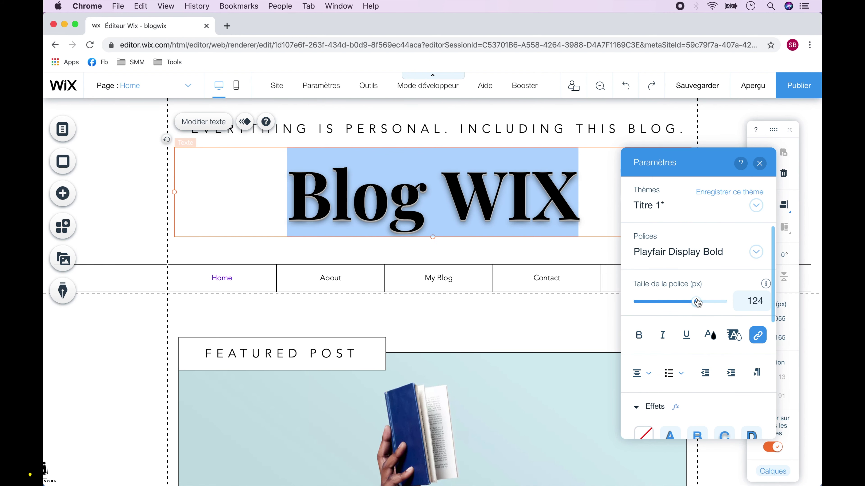
{"action": "left_click", "coordinate": [759, 163]}
Save the site and choose not to show the save confirmation message again
{"action": "left_click", "coordinate": [697, 87]}
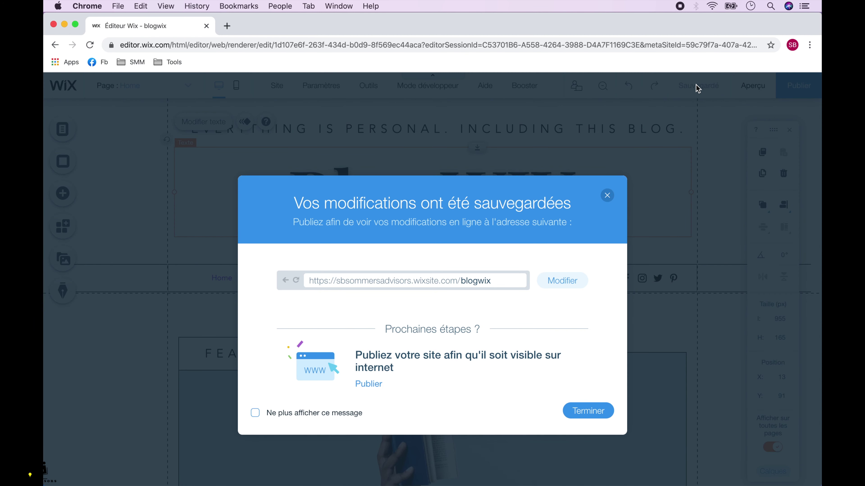
{"action": "left_click", "coordinate": [340, 413]}
{"action": "left_click", "coordinate": [589, 413]}
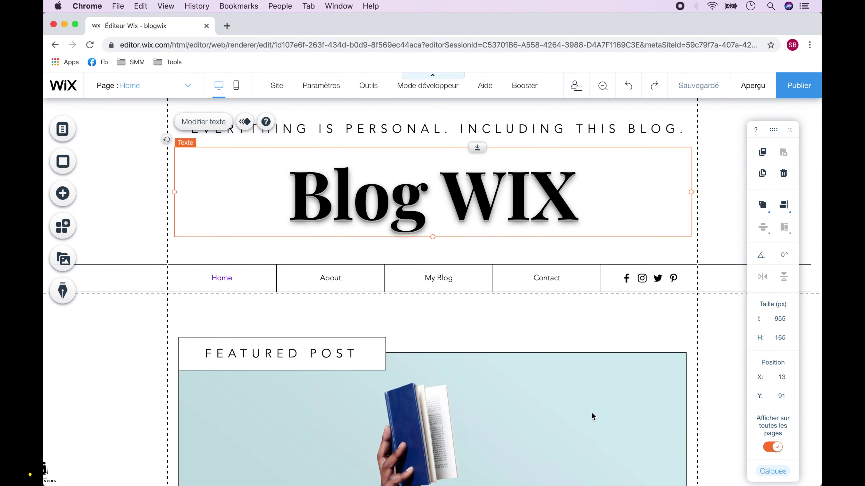
Move the tagline below the title to about X 25, Y 237, and change its text to "Mon Blog personnel Wix"
{"action": "left_click", "coordinate": [562, 125]}
{"action": "left_click_drag", "start_coordinate": [562, 125], "coordinate": [562, 233]}
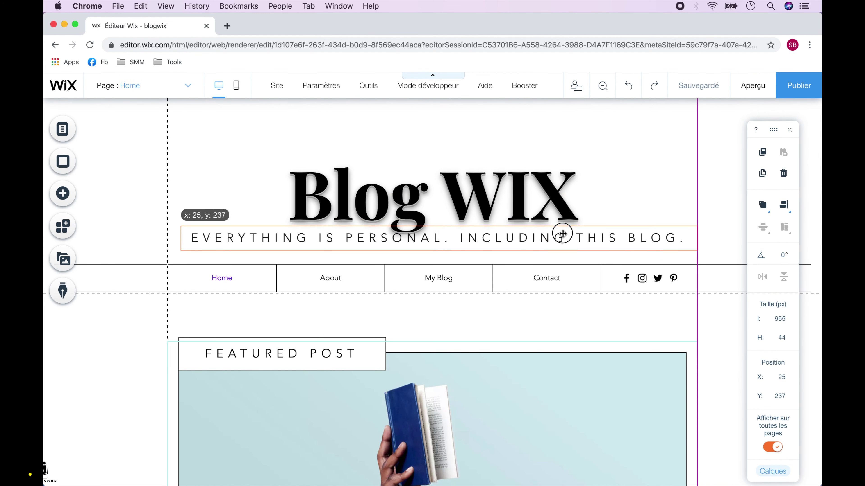
{"action": "double_click", "coordinate": [443, 239]}
{"action": "type", "text": "Mon"}
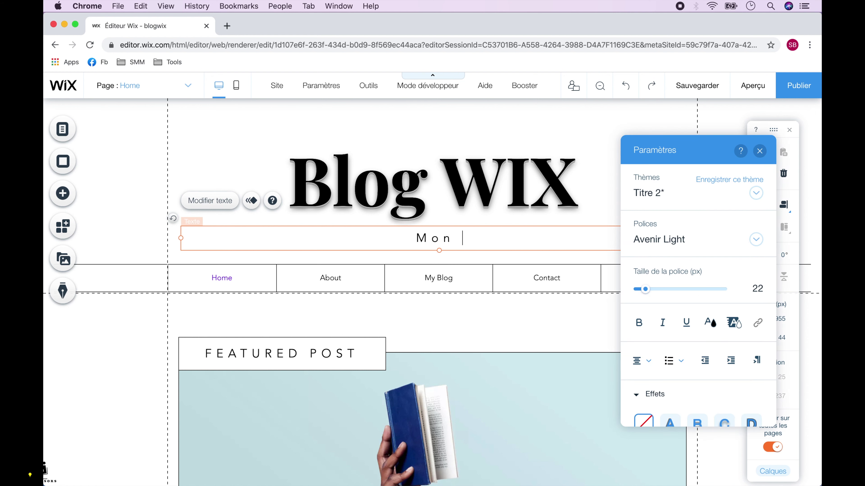
{"action": "type", "text": " Blog personnel Wix"}
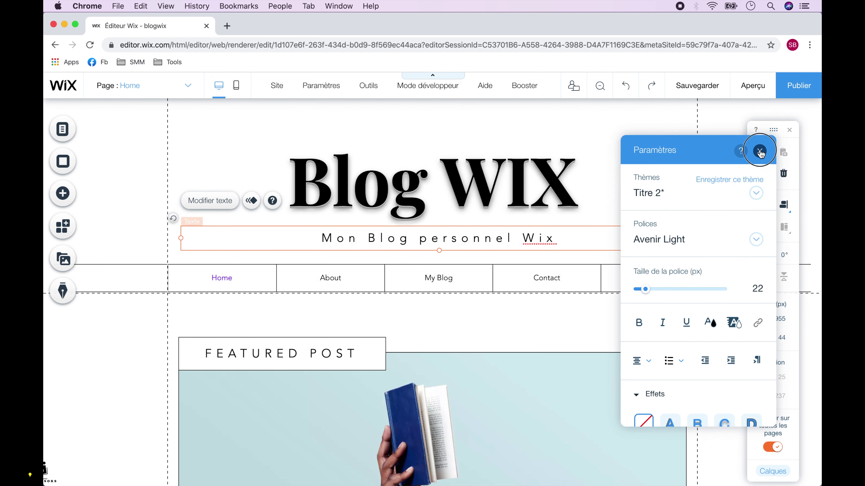
{"action": "left_click", "coordinate": [760, 151]}
Shift the tagline slightly to about X 12, Y 237, and save the site
{"action": "left_click_drag", "start_coordinate": [548, 236], "coordinate": [542, 235]}
{"action": "mouse_move", "coordinate": [700, 95]}
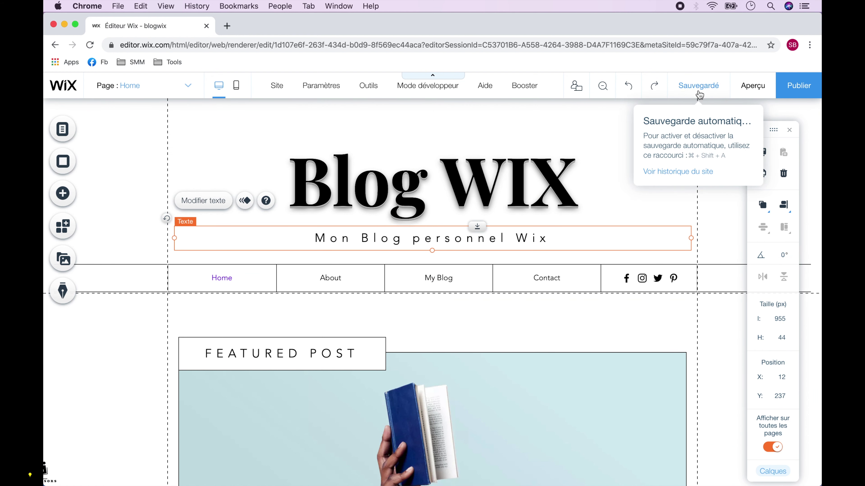
{"action": "left_click", "coordinate": [698, 86]}
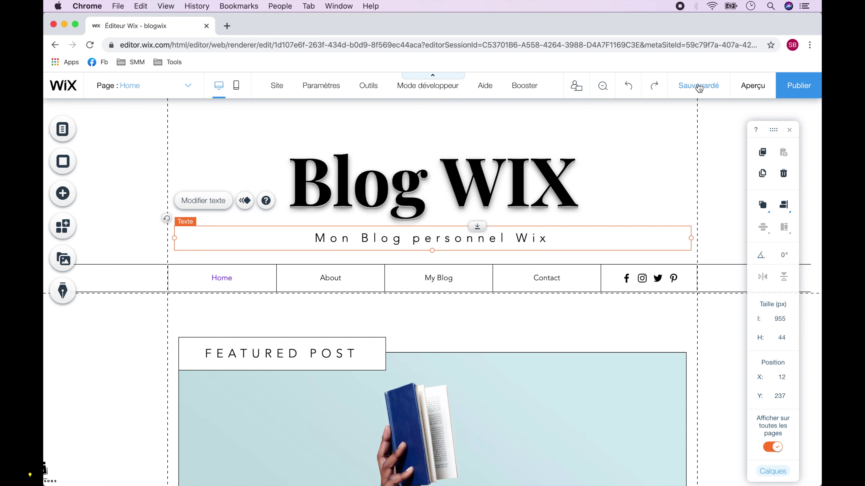
Rename the "Home" page in the site menu as "Accueil"
{"action": "left_click", "coordinate": [66, 128]}
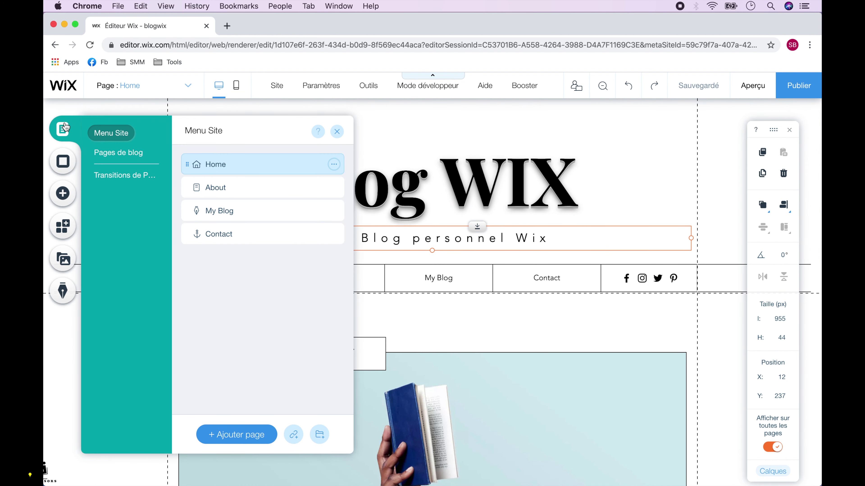
{"action": "left_click", "coordinate": [333, 166]}
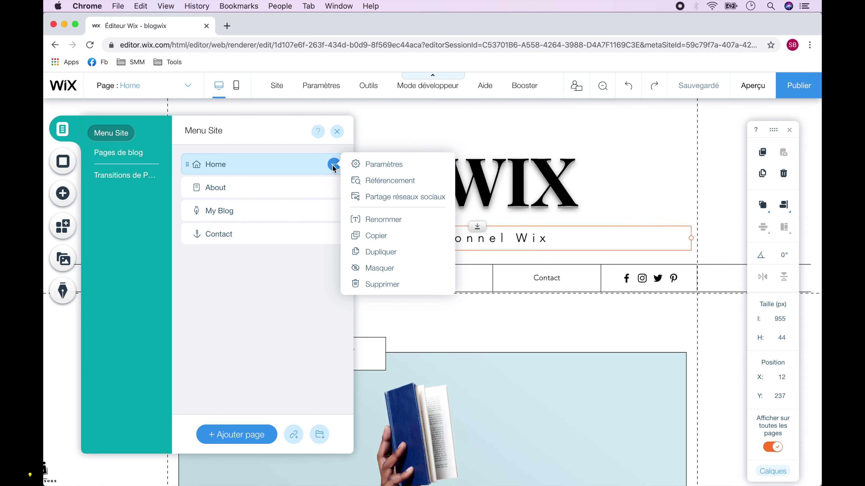
{"action": "left_click", "coordinate": [396, 221]}
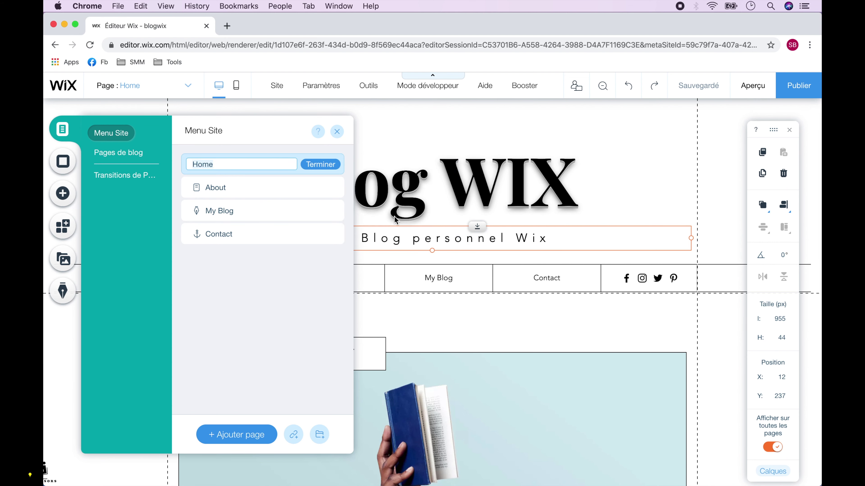
{"action": "type", "text": "Accueil"}
{"action": "left_click", "coordinate": [323, 166]}
Rename the "My Blog" page as "Blog" and the "Contact" menu item as "Nous Contacter"
{"action": "left_click", "coordinate": [334, 211]}
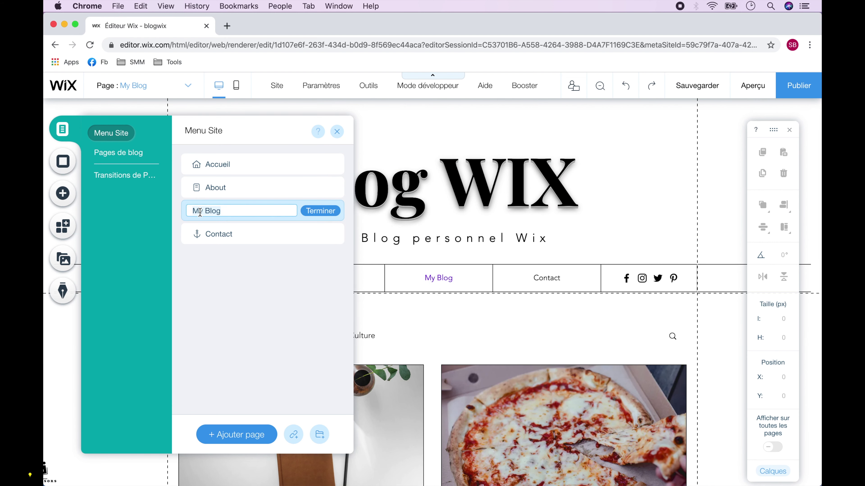
{"action": "type", "text": "Blog"}
{"action": "left_click", "coordinate": [314, 210]}
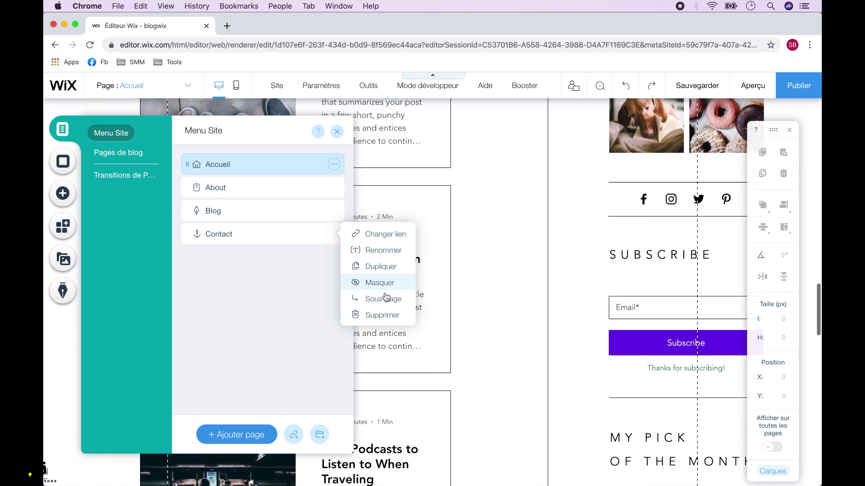
{"action": "left_click", "coordinate": [384, 297]}
{"action": "type", "text": "Nous Contacter"}
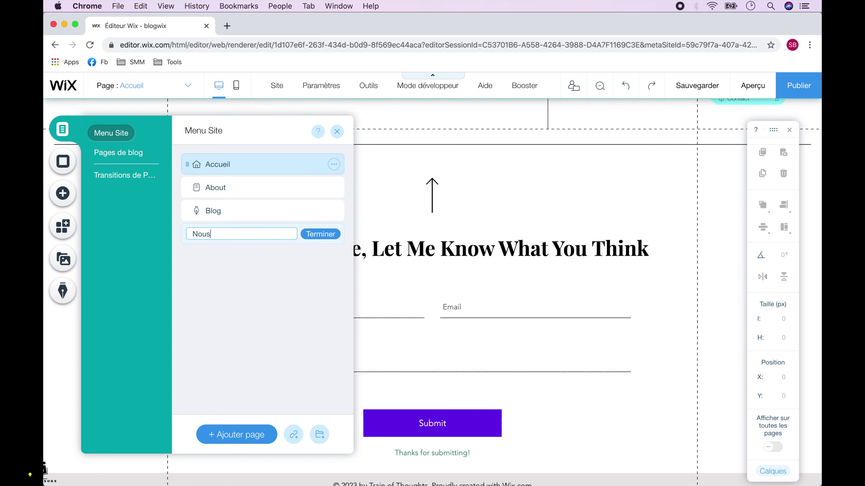
{"action": "left_click", "coordinate": [315, 234]}
Delete the "About" page from the site menu and save the site
{"action": "left_click", "coordinate": [334, 187]}
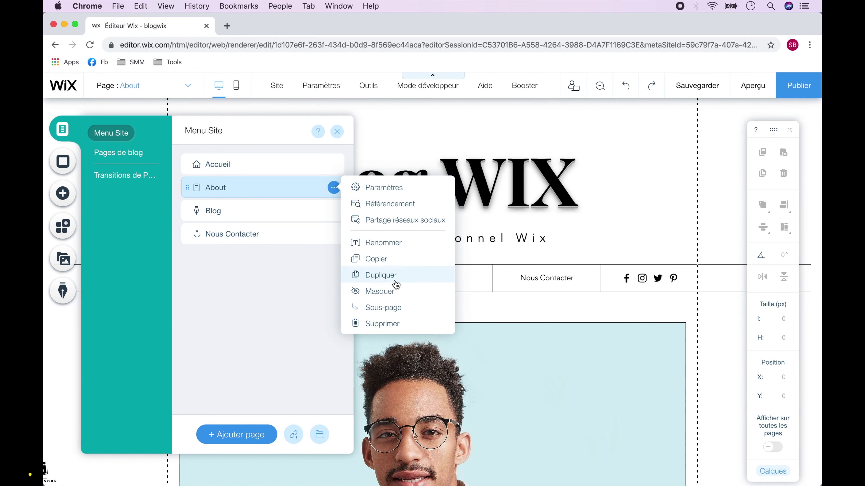
{"action": "left_click", "coordinate": [390, 322]}
{"action": "left_click", "coordinate": [544, 326]}
{"action": "left_click", "coordinate": [337, 131]}
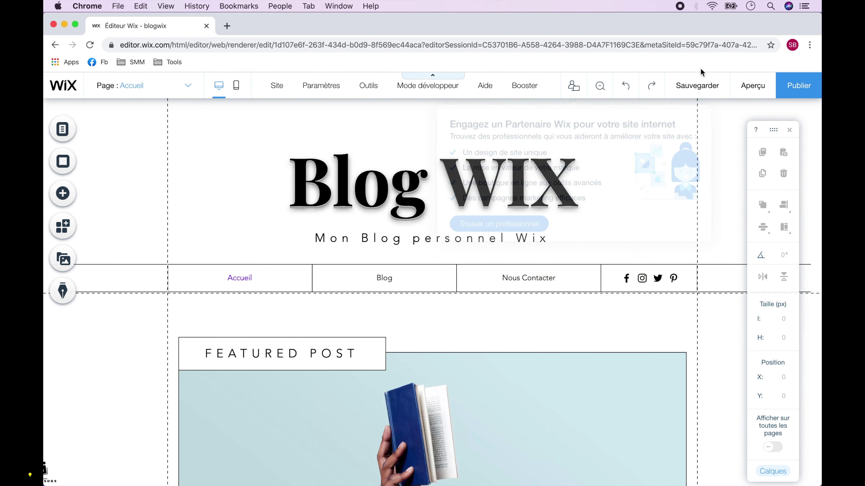
{"action": "left_click", "coordinate": [698, 86]}
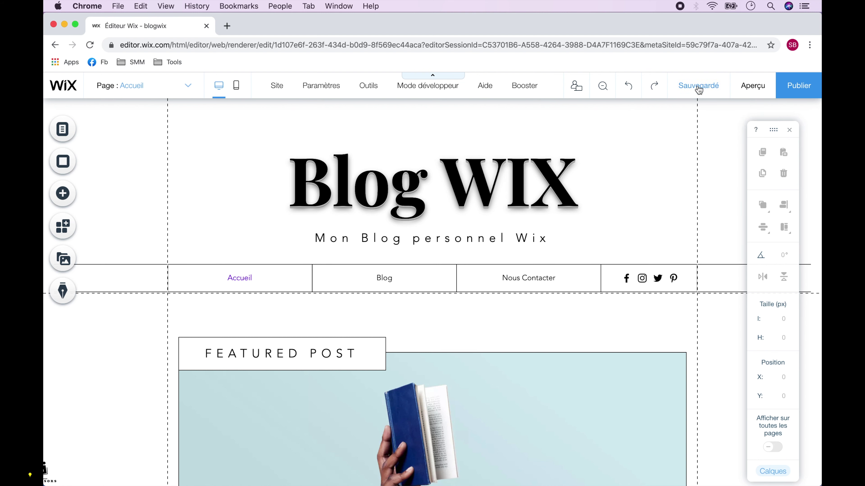
Add the "Resort Tropical Island" photo from the free Wix images to the page
{"action": "left_click", "coordinate": [68, 196]}
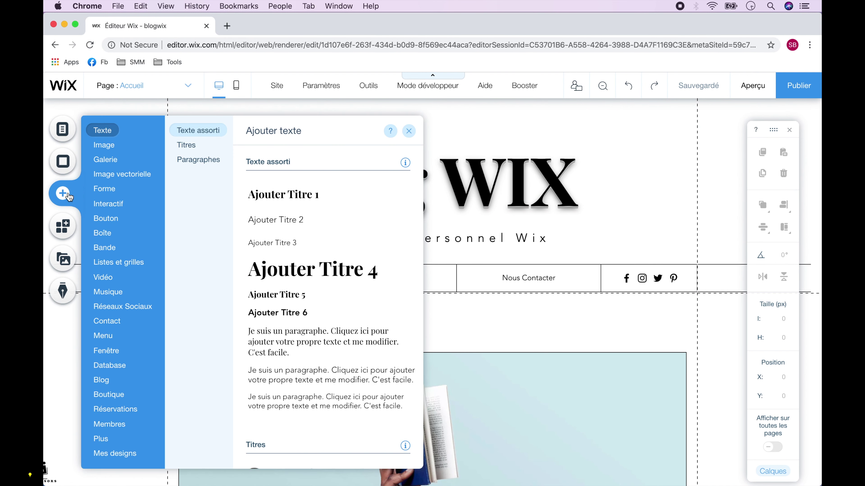
{"action": "left_click", "coordinate": [112, 145]}
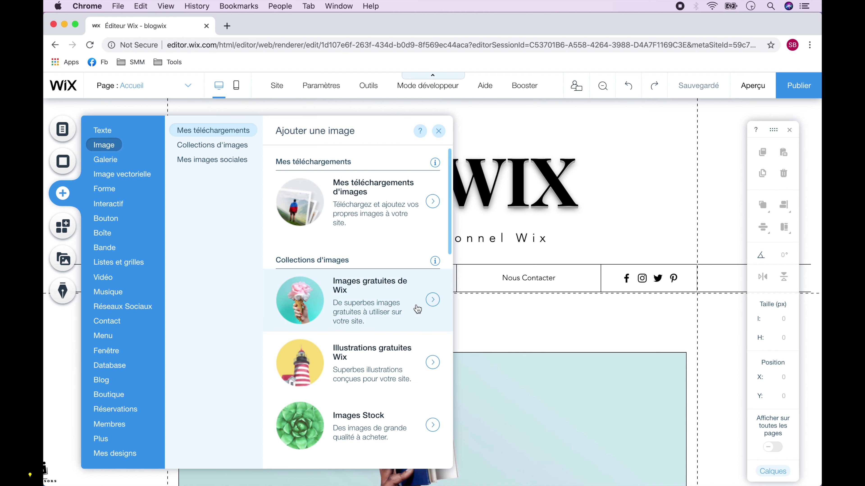
{"action": "left_click", "coordinate": [432, 301]}
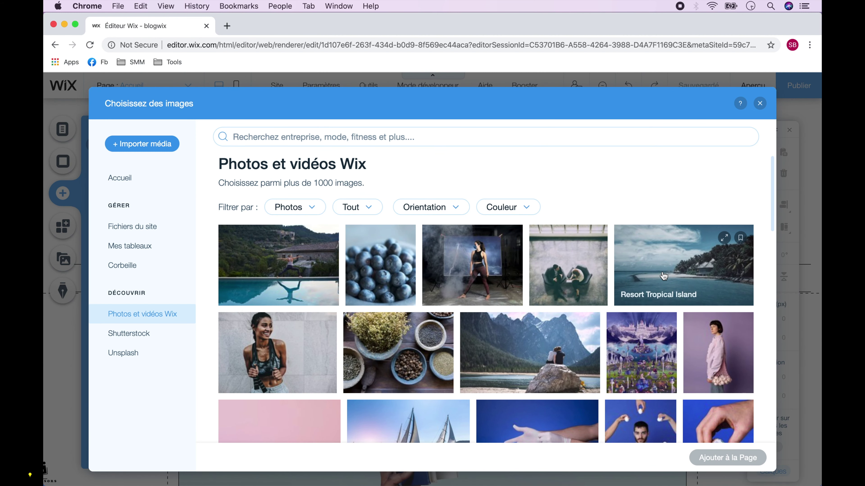
{"action": "left_click", "coordinate": [649, 272]}
{"action": "left_click", "coordinate": [717, 457]}
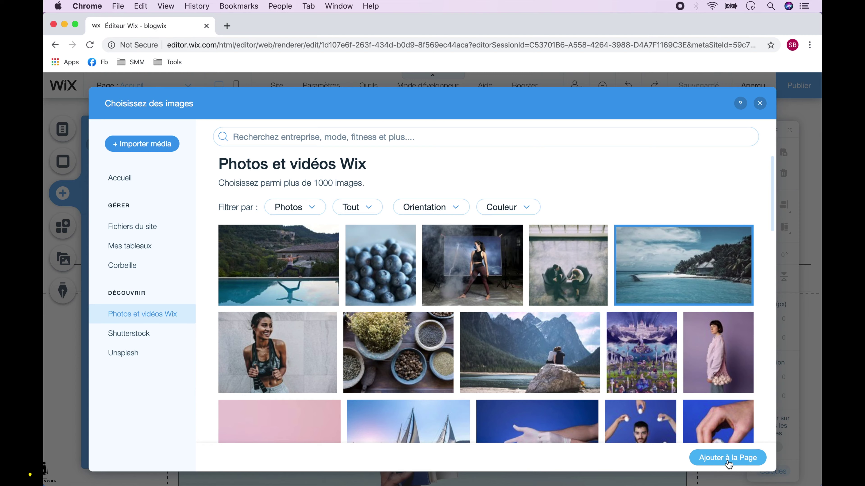
Move the tropical island image into the header at about X 208, Y 0, and send it behind the title and menu
{"action": "left_click_drag", "start_coordinate": [439, 321], "coordinate": [439, 111]}
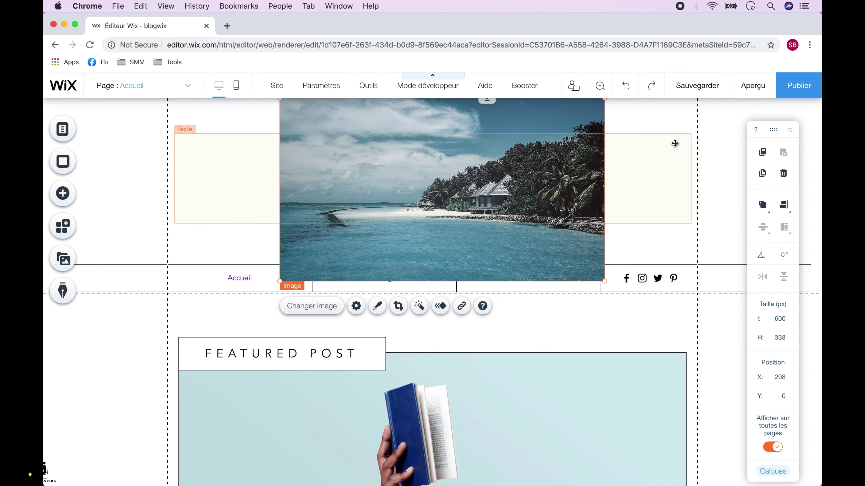
{"action": "left_click", "coordinate": [767, 212]}
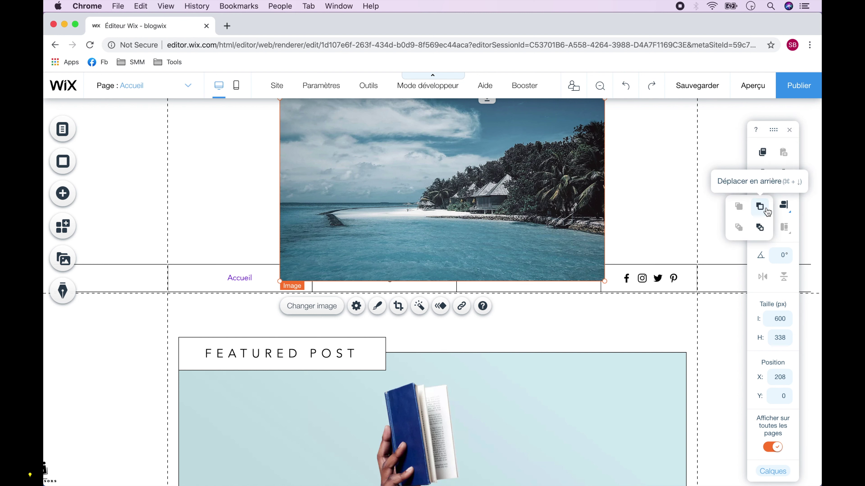
{"action": "left_click", "coordinate": [764, 228]}
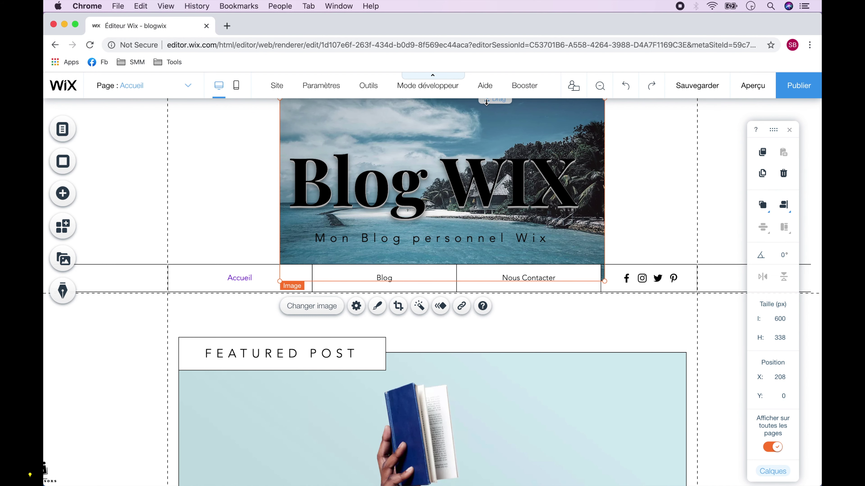
Move the tropical island image to X 190, Y 0 in the header and lower the tagline to Y 262
{"action": "mouse_move", "coordinate": [486, 102]}
{"action": "left_mouse_down"}
{"action": "mouse_move", "coordinate": [486, 116]}
{"action": "mouse_move", "coordinate": [448, 119]}
{"action": "mouse_move", "coordinate": [474, 103]}
{"action": "left_mouse_up"}
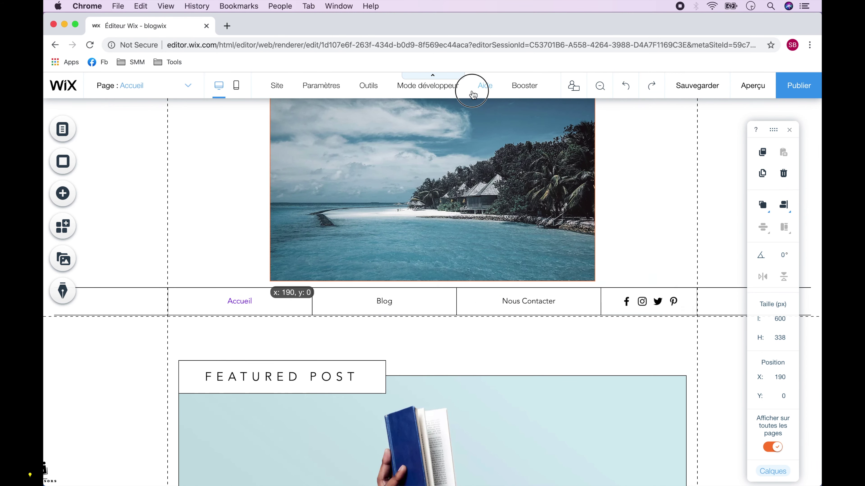
{"action": "left_click", "coordinate": [425, 198]}
{"action": "left_click_drag", "start_coordinate": [424, 260], "coordinate": [424, 251]}
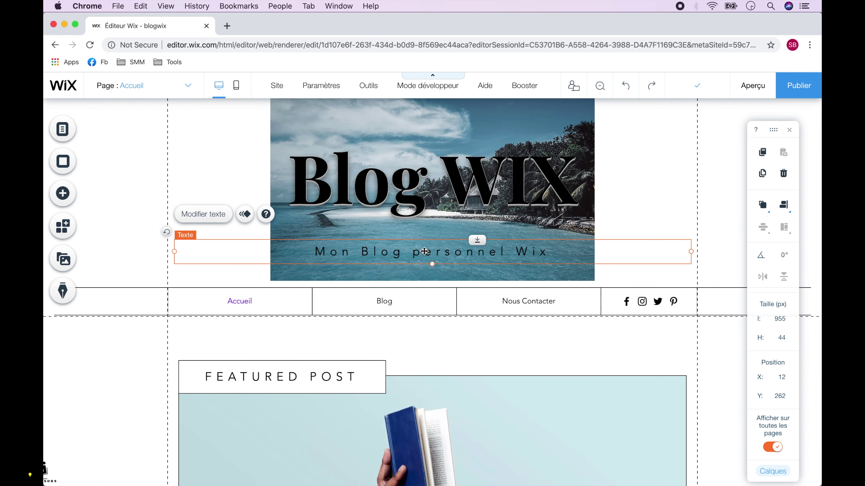
{"action": "double_click", "coordinate": [424, 251]}
{"action": "key", "text": "Escape"}
Move the horizontal line above the menu up to about Y 336, against the lower edge of the header image
{"action": "left_click", "coordinate": [711, 287]}
{"action": "key", "text": "Delete"}
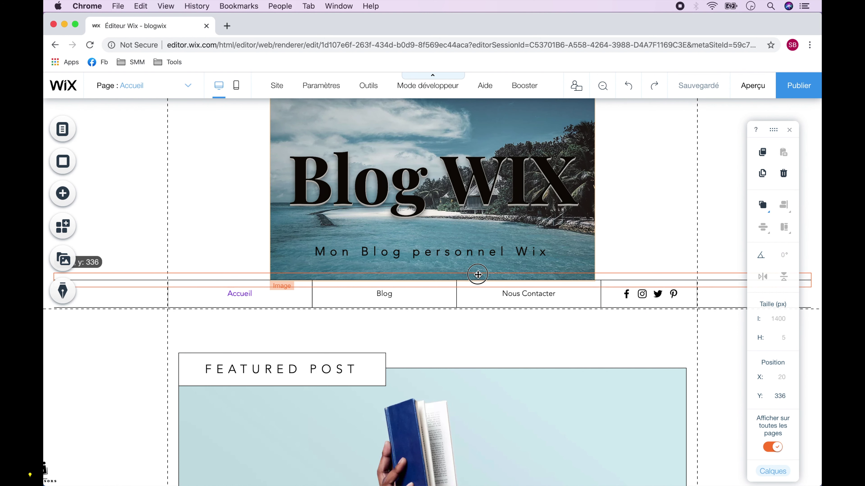
{"action": "mouse_move", "coordinate": [698, 86]}
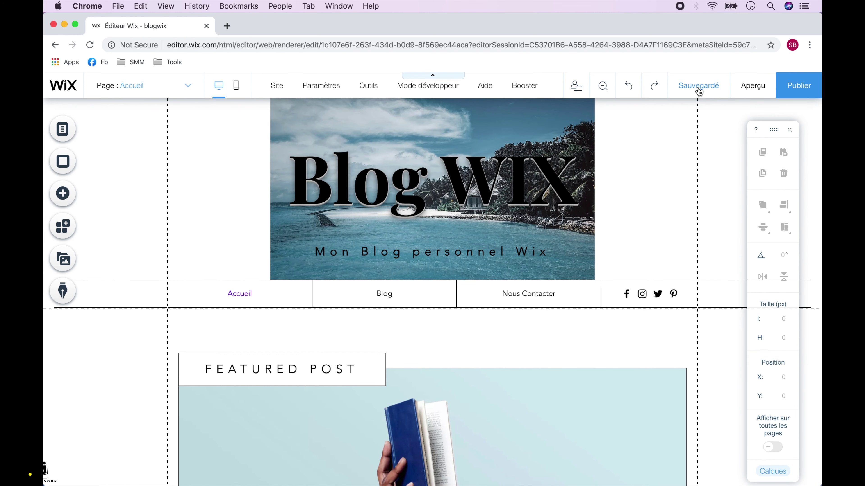
Replace the "Featured Post" heading with "Article Populaire", widen its text to fit on one line, and reposition its box
{"action": "scroll", "coordinate": [587, 354], "scroll_direction": "down", "scroll_amount": 5}
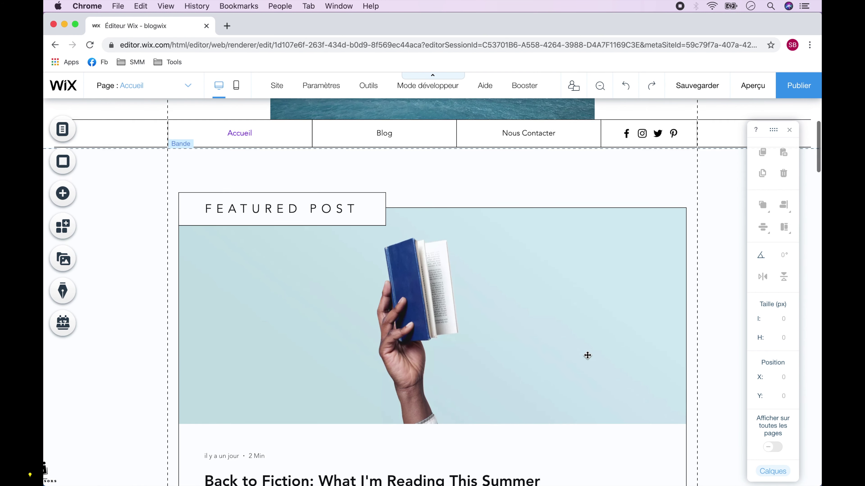
{"action": "scroll", "coordinate": [587, 355], "scroll_direction": "down", "scroll_amount": 2}
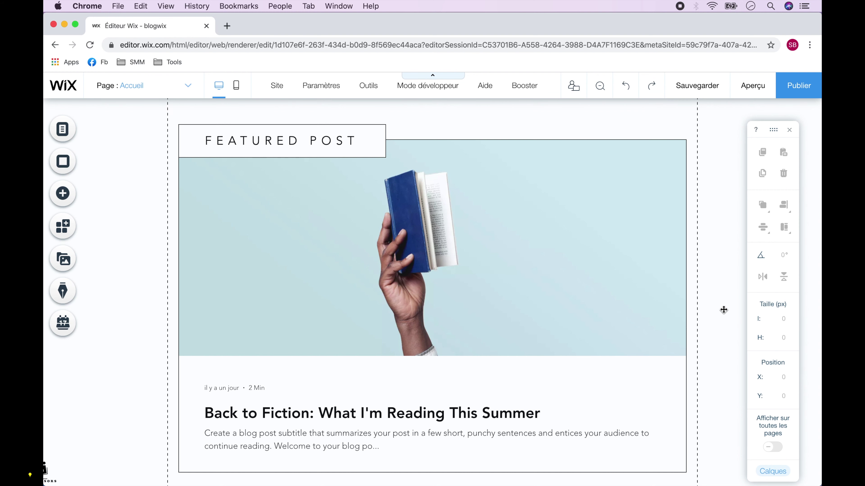
{"action": "double_click", "coordinate": [290, 145]}
{"action": "key", "text": "super+a"}
{"action": "type", "text": "Article Populaire"}
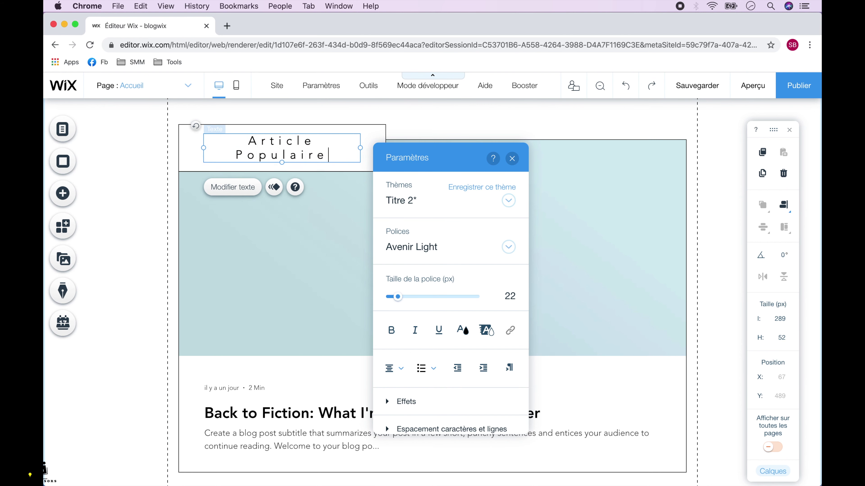
{"action": "left_click_drag", "start_coordinate": [204, 141], "coordinate": [185, 149]}
{"action": "mouse_move", "coordinate": [320, 143]}
{"action": "left_mouse_down"}
{"action": "mouse_move", "coordinate": [329, 139]}
{"action": "mouse_move", "coordinate": [328, 149]}
{"action": "left_mouse_up"}
{"action": "left_click", "coordinate": [415, 127]}
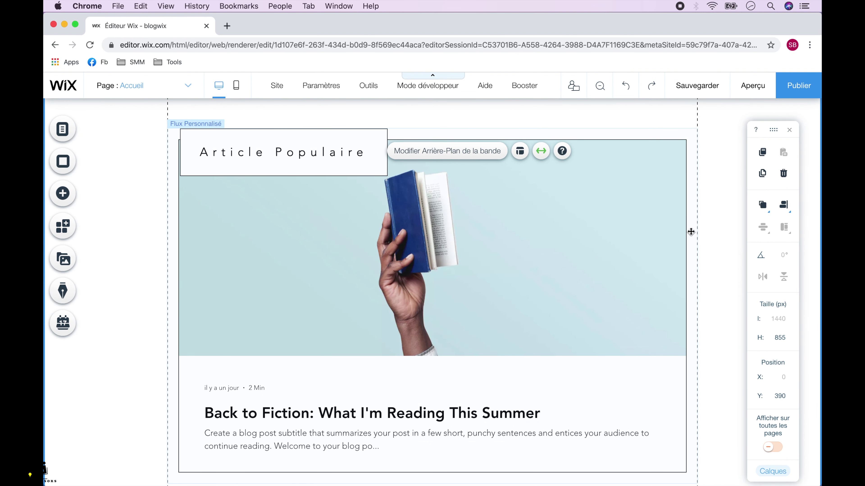
Open the display settings of the featured post feed and move them clear of the post's text
{"action": "left_click", "coordinate": [679, 251]}
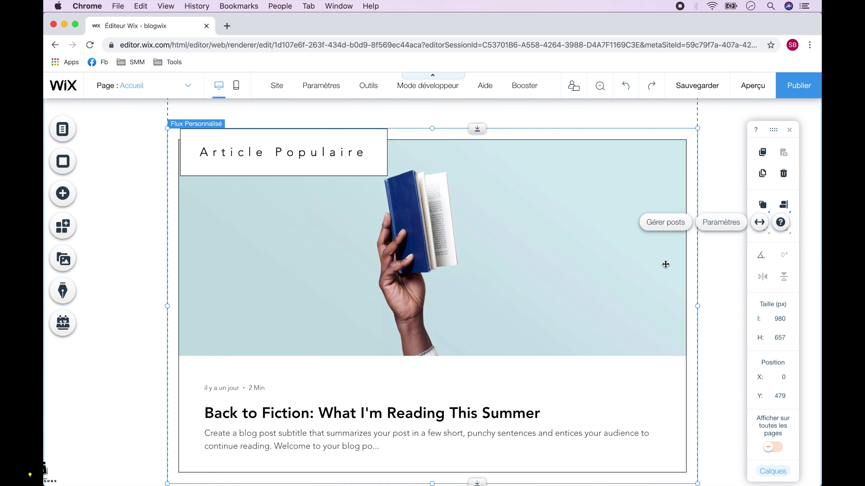
{"action": "left_click", "coordinate": [718, 224]}
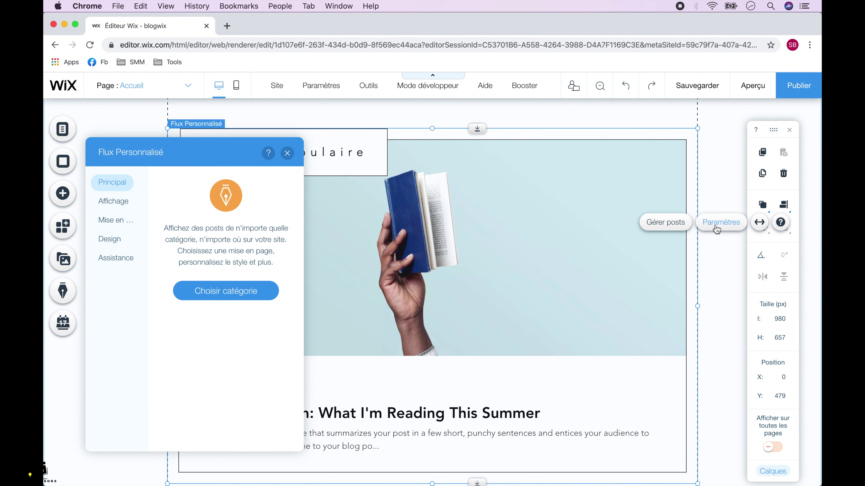
{"action": "left_click", "coordinate": [114, 204]}
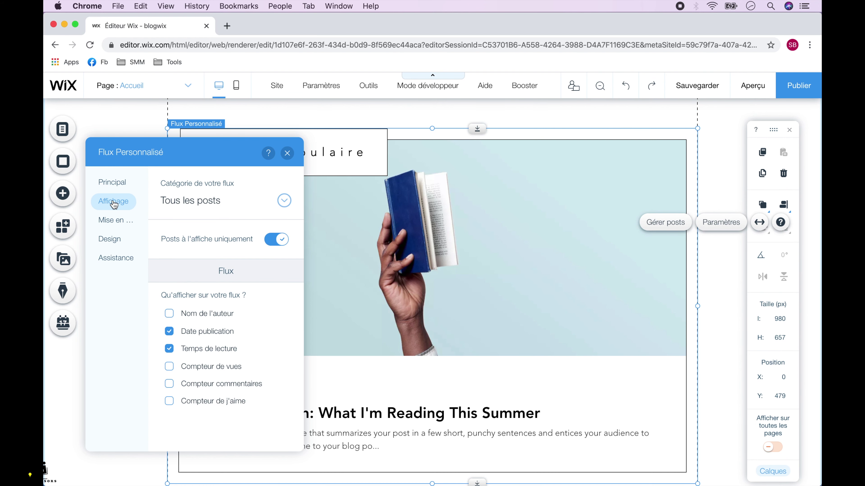
{"action": "left_click_drag", "start_coordinate": [230, 155], "coordinate": [701, 90]}
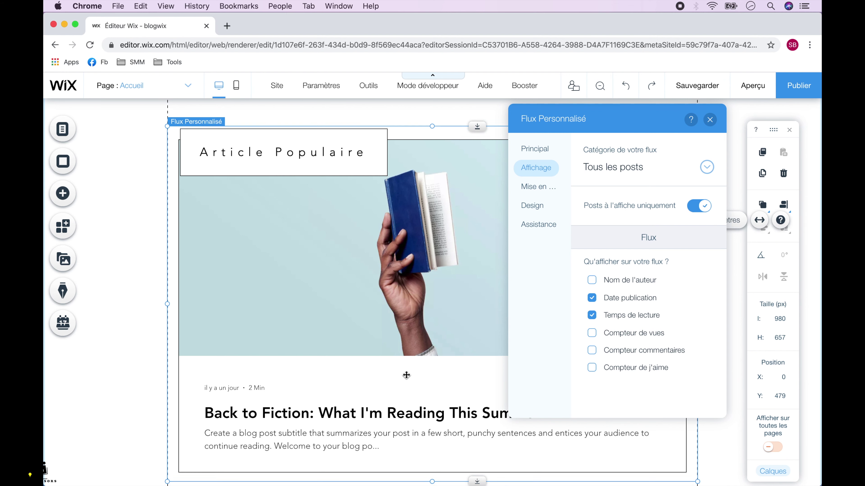
{"action": "scroll", "coordinate": [406, 374], "scroll_direction": "down", "scroll_amount": 3}
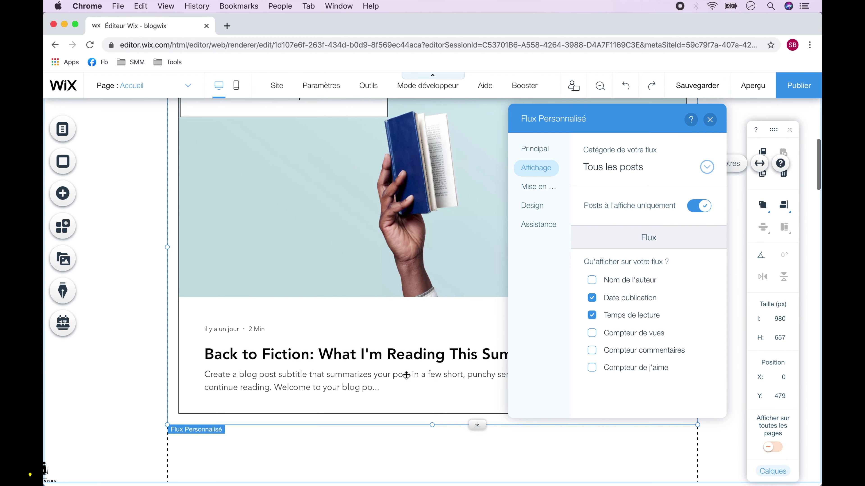
Try toggling the publication date, reading time and author name shown on the featured post
{"action": "left_click", "coordinate": [592, 299]}
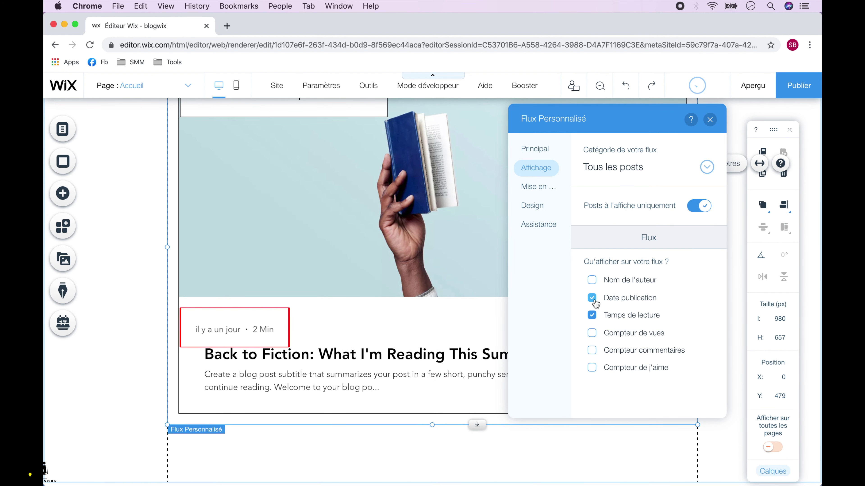
{"action": "left_click", "coordinate": [592, 317]}
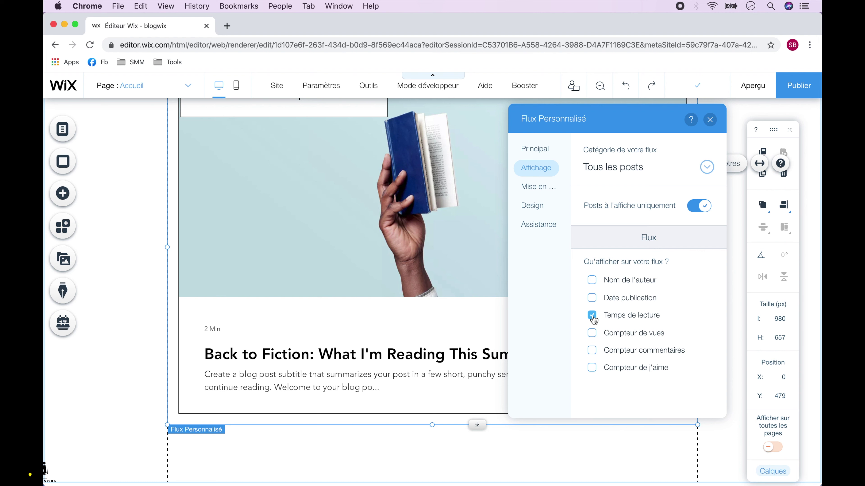
{"action": "left_click", "coordinate": [592, 298]}
{"action": "left_click", "coordinate": [592, 280]}
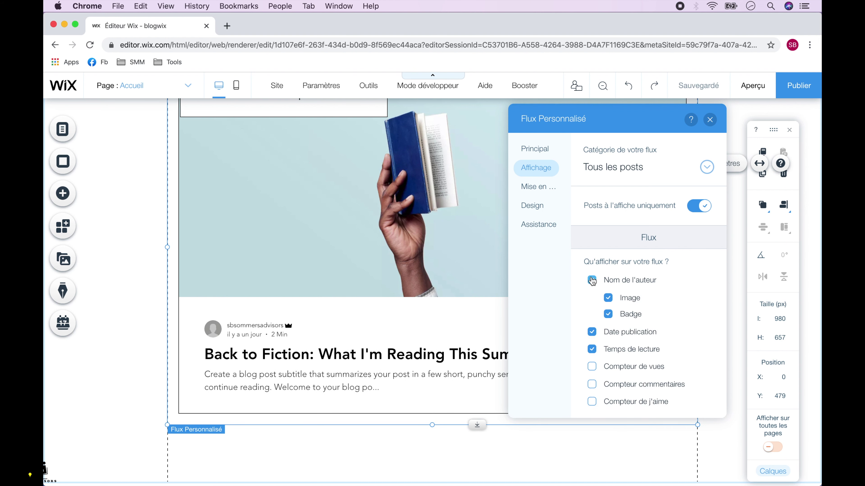
{"action": "left_click", "coordinate": [592, 280]}
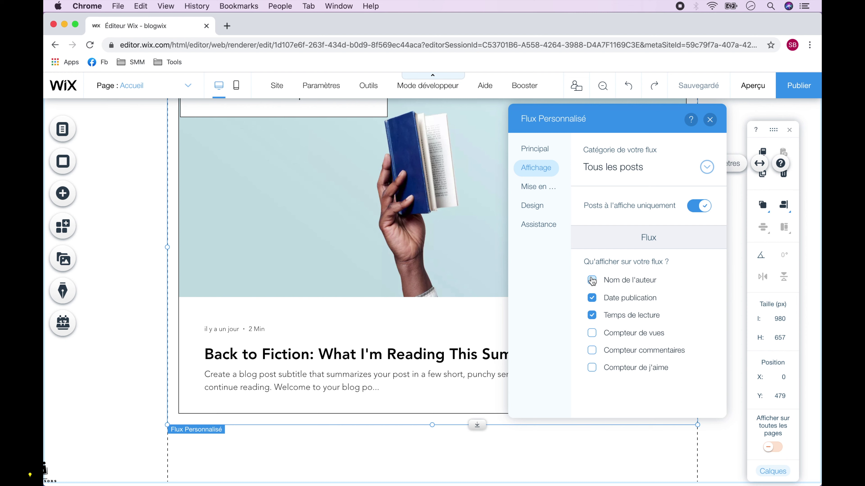
Review the featured post feed's layout, design and assistance settings, and close them
{"action": "left_click", "coordinate": [544, 192]}
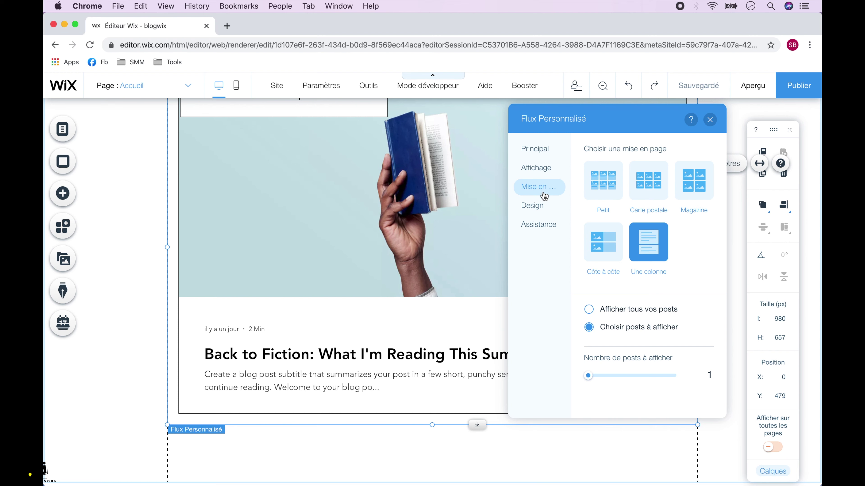
{"action": "left_click", "coordinate": [543, 212]}
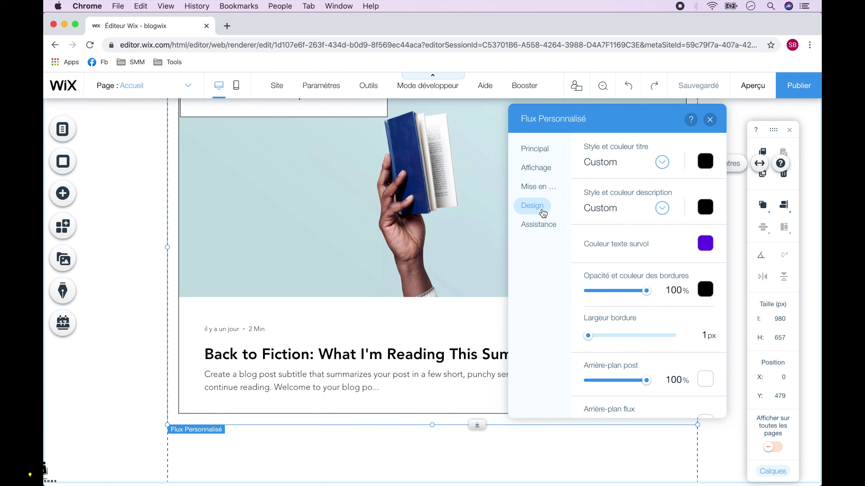
{"action": "left_click", "coordinate": [544, 227]}
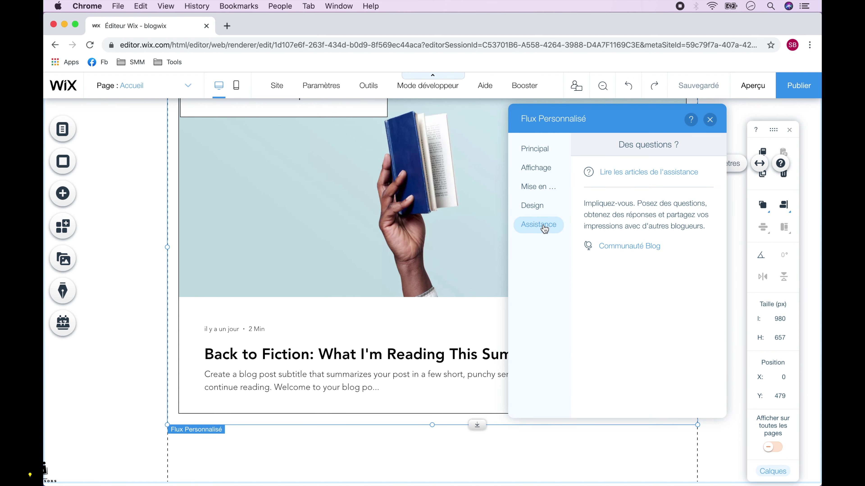
{"action": "left_click", "coordinate": [711, 120]}
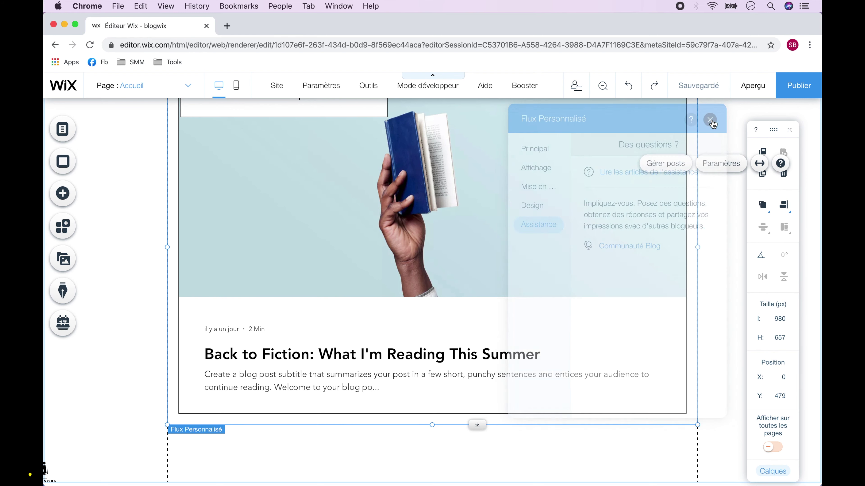
Replace the "Never Miss a New Post." text with "Abonnez vous à notre Newsletter" and move it up to Y 1310
{"action": "scroll", "coordinate": [712, 308], "scroll_direction": "down", "scroll_amount": 10}
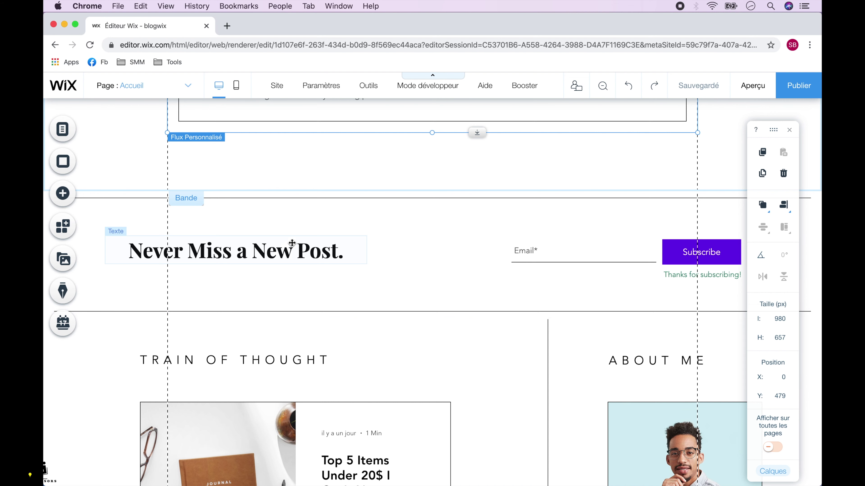
{"action": "double_click", "coordinate": [290, 250]}
{"action": "key", "text": "BackSpace"}
{"action": "type", "text": "Abonnez"}
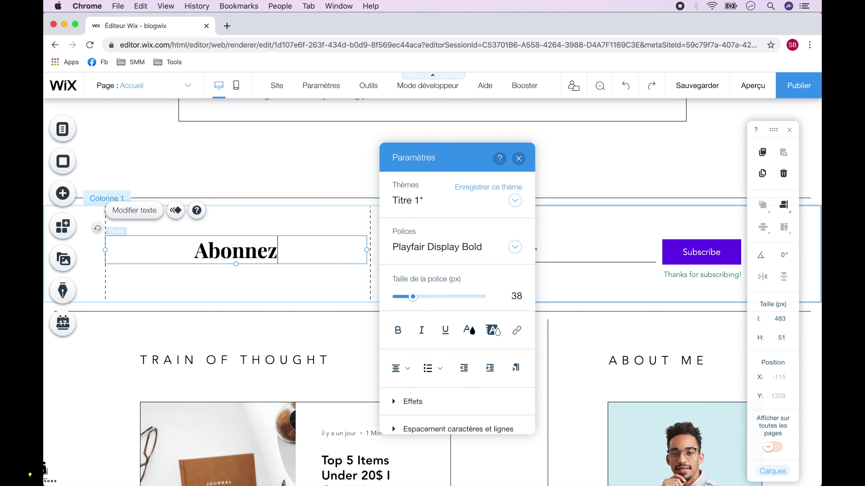
{"action": "type", "text": " vous à notre Newsletter"}
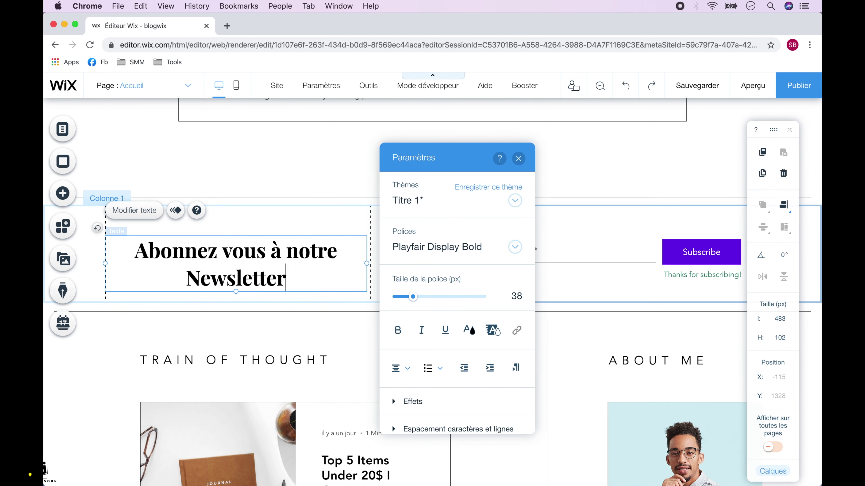
{"action": "left_click", "coordinate": [519, 159]}
{"action": "left_click_drag", "start_coordinate": [318, 243], "coordinate": [319, 233]}
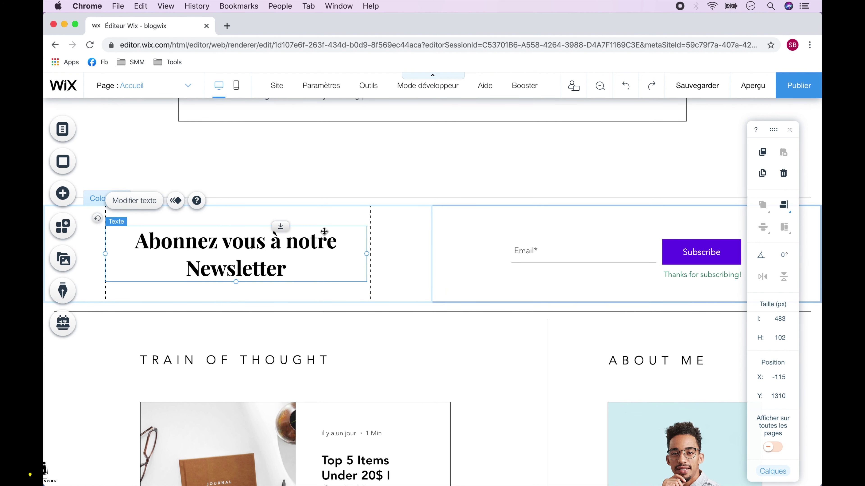
Review the subscription form's submission message and automation settings, and close them
{"action": "left_click", "coordinate": [695, 255]}
{"action": "left_click", "coordinate": [519, 183]}
{"action": "left_click", "coordinate": [261, 228]}
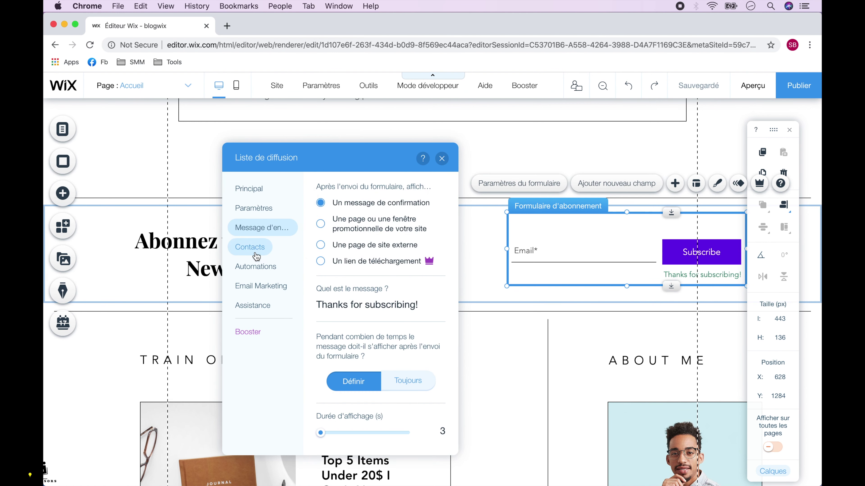
{"action": "left_click", "coordinate": [256, 266]}
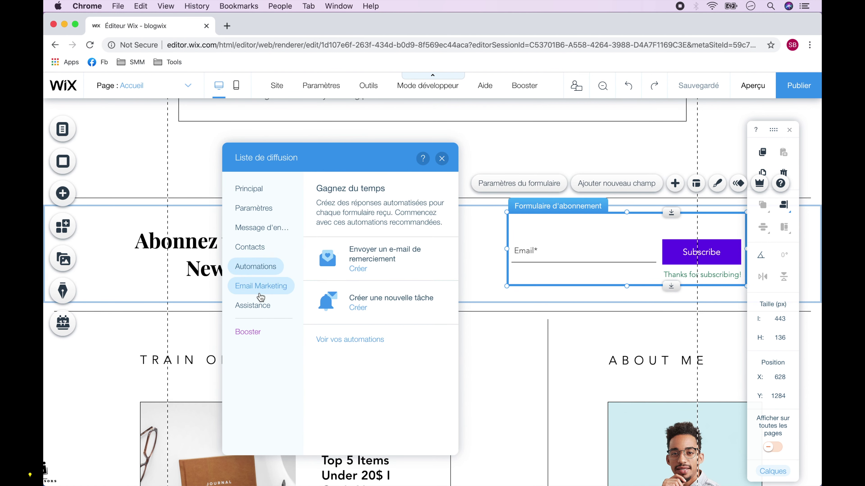
{"action": "left_click", "coordinate": [442, 159]}
Set the subscription form's submit button text to "S'abonner"
{"action": "double_click", "coordinate": [684, 250]}
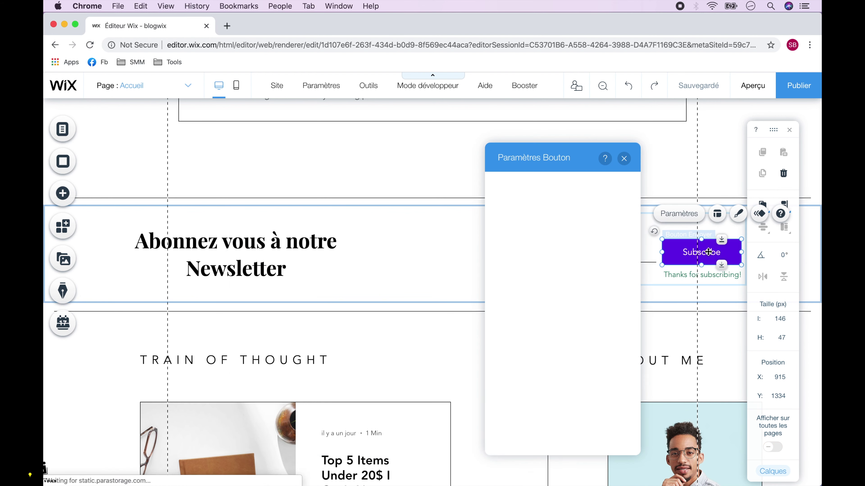
{"action": "double_click", "coordinate": [540, 201]}
{"action": "type", "text": "S'abonner"}
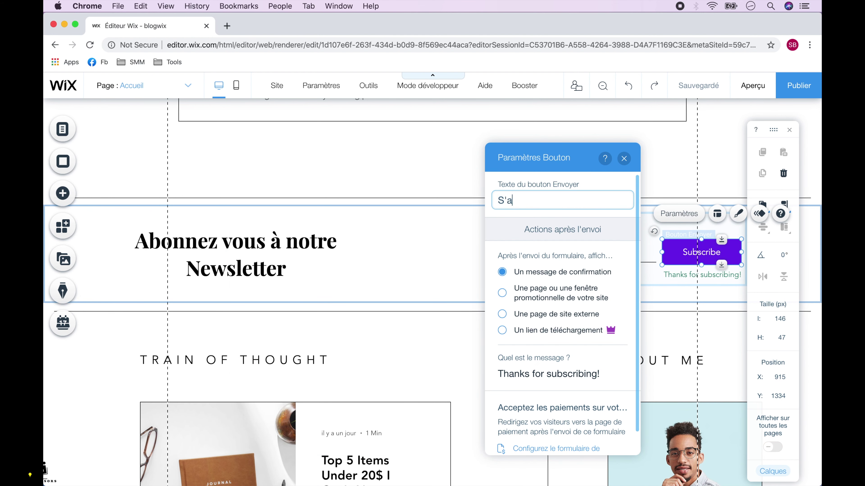
{"action": "left_click", "coordinate": [624, 158]}
Delete the "Thanks for subscribing!" confirmation message from the subscription form
{"action": "double_click", "coordinate": [687, 274]}
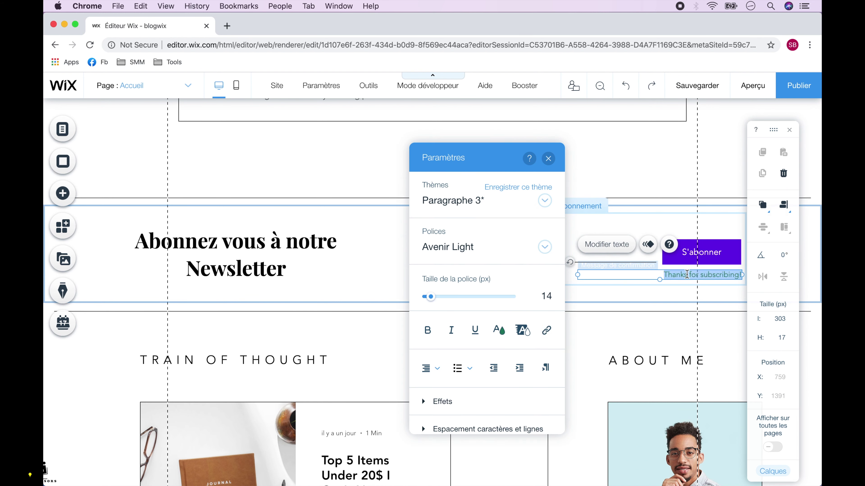
{"action": "key", "text": "Delete"}
{"action": "left_click", "coordinate": [505, 307]}
Replace the "ABOUT ME" heading with "À Propos de Nous" and reduce its font size to fit the column
{"action": "scroll", "coordinate": [505, 309], "scroll_direction": "down", "scroll_amount": 6}
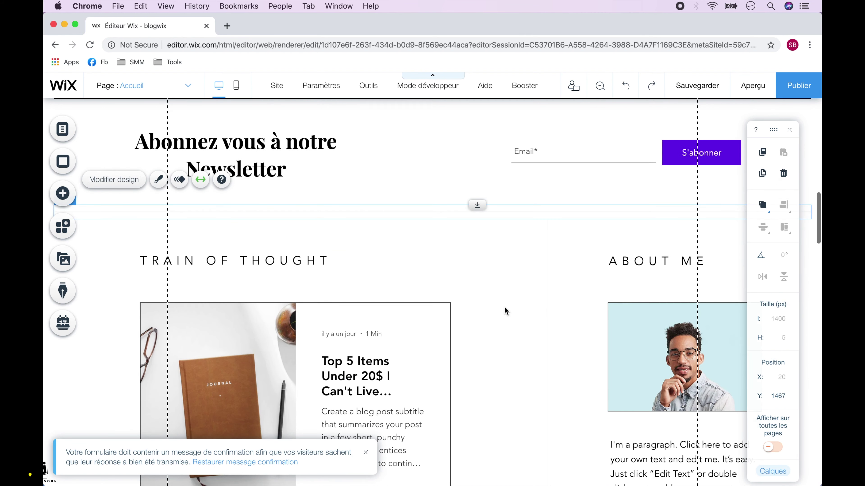
{"action": "scroll", "coordinate": [505, 310], "scroll_direction": "up", "scroll_amount": 1}
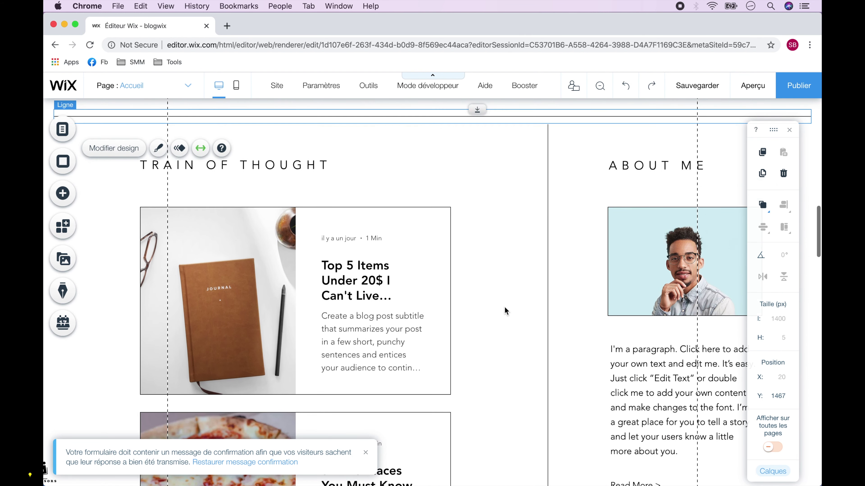
{"action": "left_click", "coordinate": [505, 243]}
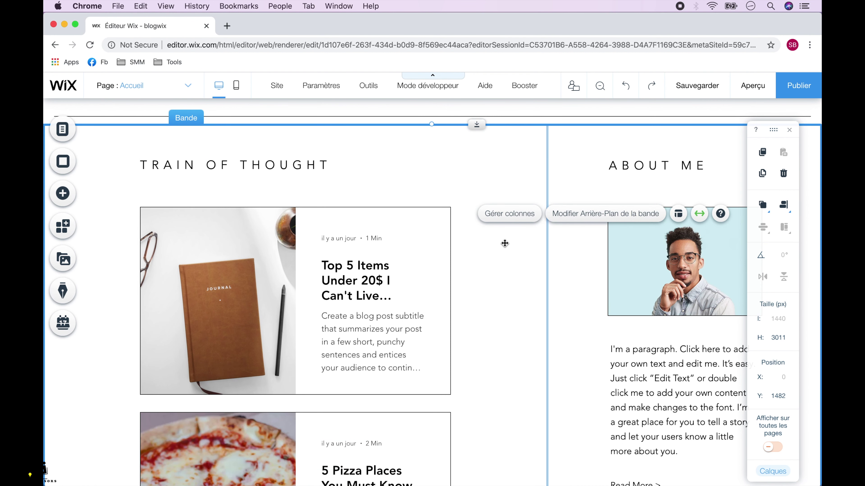
{"action": "scroll", "coordinate": [503, 243], "scroll_direction": "down", "scroll_amount": 2}
{"action": "scroll", "coordinate": [582, 247], "scroll_direction": "up", "scroll_amount": 1}
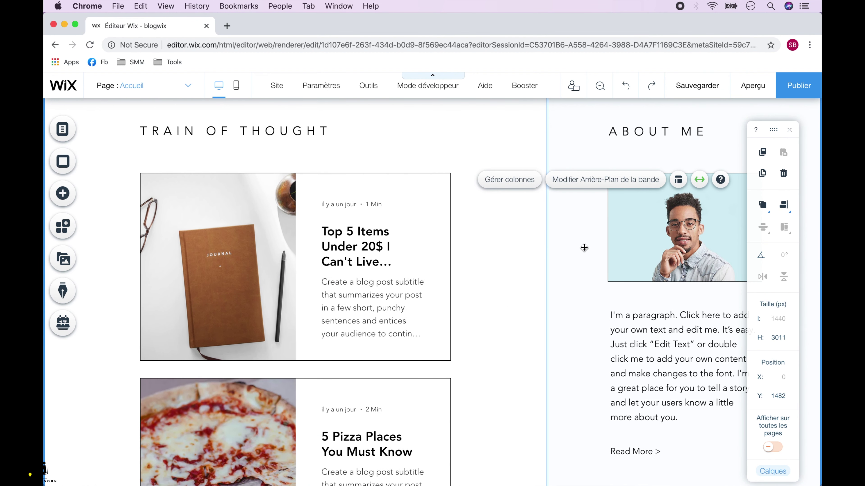
{"action": "double_click", "coordinate": [638, 132]}
{"action": "type", "text": "À Propo"}
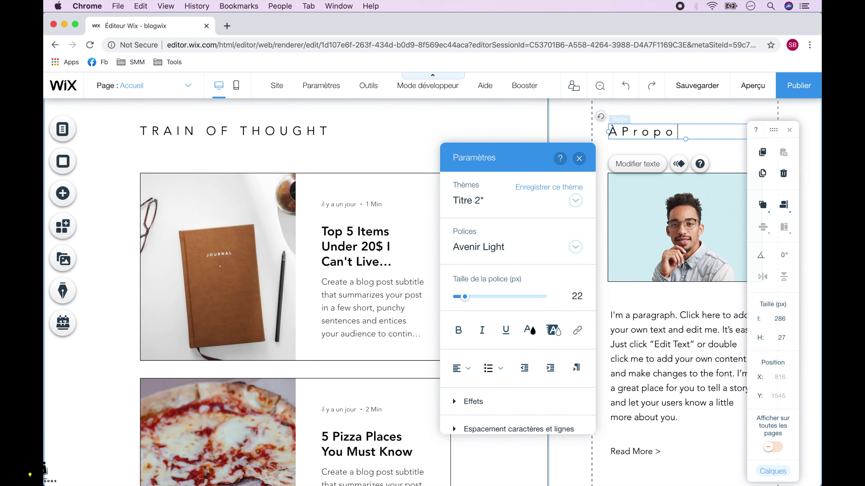
{"action": "type", "text": "s de Nous"}
{"action": "key", "text": "super+a"}
{"action": "left_click_drag", "start_coordinate": [464, 297], "coordinate": [458, 297]}
{"action": "key", "text": "Escape"}
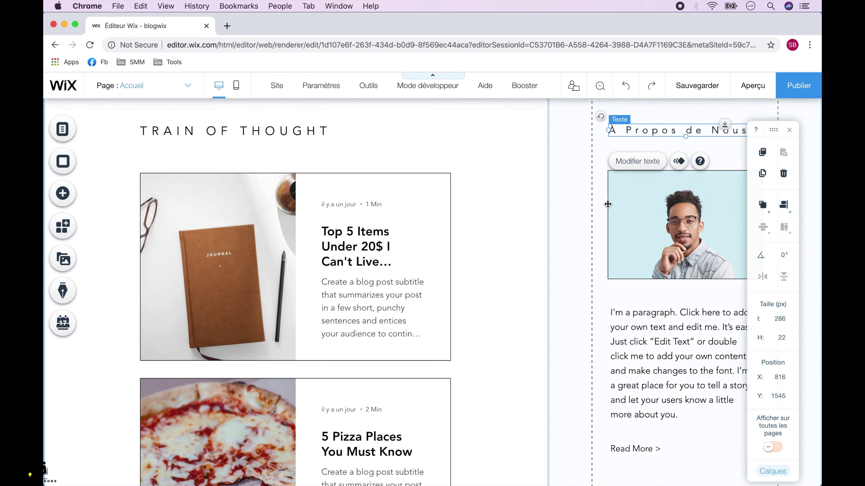
Replace the contact section's heading "Drop Me a Line, Let Me Know What You Think" with "Nous Contacter"
{"action": "scroll", "coordinate": [608, 205], "scroll_direction": "down", "scroll_amount": 15}
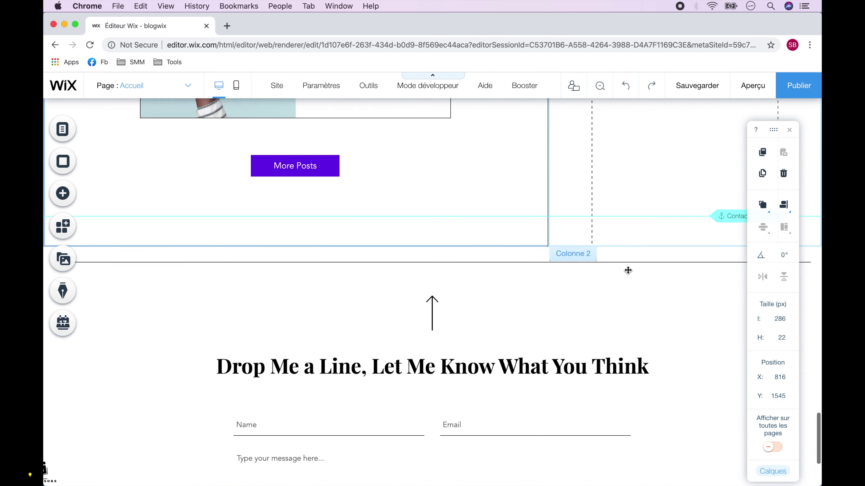
{"action": "scroll", "coordinate": [627, 270], "scroll_direction": "down", "scroll_amount": 5}
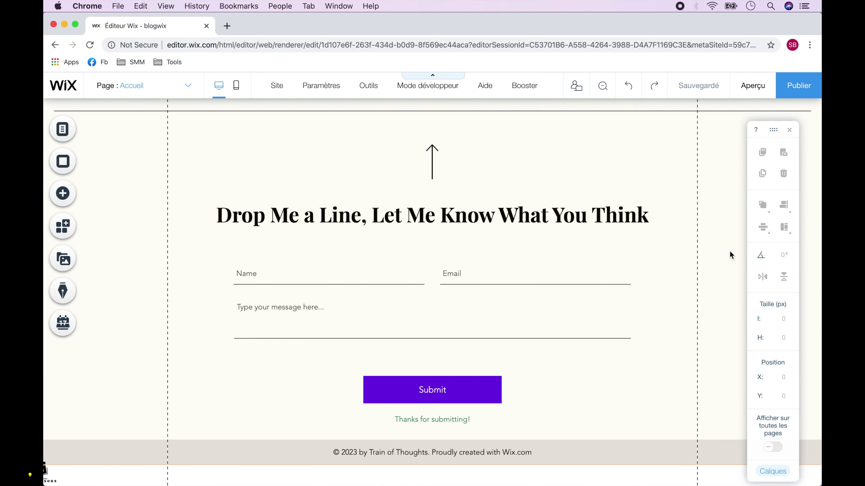
{"action": "key", "text": "super+z"}
{"action": "key", "text": "super+z"}
{"action": "key", "text": "super+z"}
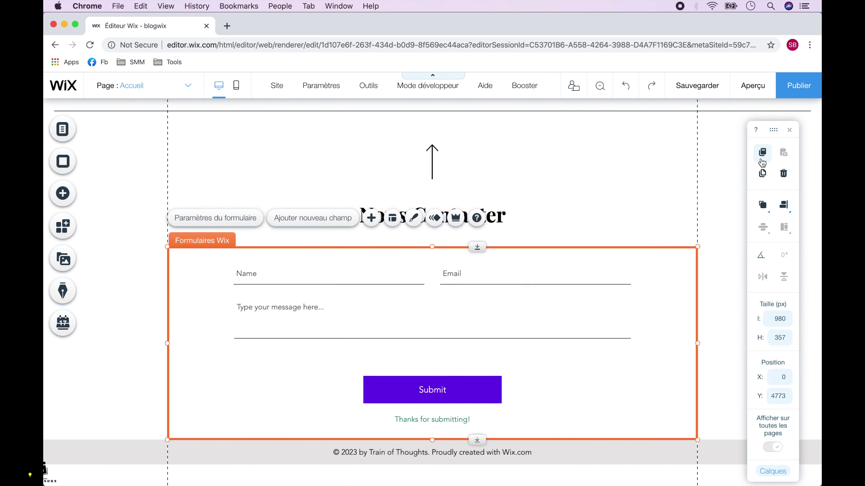
Change the contact form's placeholders to "Nom" and "Entre votre message..." and its button to "Envoyer", and remove the submission message
{"action": "key", "text": "super+z"}
{"action": "key", "text": "super+z"}
{"action": "key", "text": "super+z"}
{"action": "key", "text": "super+z"}
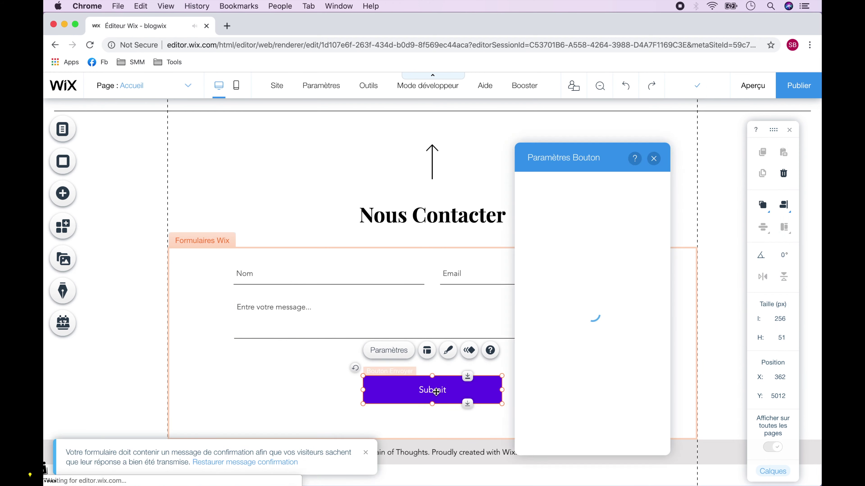
{"action": "key", "text": "super+z"}
Preview the home page from the contact section up to the header, return to the editor and save the site
{"action": "left_click", "coordinate": [753, 86]}
{"action": "scroll", "coordinate": [717, 242], "scroll_direction": "up", "scroll_amount": 5}
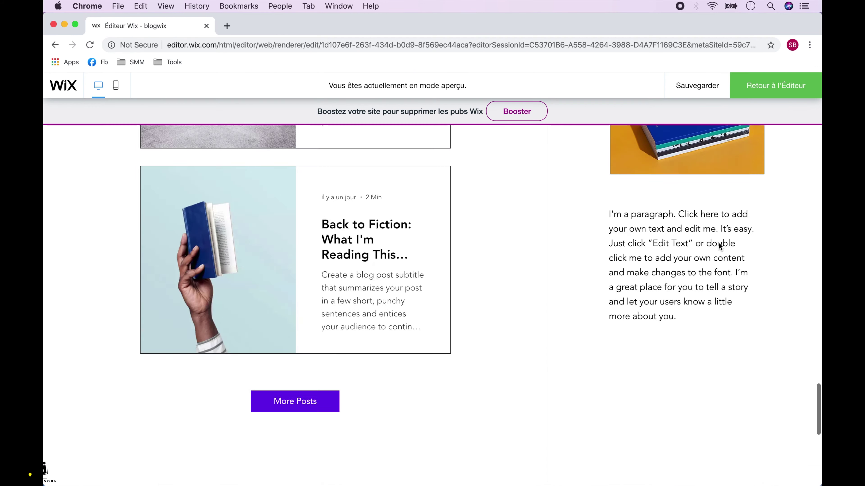
{"action": "scroll", "coordinate": [717, 243], "scroll_direction": "up", "scroll_amount": 15}
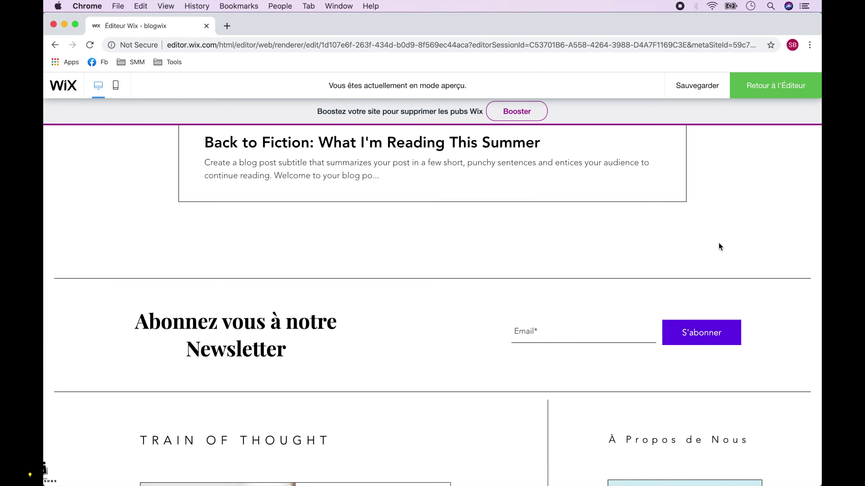
{"action": "scroll", "coordinate": [719, 243], "scroll_direction": "up", "scroll_amount": 10}
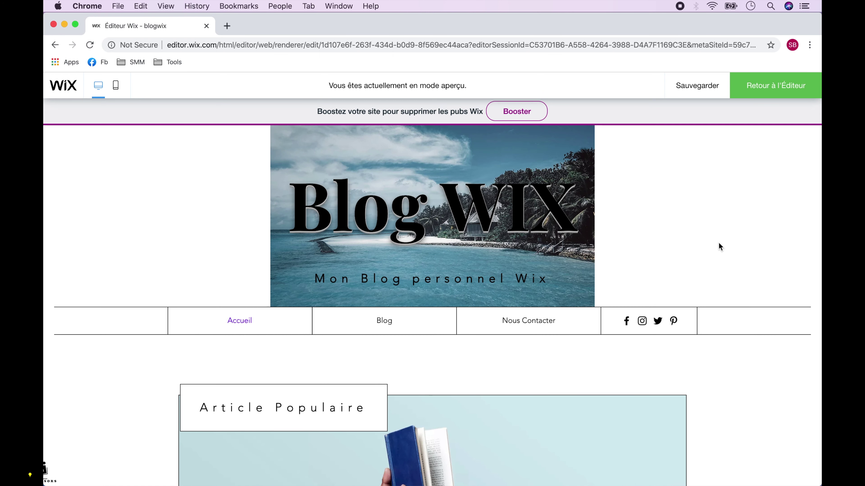
{"action": "left_click", "coordinate": [772, 86]}
{"action": "left_click", "coordinate": [697, 86]}
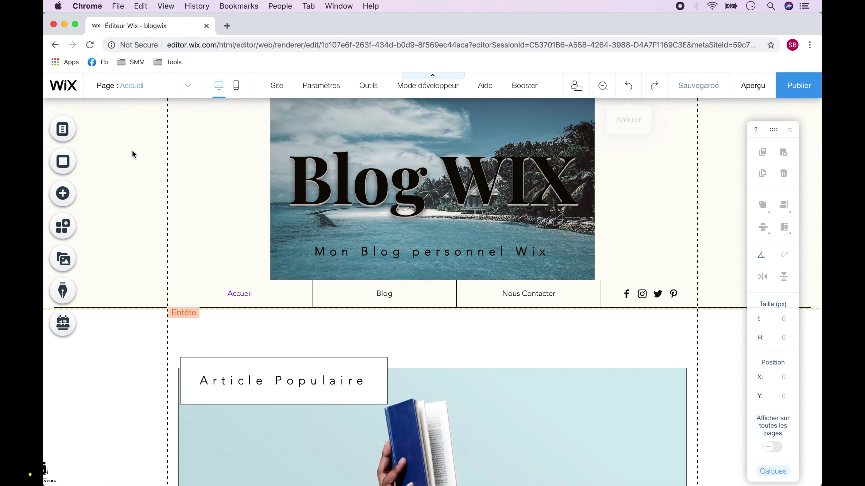
Open the Blog page and preview it down to the contact form, and return to the editor
{"action": "left_click", "coordinate": [68, 131]}
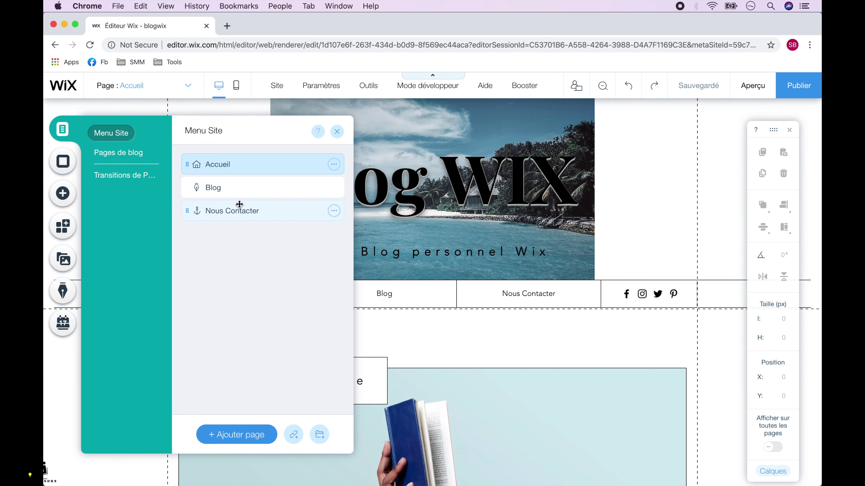
{"action": "left_click", "coordinate": [227, 193]}
{"action": "left_click", "coordinate": [752, 85]}
{"action": "scroll", "coordinate": [727, 250], "scroll_direction": "down", "scroll_amount": 5}
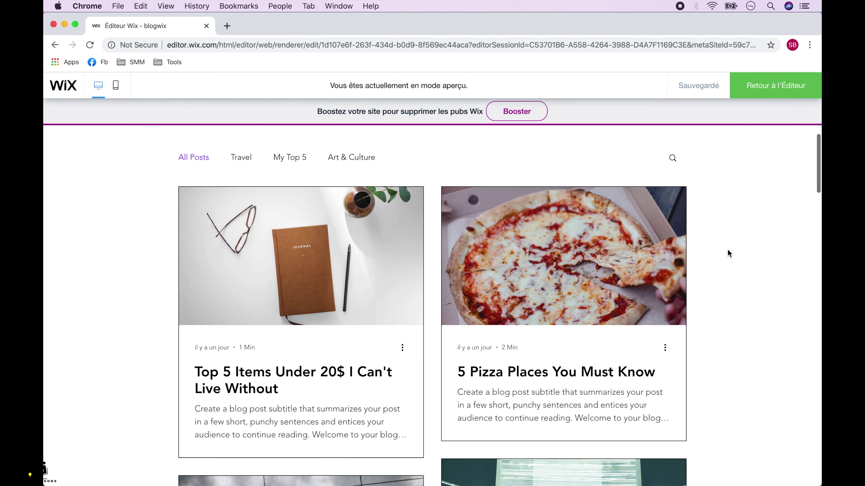
{"action": "scroll", "coordinate": [728, 250], "scroll_direction": "down", "scroll_amount": 10}
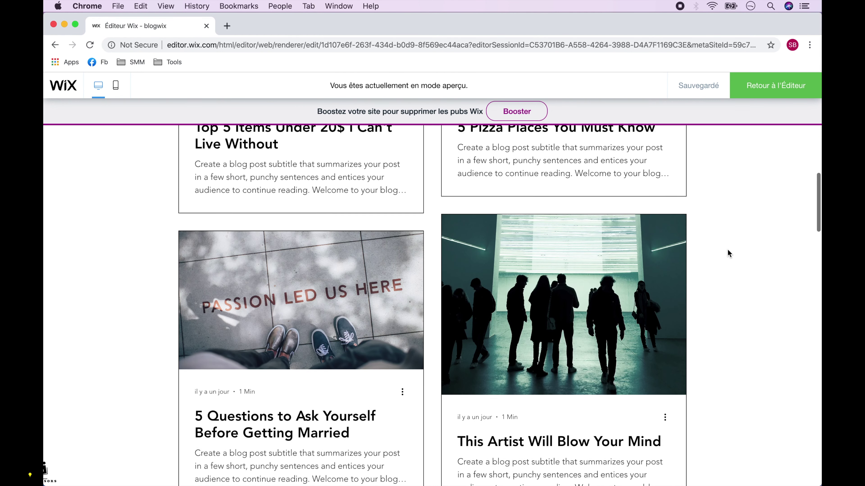
{"action": "scroll", "coordinate": [727, 253], "scroll_direction": "down", "scroll_amount": 15}
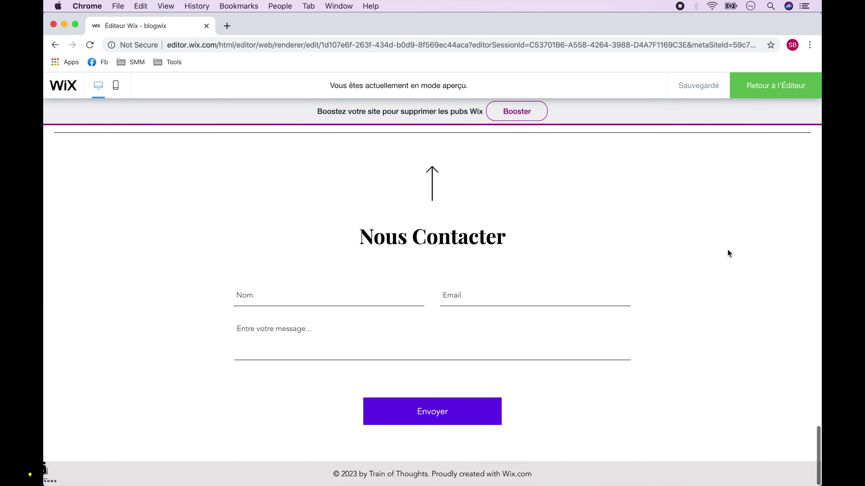
{"action": "scroll", "coordinate": [728, 250], "scroll_direction": "up", "scroll_amount": 20}
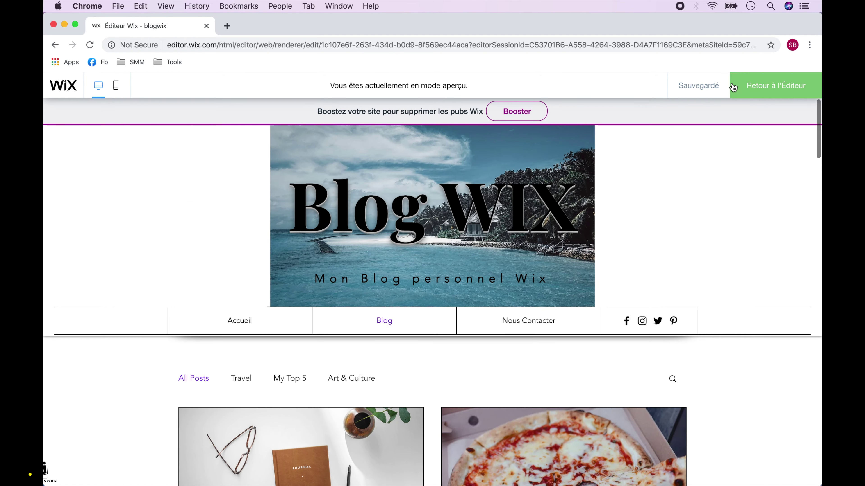
{"action": "left_click", "coordinate": [772, 85]}
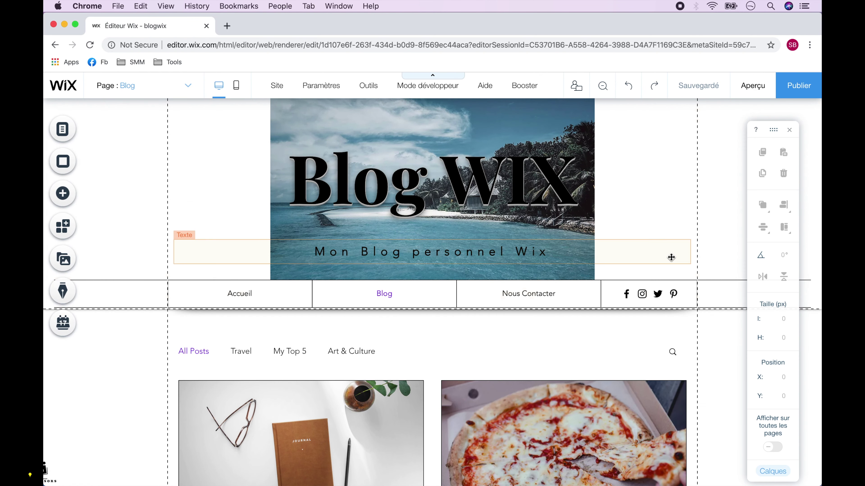
Open the blog feed's settings and review its display and layout options
{"action": "scroll", "coordinate": [670, 256], "scroll_direction": "down", "scroll_amount": 5}
{"action": "left_click", "coordinate": [601, 269]}
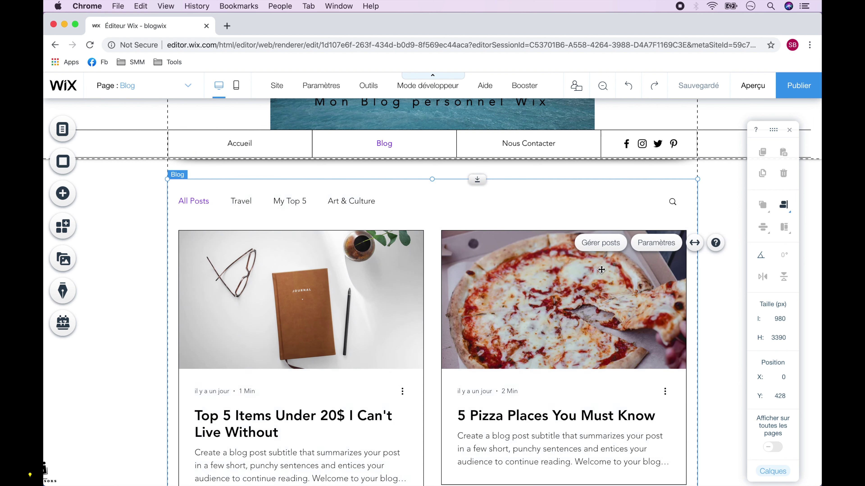
{"action": "left_click", "coordinate": [656, 244]}
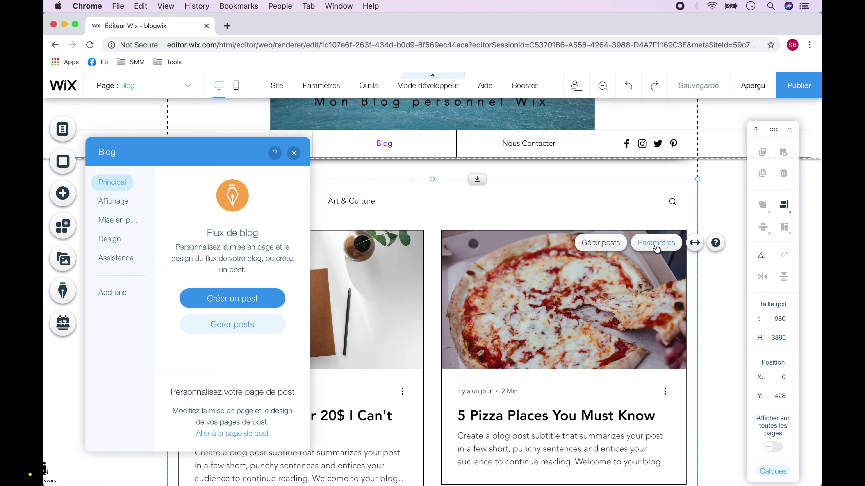
{"action": "left_click", "coordinate": [118, 202]}
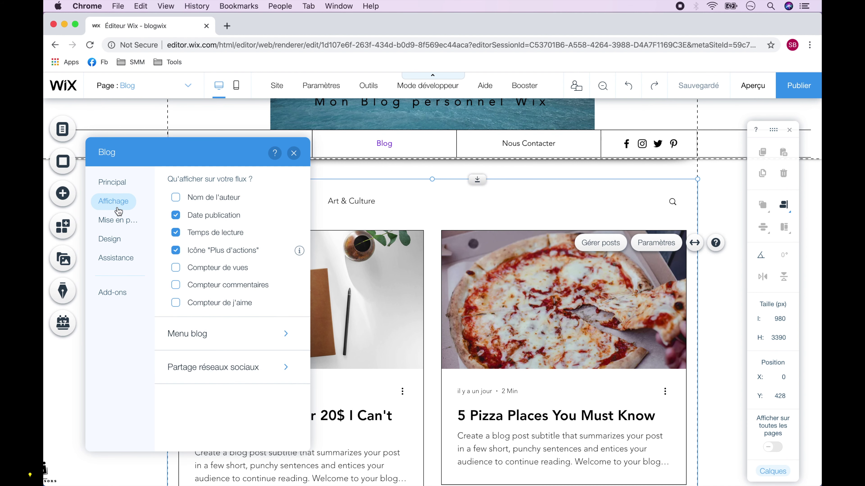
{"action": "left_click", "coordinate": [120, 223]}
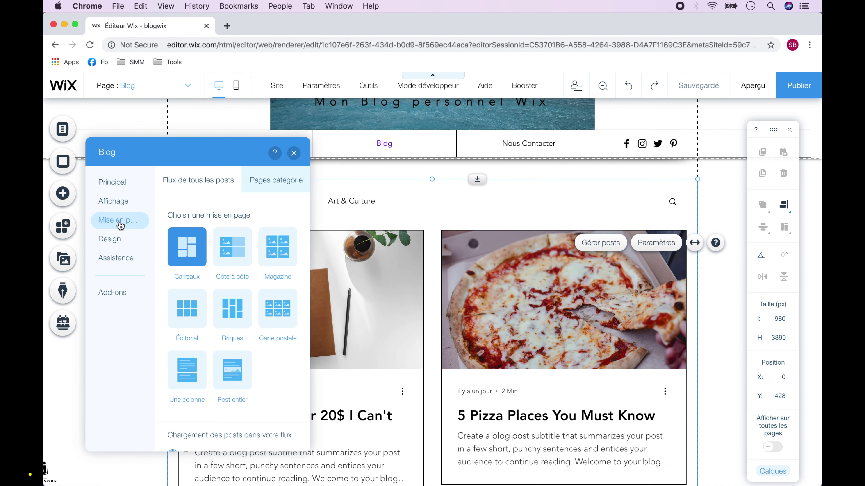
Try the Magazine and Éditorial layouts on the blog feed, and return it to Carreaux
{"action": "left_click", "coordinate": [272, 252]}
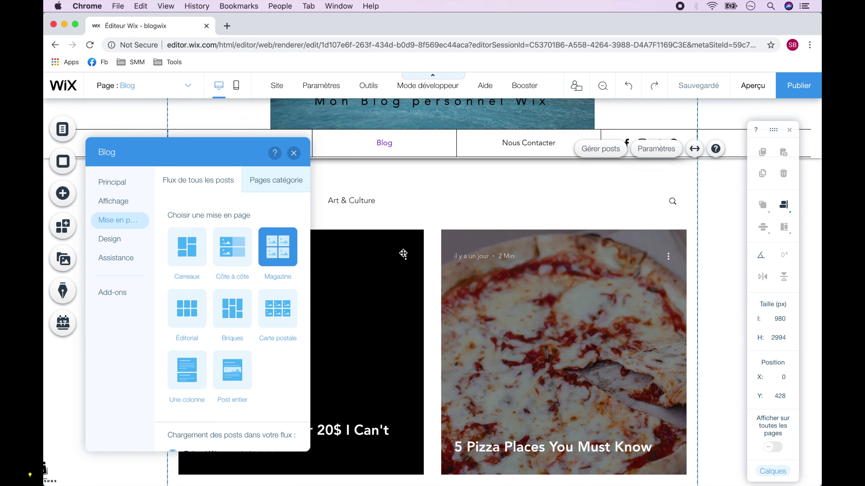
{"action": "scroll", "coordinate": [403, 256], "scroll_direction": "down", "scroll_amount": 5}
{"action": "scroll", "coordinate": [403, 256], "scroll_direction": "up", "scroll_amount": 8}
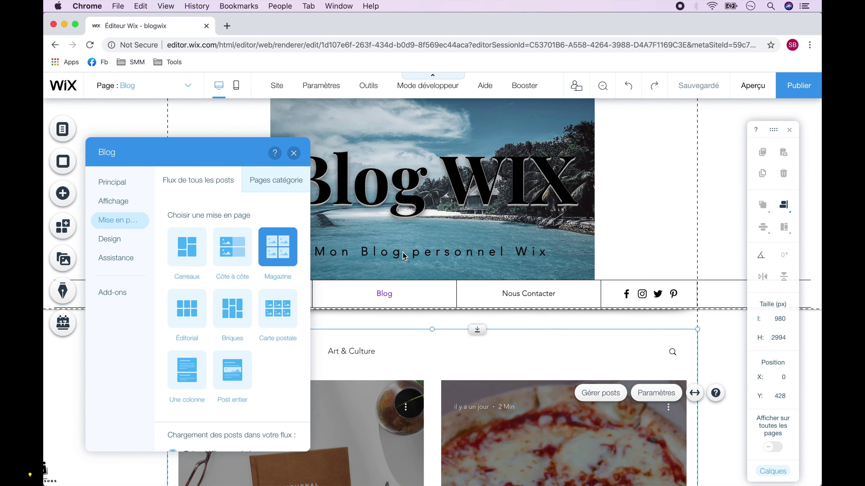
{"action": "left_click", "coordinate": [187, 319]}
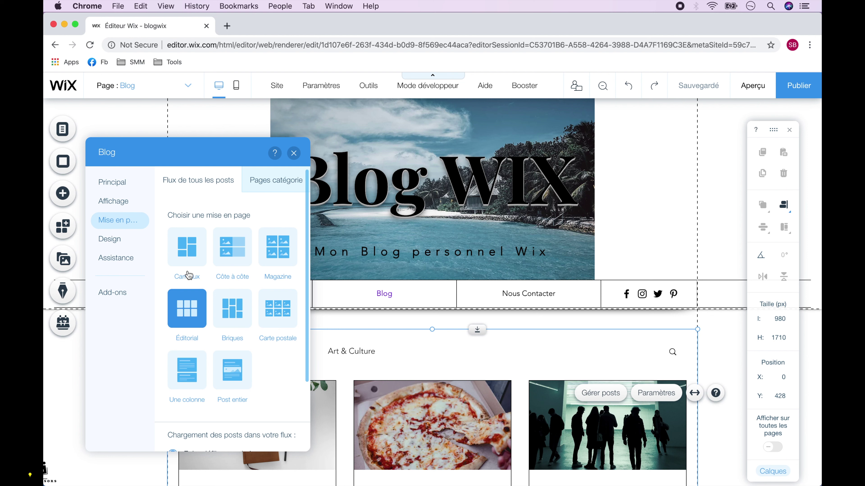
{"action": "left_click", "coordinate": [189, 275]}
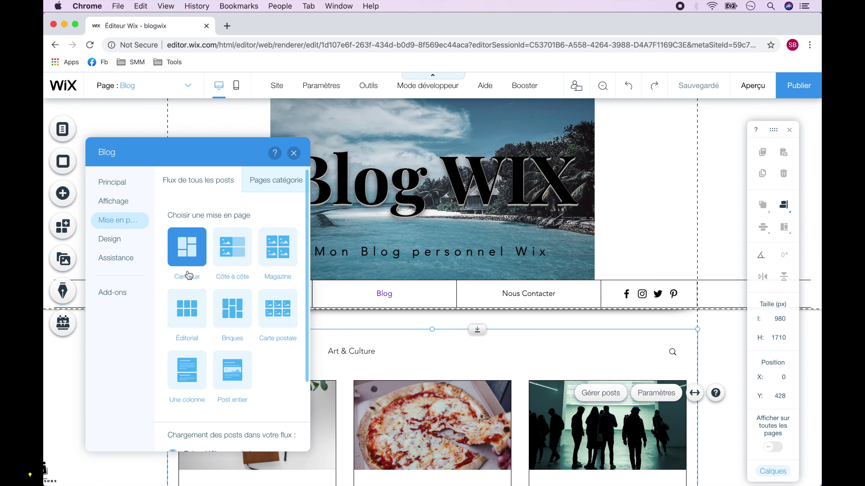
Review the blog feed's design, support and main settings, and look over the published posts in the post manager
{"action": "left_click", "coordinate": [113, 247]}
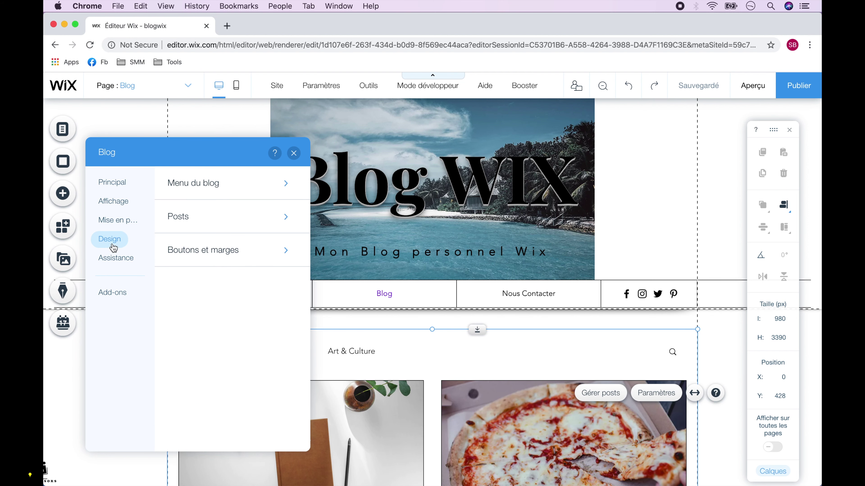
{"action": "left_click", "coordinate": [114, 258]}
{"action": "left_click", "coordinate": [119, 184]}
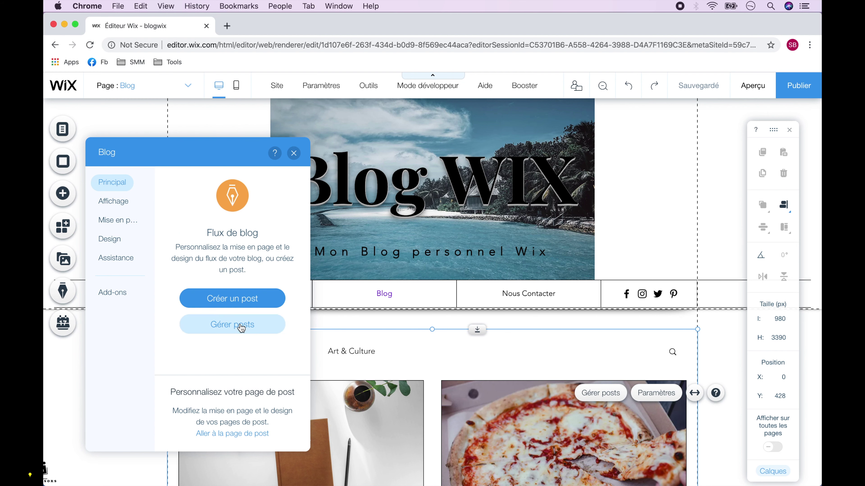
{"action": "left_click", "coordinate": [294, 153]}
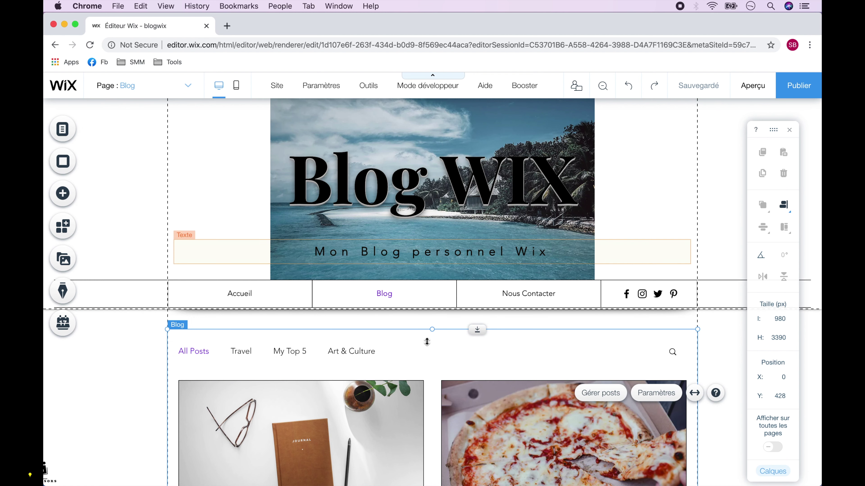
{"action": "left_click", "coordinate": [600, 394]}
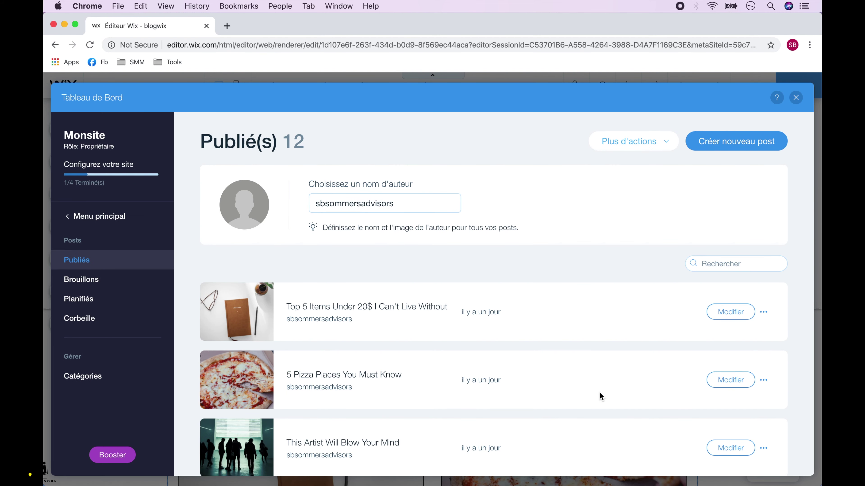
{"action": "left_click", "coordinate": [795, 97]}
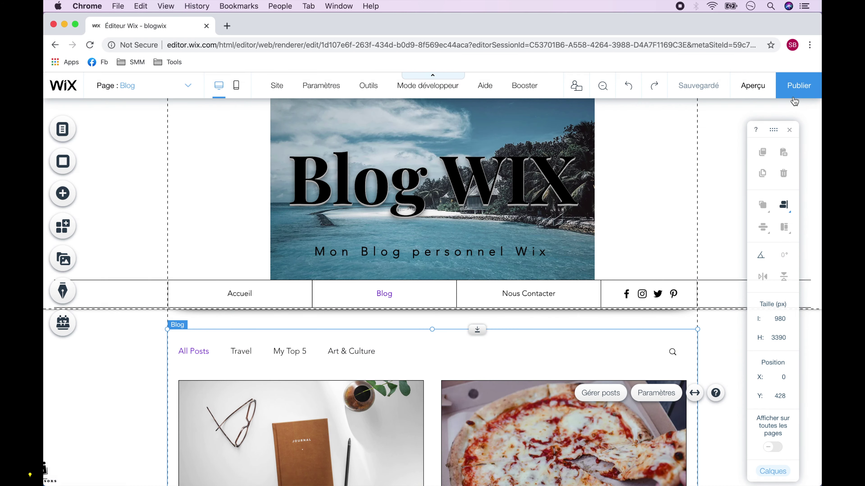
Open the site's dashboard (Tableau de Bord) from the editor
{"action": "mouse_move", "coordinate": [311, 88]}
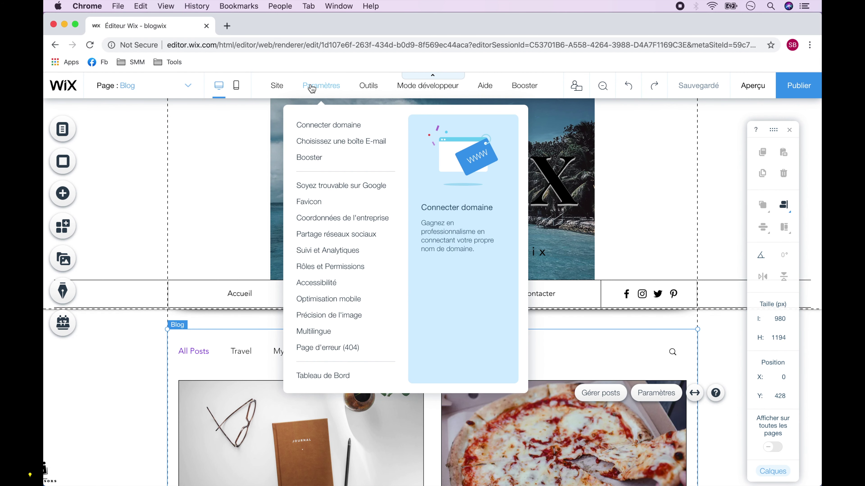
{"action": "left_click", "coordinate": [337, 378]}
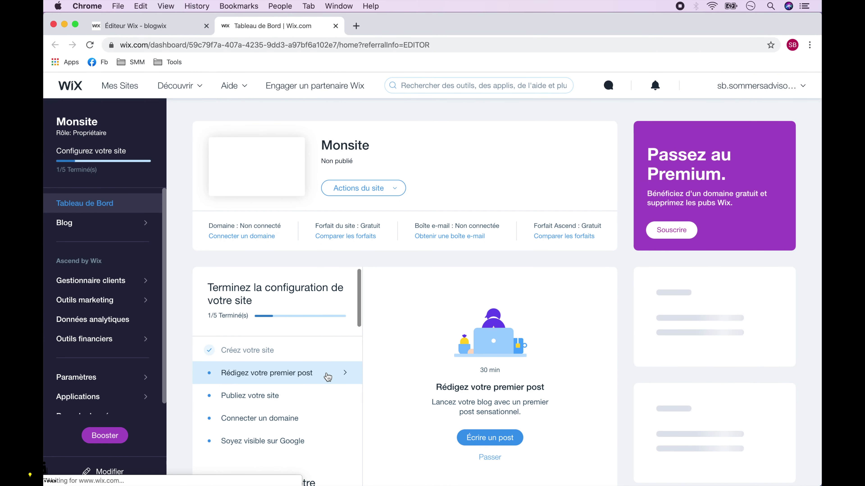
Open the blog's published posts and review the list and the extra actions for "Top 5 Items Under 20$ I Can't Live Without"
{"action": "left_click", "coordinate": [126, 225]}
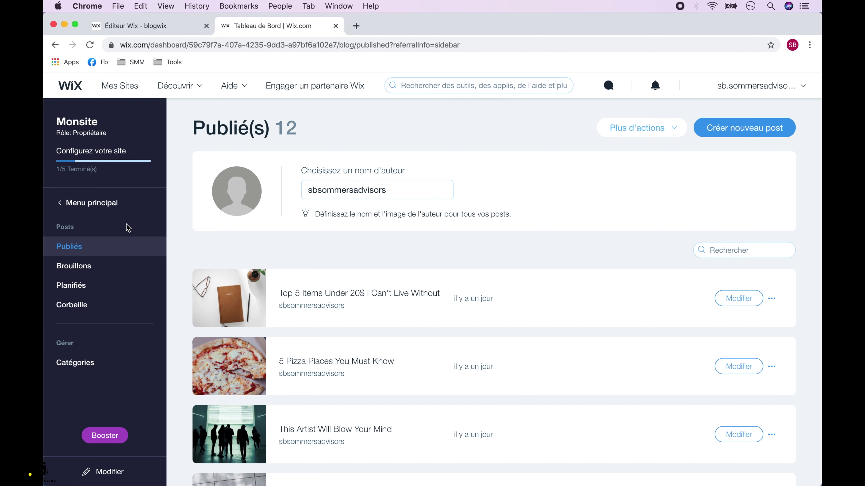
{"action": "scroll", "coordinate": [533, 247], "scroll_direction": "down", "scroll_amount": 15}
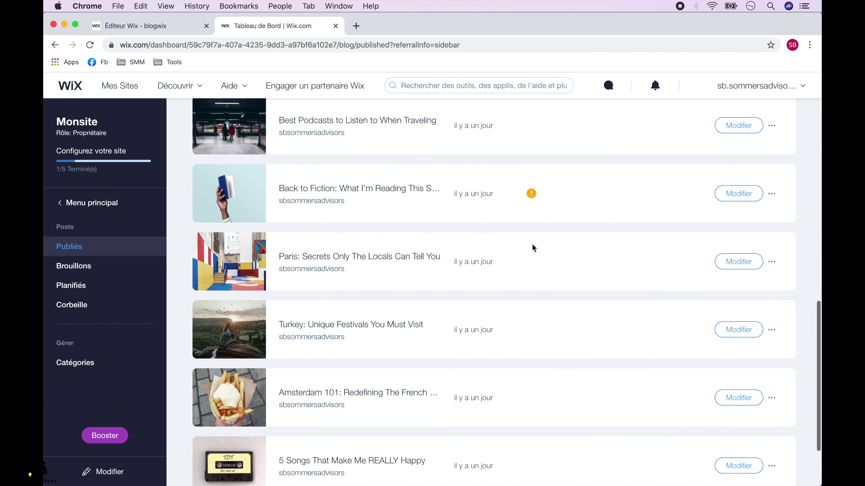
{"action": "scroll", "coordinate": [532, 248], "scroll_direction": "up", "scroll_amount": 15}
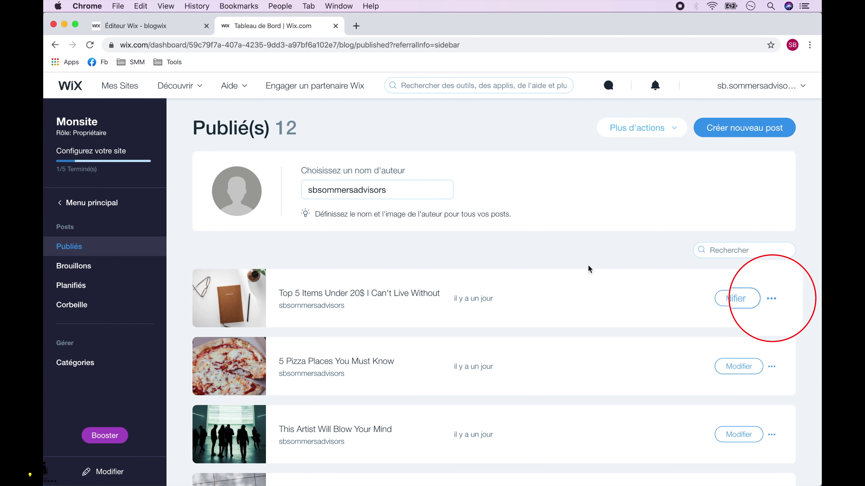
{"action": "left_click", "coordinate": [771, 299]}
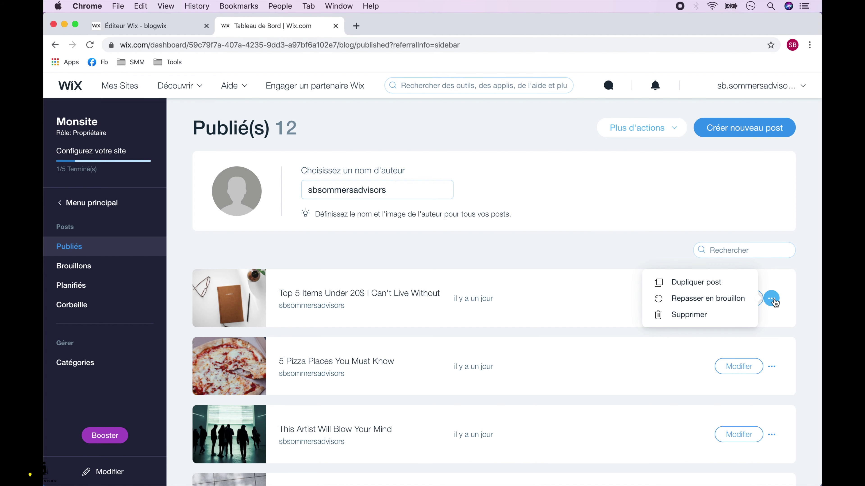
{"action": "left_click", "coordinate": [772, 299]}
Open the post "Top 5 Items Under 20$ I Can't Live Without" for editing, look through its content, and return to the published posts
{"action": "left_click", "coordinate": [742, 300]}
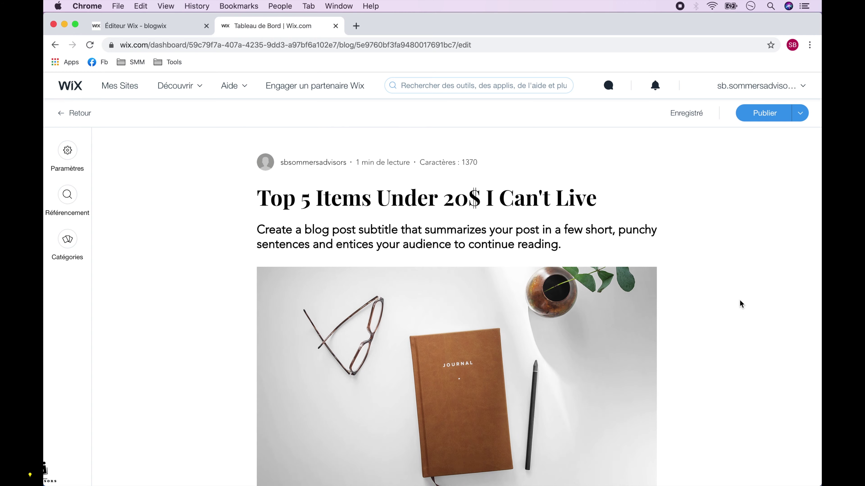
{"action": "scroll", "coordinate": [740, 301], "scroll_direction": "down", "scroll_amount": 10}
{"action": "scroll", "coordinate": [739, 301], "scroll_direction": "down", "scroll_amount": 5}
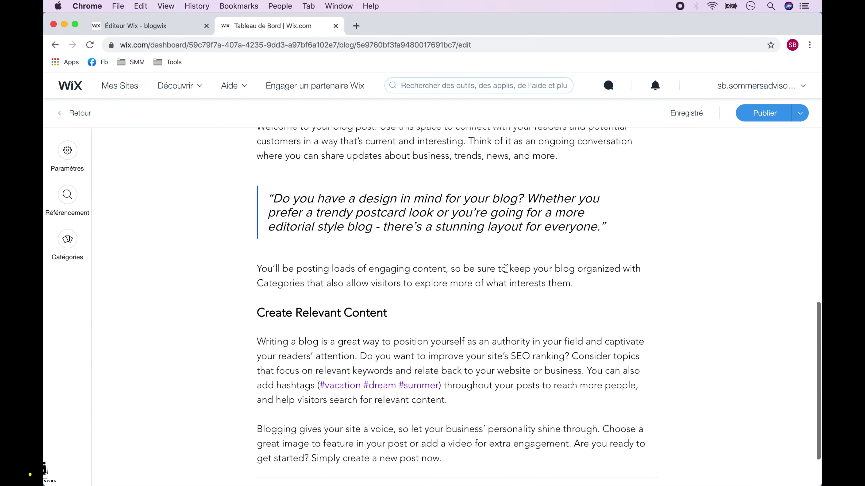
{"action": "left_click", "coordinate": [505, 269]}
{"action": "left_click", "coordinate": [458, 224]}
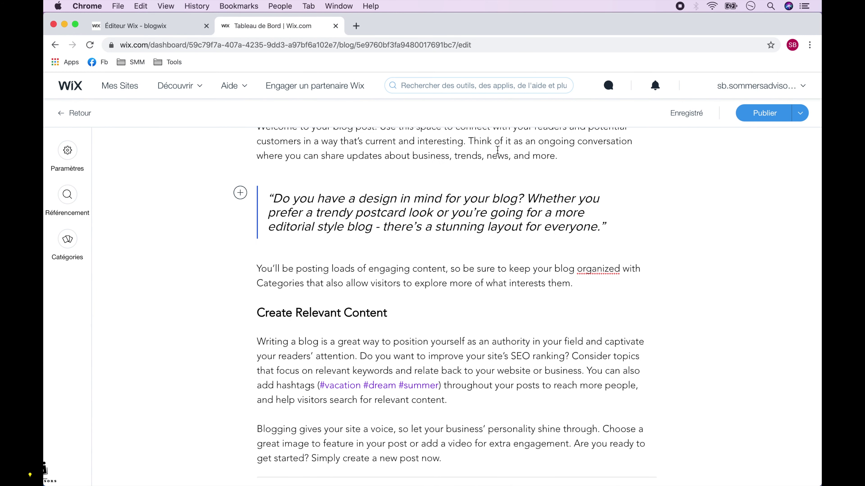
{"action": "scroll", "coordinate": [486, 257], "scroll_direction": "up", "scroll_amount": 10}
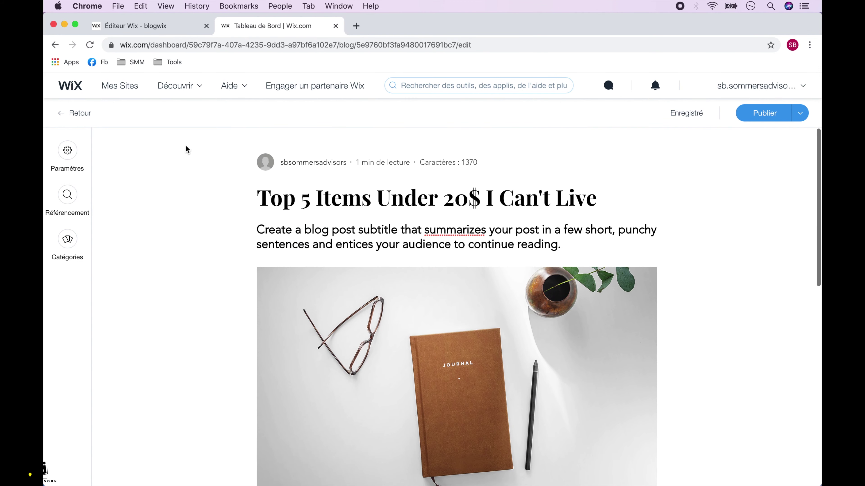
{"action": "left_click", "coordinate": [62, 115]}
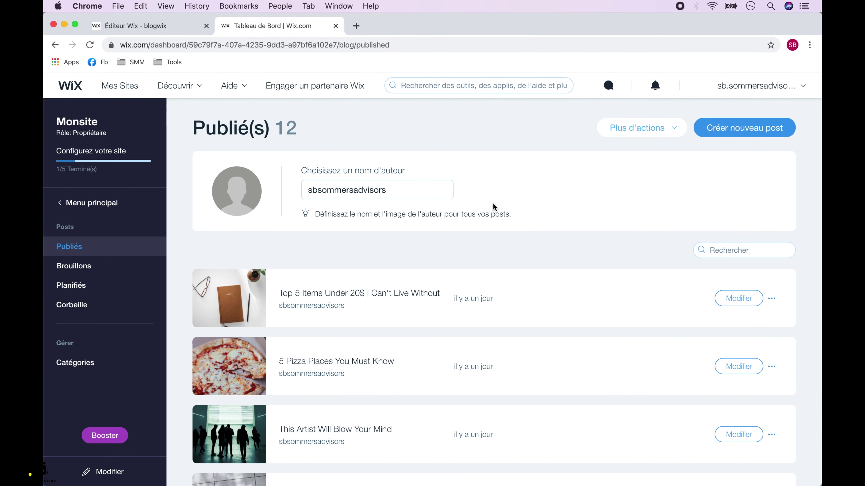
Create a new blog post titled "Article de Blog sur Wix", closing the site editor's browser tab along the way
{"action": "left_click", "coordinate": [739, 131]}
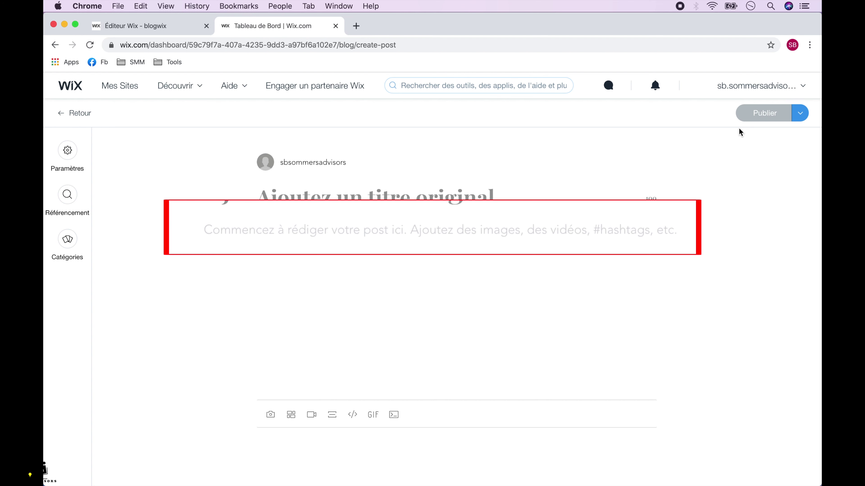
{"action": "left_click", "coordinate": [206, 26]}
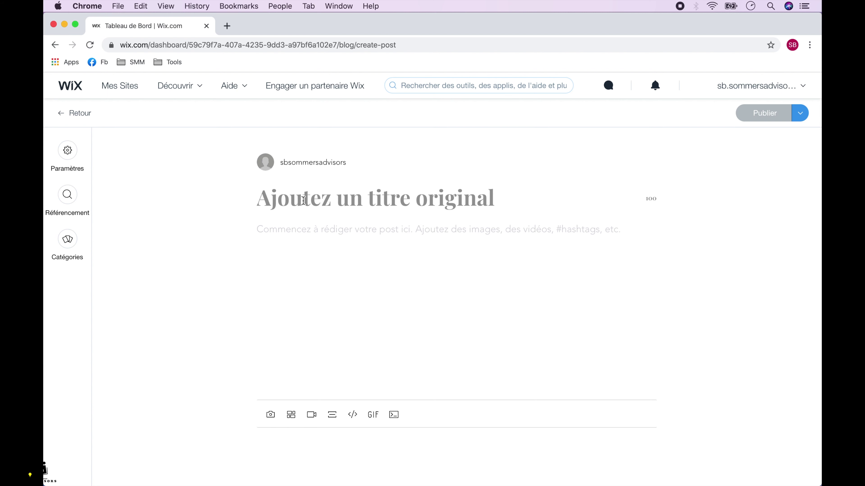
{"action": "type", "text": "Article de Blog sur Wix"}
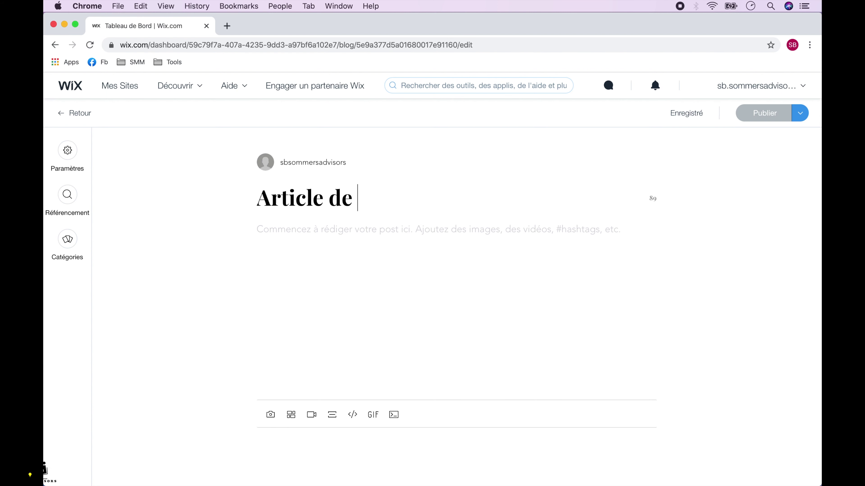
Insert the Wix stock photo of two people sitting on a rock by a mountain lake into the post body
{"action": "left_click", "coordinate": [312, 229]}
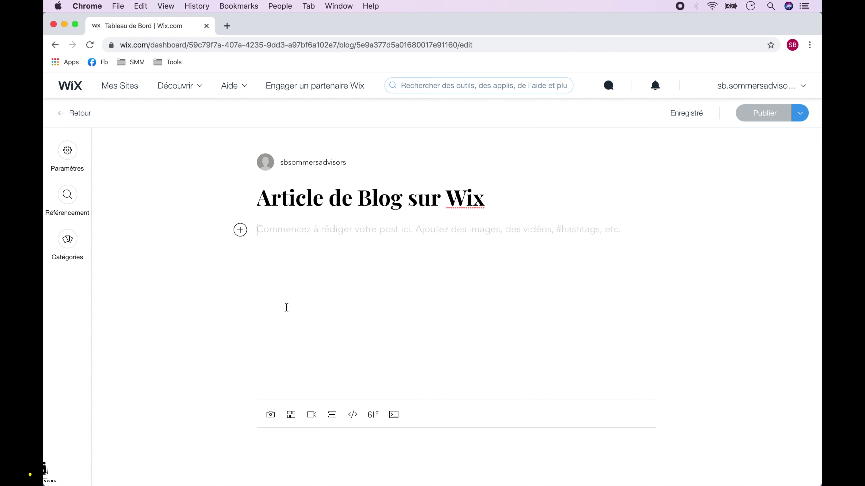
{"action": "left_click", "coordinate": [270, 416]}
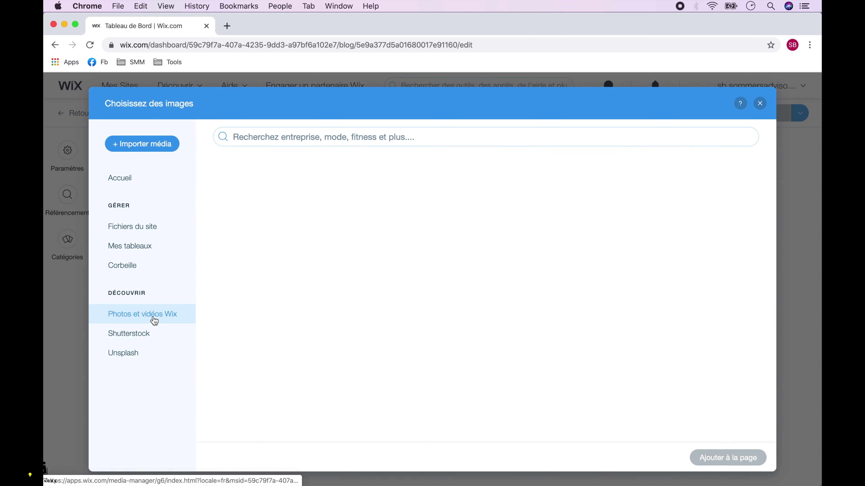
{"action": "left_click", "coordinate": [154, 321]}
{"action": "double_click", "coordinate": [499, 347]}
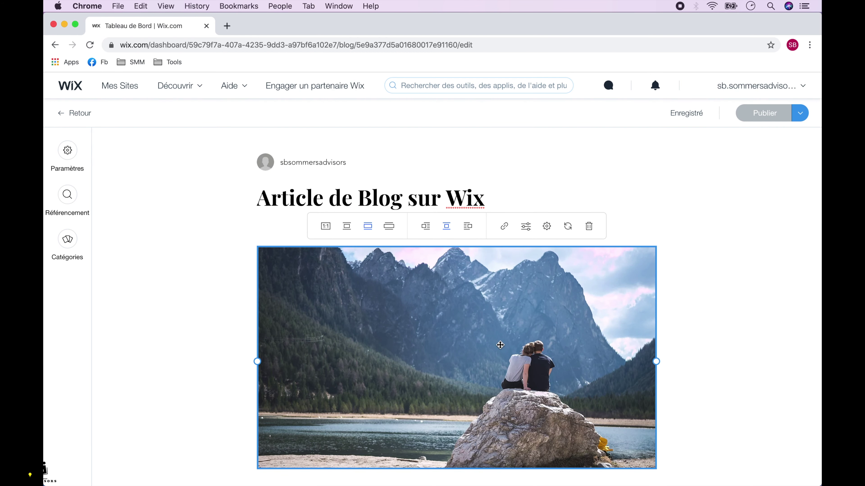
{"action": "left_click_drag", "start_coordinate": [500, 345], "coordinate": [715, 271]}
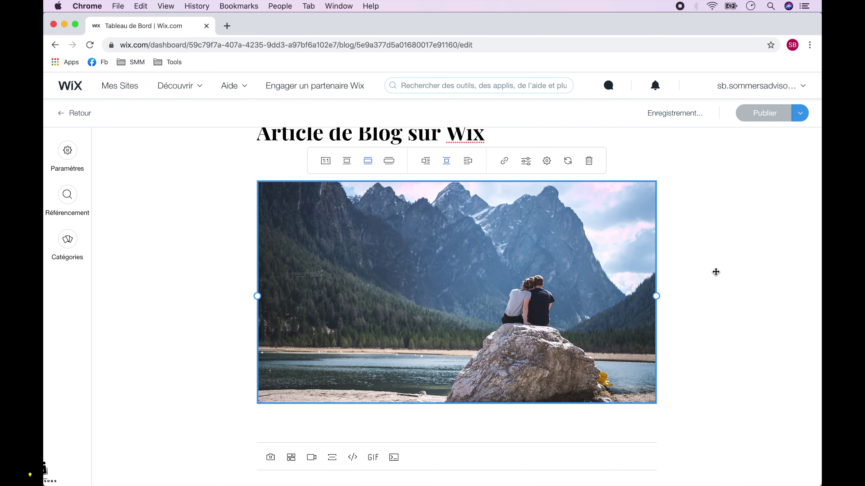
{"action": "scroll", "coordinate": [659, 328], "scroll_direction": "down", "scroll_amount": 1}
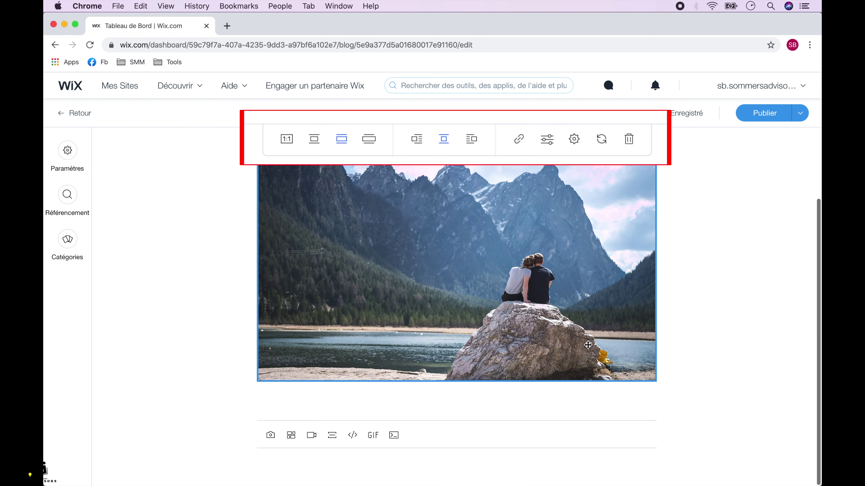
Write "Article de blog qui explique comment utiliser Wix." below the photo
{"action": "left_click", "coordinate": [531, 401]}
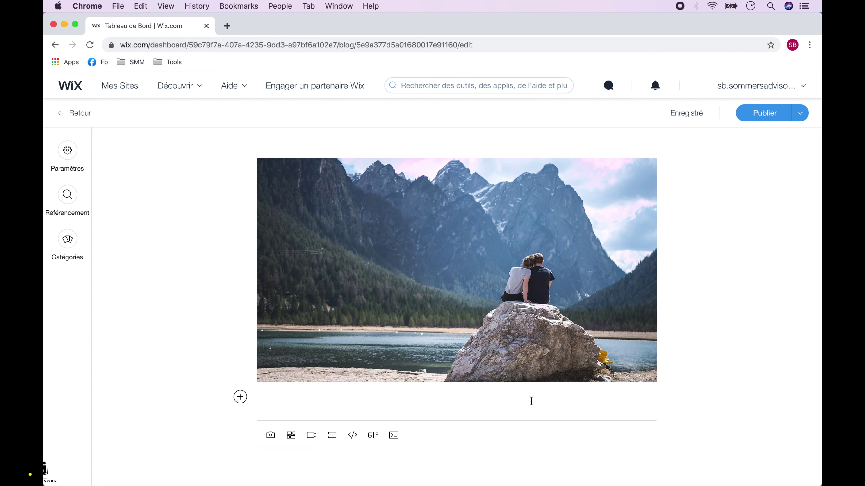
{"action": "scroll", "coordinate": [532, 401], "scroll_direction": "up", "scroll_amount": 2}
{"action": "scroll", "coordinate": [531, 402], "scroll_direction": "down", "scroll_amount": 2}
{"action": "type", "text": "Article de blog qui explique comment utilise"}
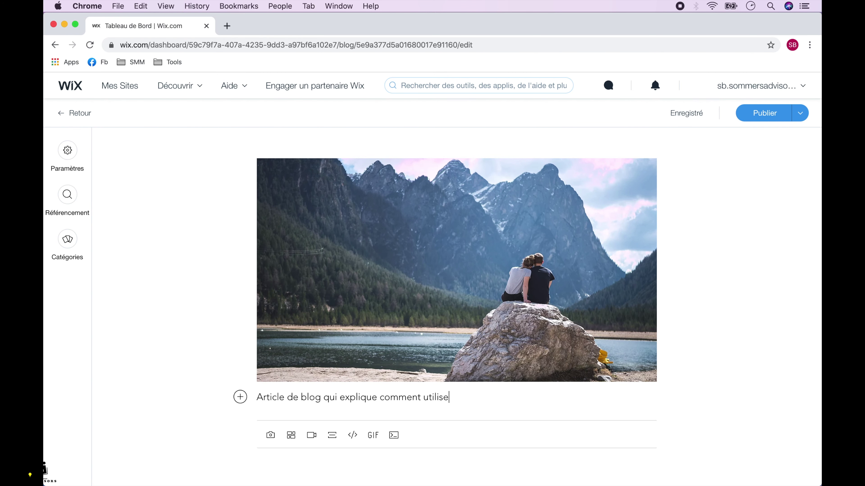
{"action": "type", "text": "r Wix."}
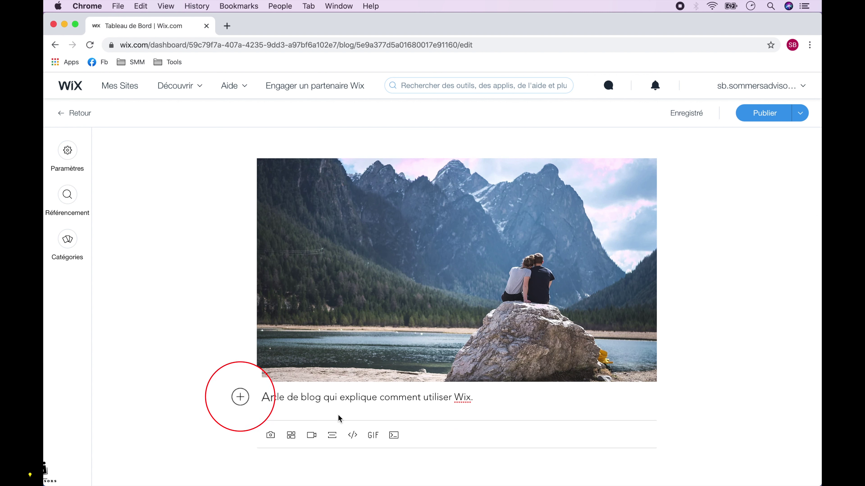
Look at the elements that can be inserted beside the sentence, and add blank lines below it
{"action": "left_click", "coordinate": [238, 404]}
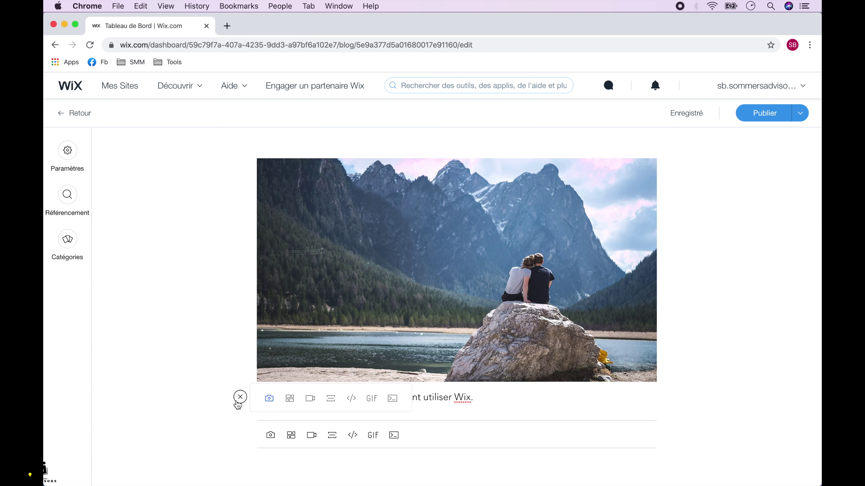
{"action": "left_click", "coordinate": [520, 397]}
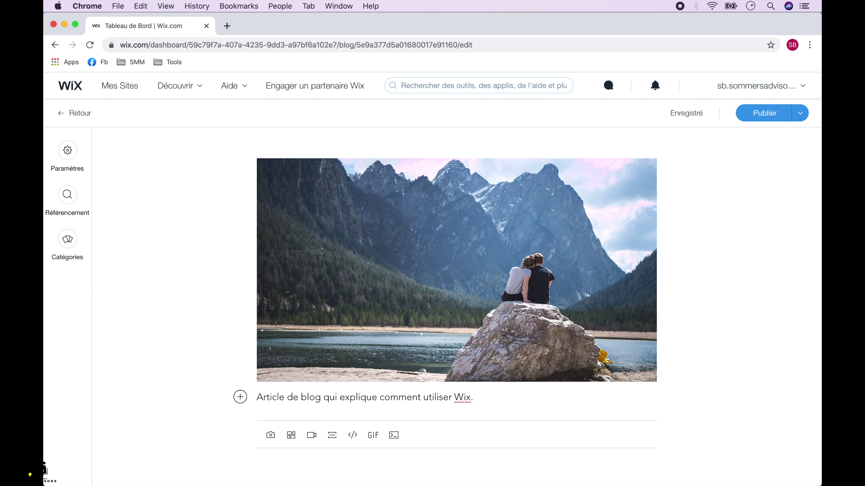
{"action": "key", "text": "Return"}
{"action": "key", "text": "Return"}
{"action": "key", "text": "Return"}
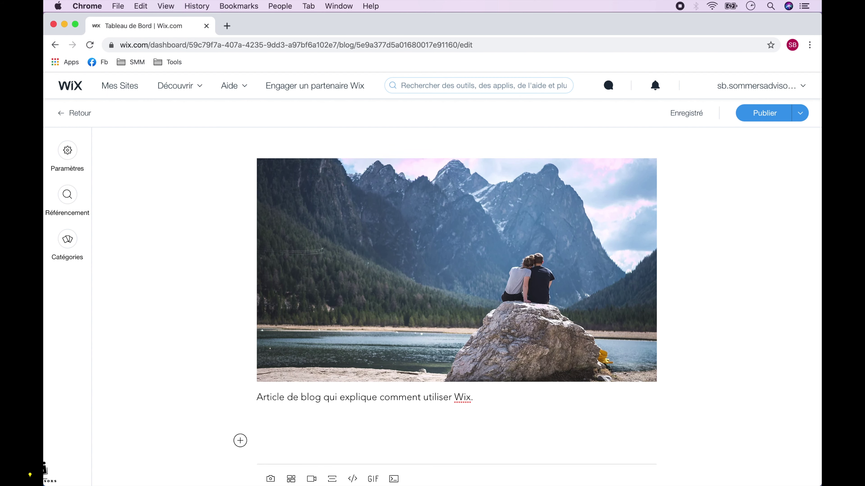
{"action": "scroll", "coordinate": [297, 391], "scroll_direction": "down", "scroll_amount": 2}
{"action": "key", "text": "BackSpace"}
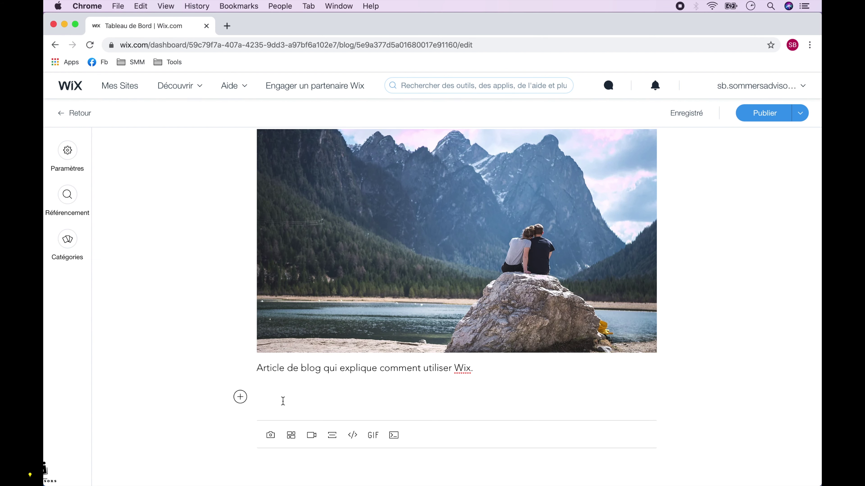
Review the post's general settings, trying the "Définir comme post à l'affiche" option, and look over its SEO settings
{"action": "left_click", "coordinate": [68, 154]}
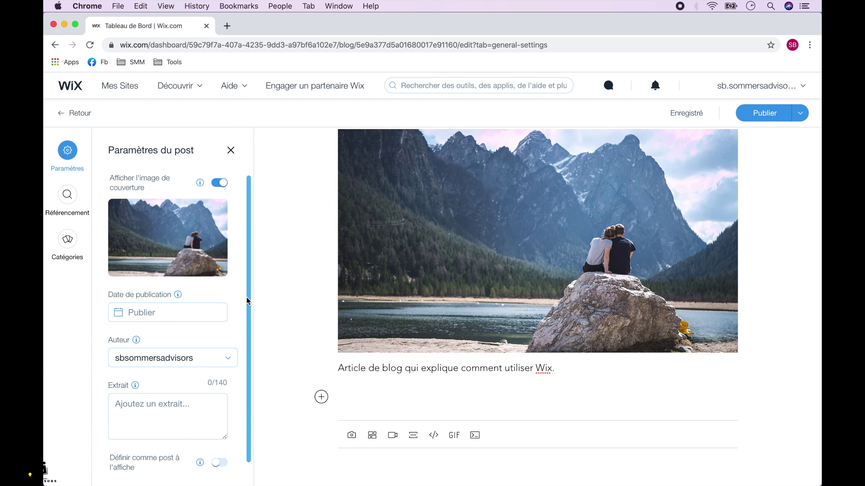
{"action": "scroll", "coordinate": [238, 306], "scroll_direction": "down", "scroll_amount": 1}
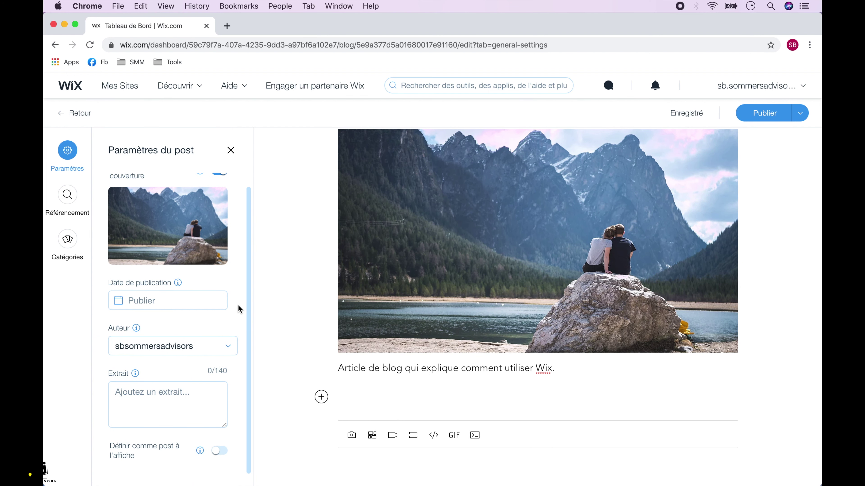
{"action": "mouse_move", "coordinate": [137, 372]}
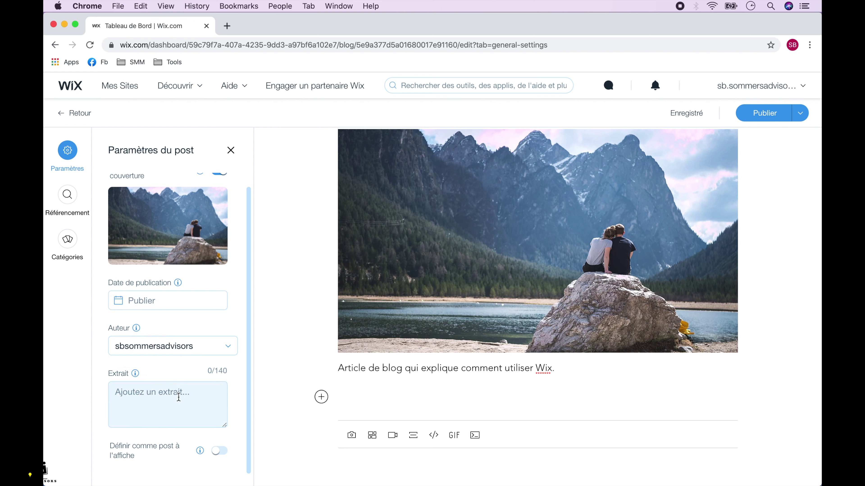
{"action": "left_click", "coordinate": [220, 451]}
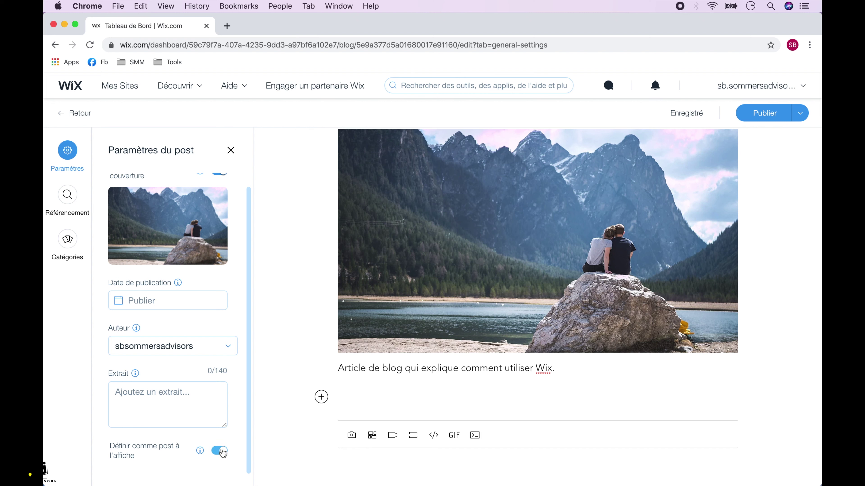
{"action": "left_click", "coordinate": [222, 452]}
{"action": "left_click", "coordinate": [70, 199]}
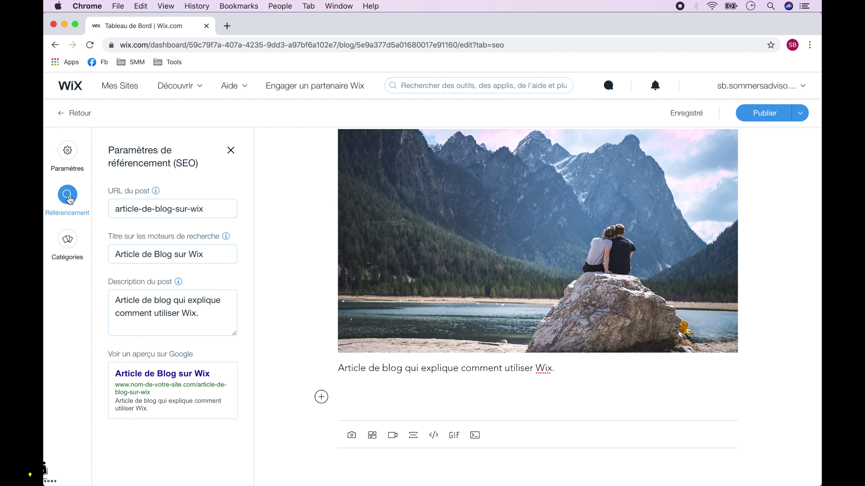
Create a blog category named "Wix" and assign it to the post
{"action": "left_click", "coordinate": [70, 244]}
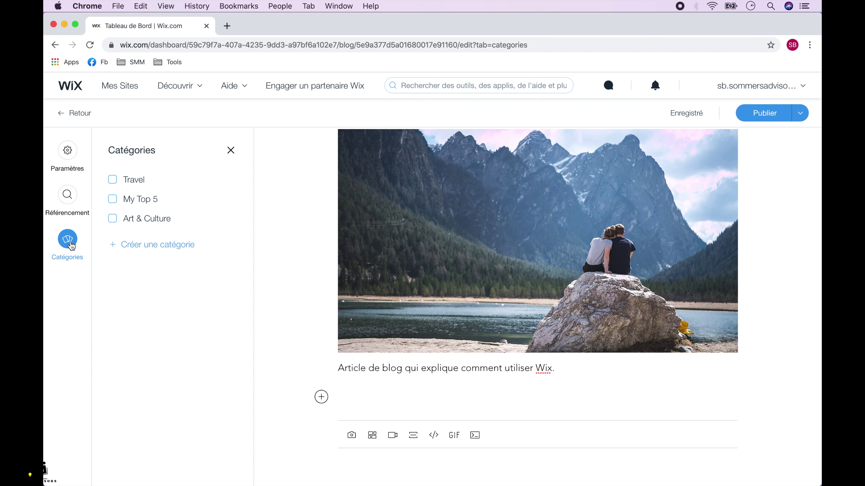
{"action": "left_click", "coordinate": [163, 245]}
{"action": "type", "text": "Wix"}
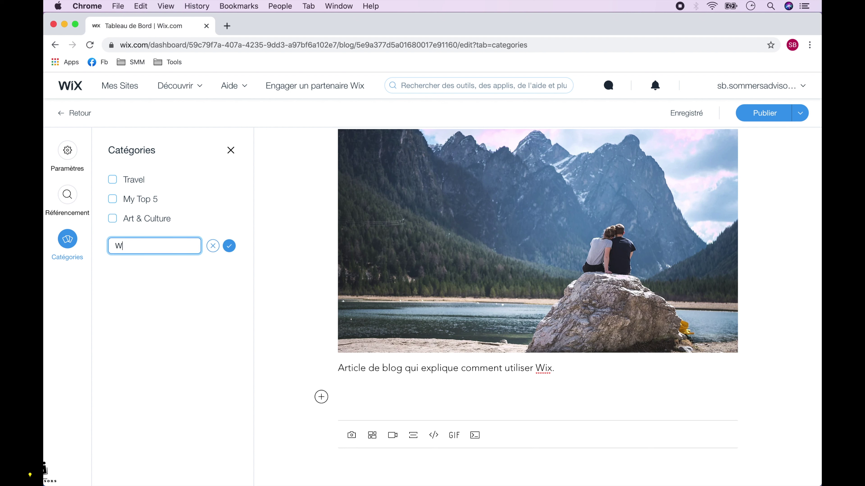
{"action": "left_click", "coordinate": [234, 251]}
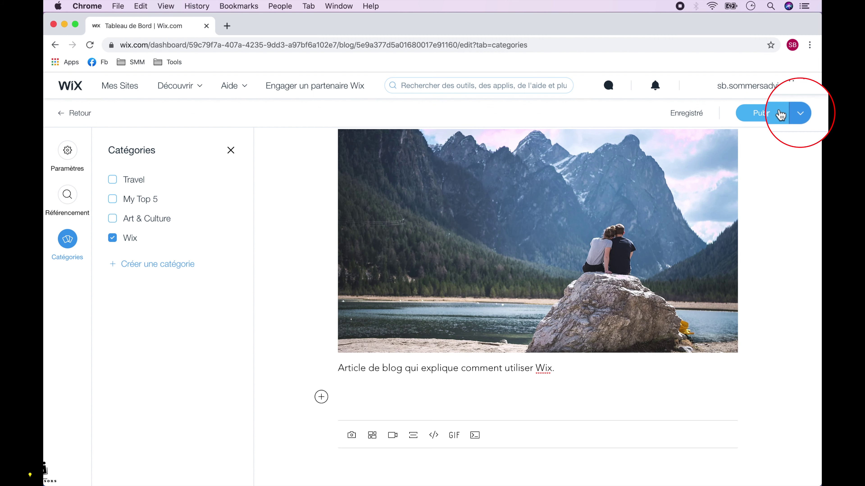
Check the alternative publishing options, publish the post, and return to the site's main dashboard
{"action": "left_click", "coordinate": [801, 115]}
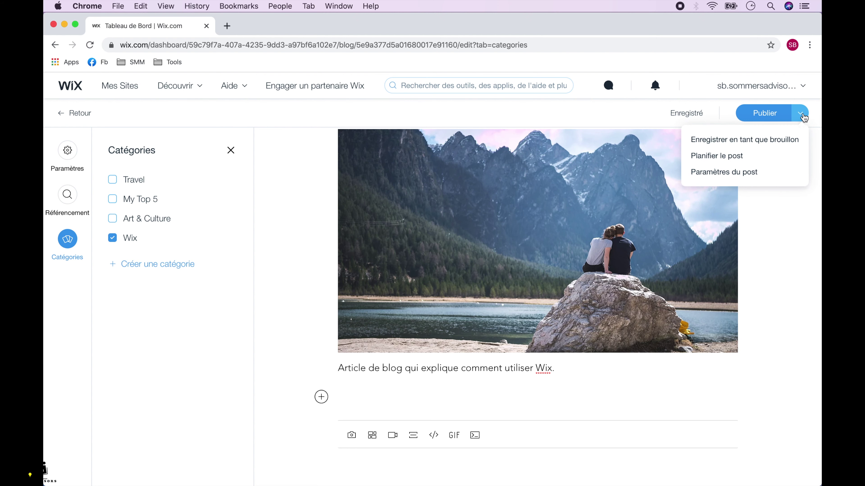
{"action": "left_click", "coordinate": [802, 115]}
{"action": "left_click", "coordinate": [764, 117]}
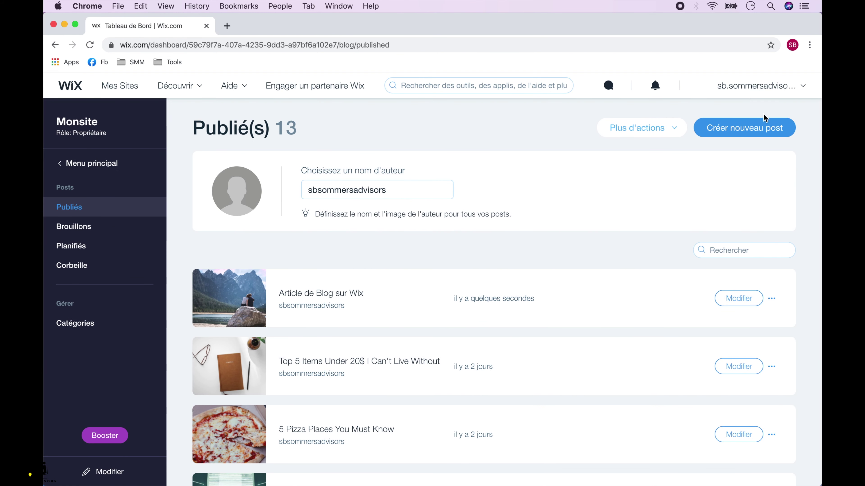
{"action": "left_click", "coordinate": [89, 164]}
{"action": "left_click", "coordinate": [90, 164]}
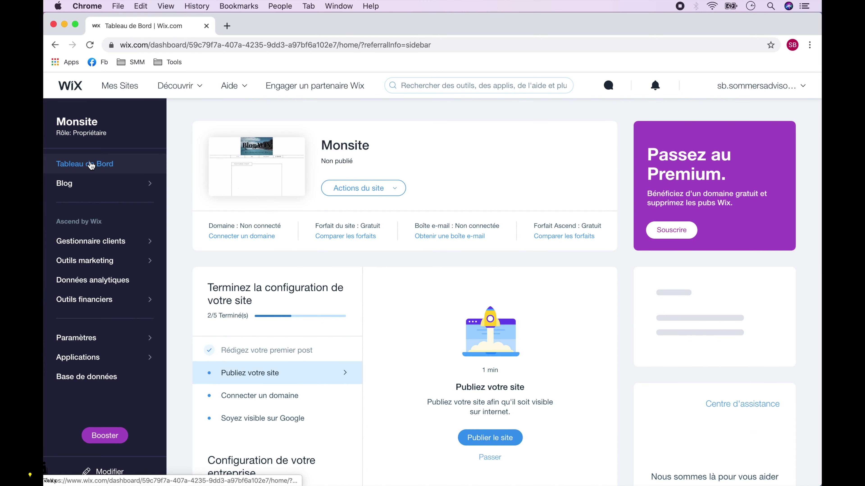
Open Monsite in the website editor and switch it to preview mode
{"action": "left_click", "coordinate": [392, 187]}
{"action": "left_click", "coordinate": [342, 214]}
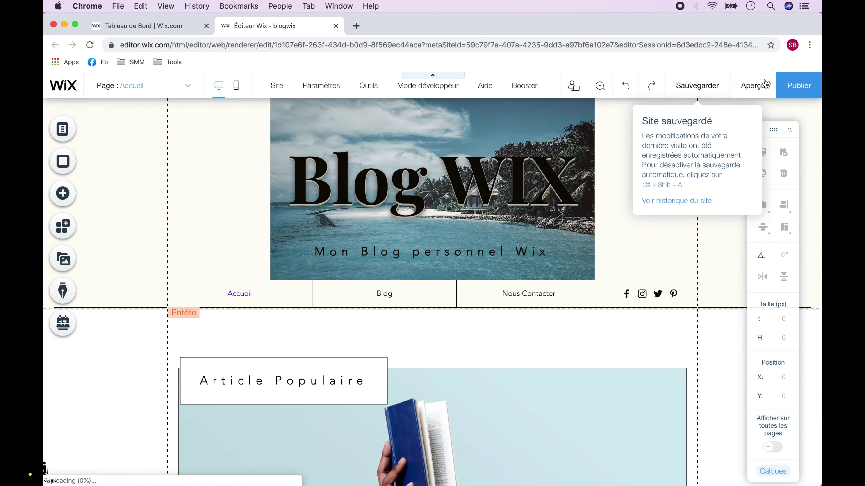
{"action": "left_click", "coordinate": [753, 87]}
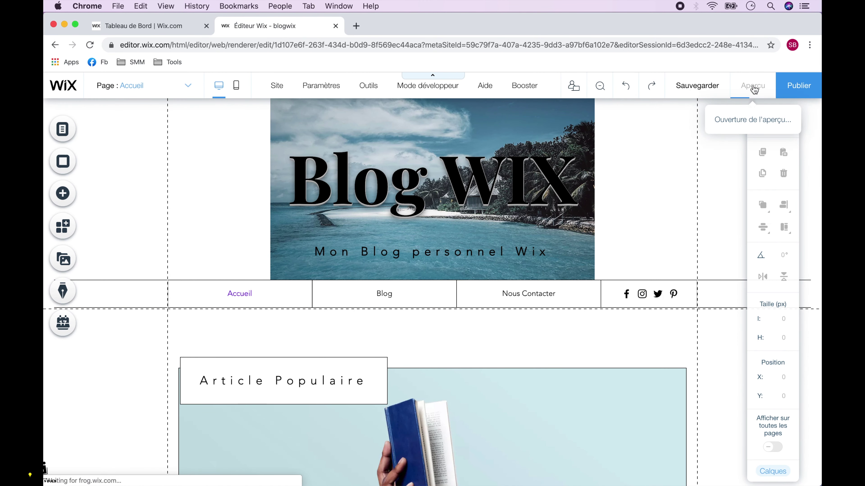
Preview the Blog page, filter its posts by the Wix category, and look over the "Article de Blog sur Wix" post
{"action": "left_click", "coordinate": [387, 321]}
{"action": "scroll", "coordinate": [707, 308], "scroll_direction": "down", "scroll_amount": 6}
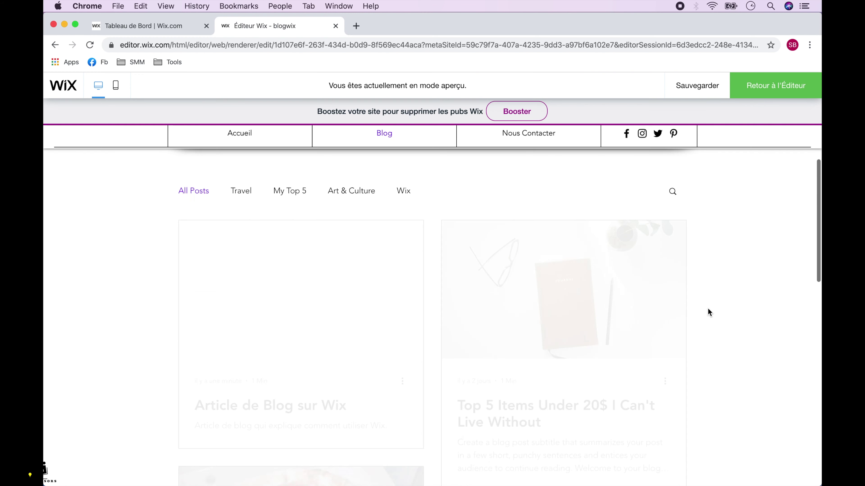
{"action": "left_click", "coordinate": [408, 162]}
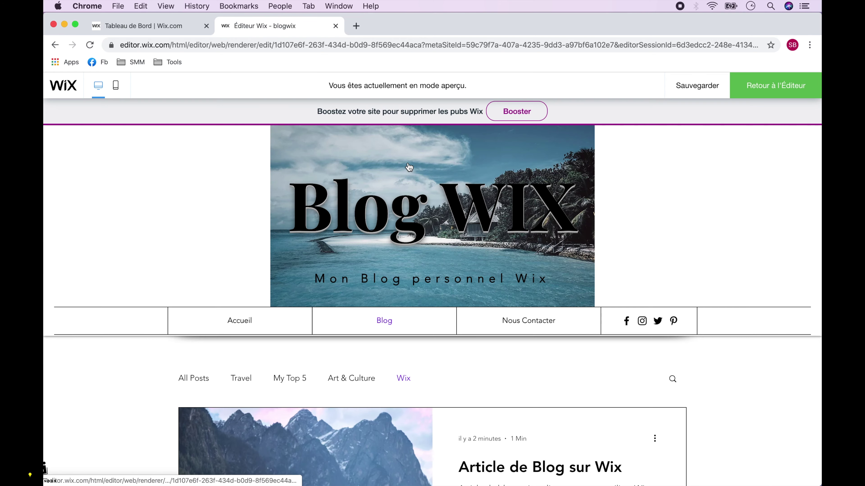
{"action": "scroll", "coordinate": [565, 277], "scroll_direction": "down", "scroll_amount": 4}
{"action": "scroll", "coordinate": [612, 289], "scroll_direction": "down", "scroll_amount": 3}
{"action": "left_click", "coordinate": [679, 317]}
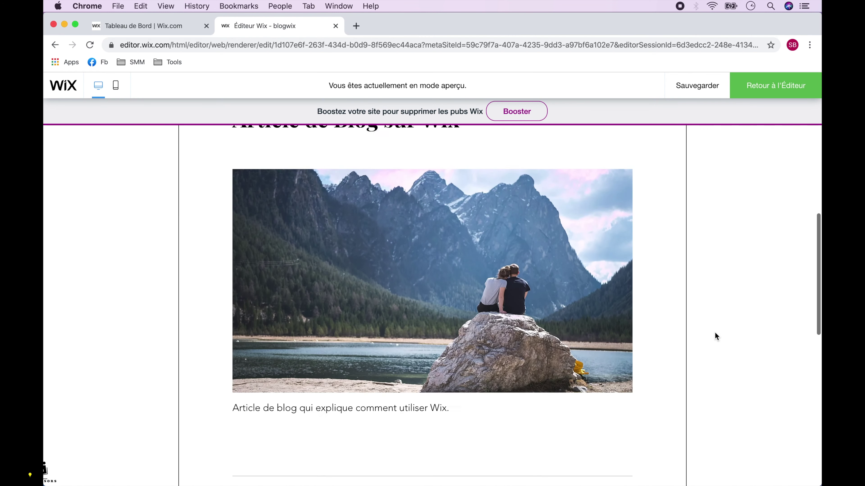
{"action": "scroll", "coordinate": [716, 336], "scroll_direction": "down", "scroll_amount": 5}
{"action": "scroll", "coordinate": [715, 333], "scroll_direction": "up", "scroll_amount": 6}
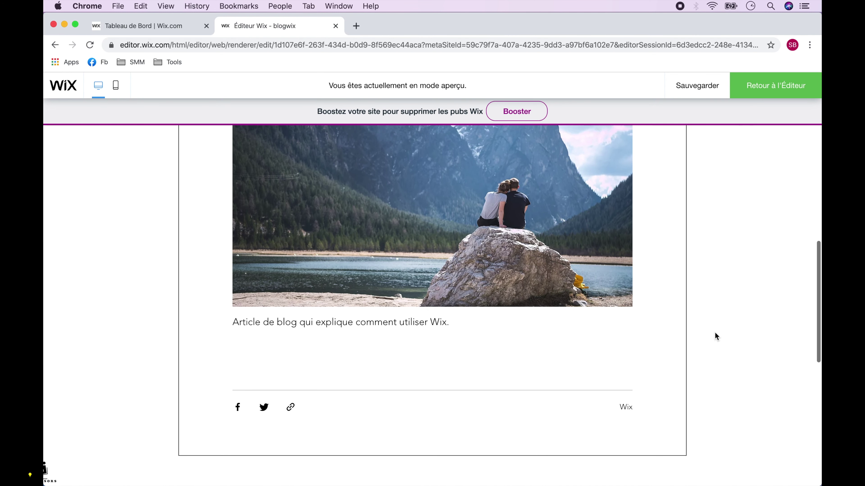
{"action": "scroll", "coordinate": [714, 332], "scroll_direction": "up", "scroll_amount": 5}
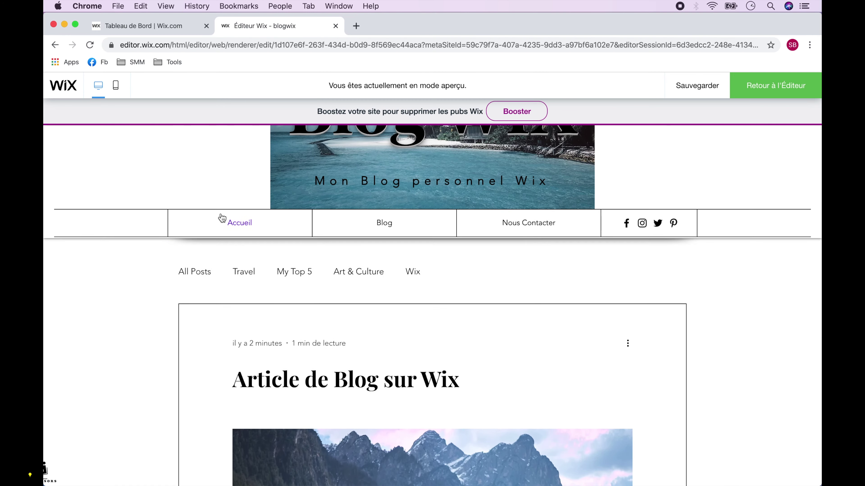
Return from the preview to the editor, save the site, and close the dashboard's browser tab
{"action": "left_click", "coordinate": [770, 90]}
{"action": "left_click", "coordinate": [697, 88]}
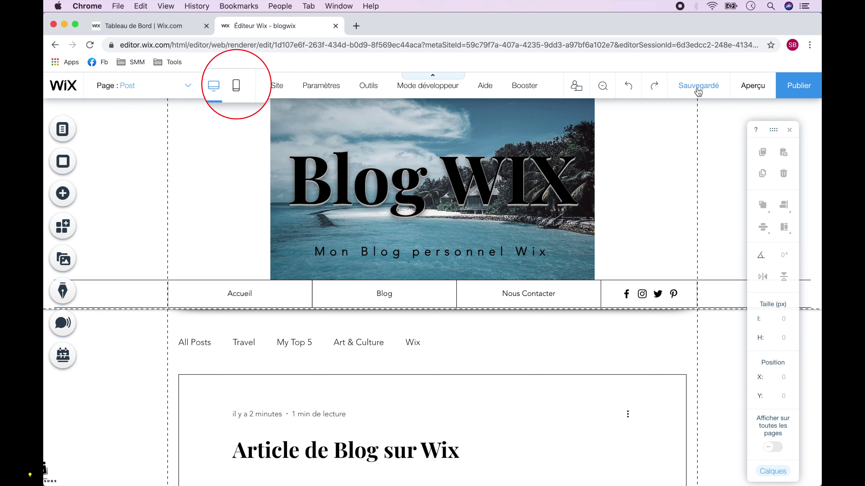
{"action": "left_click", "coordinate": [206, 26]}
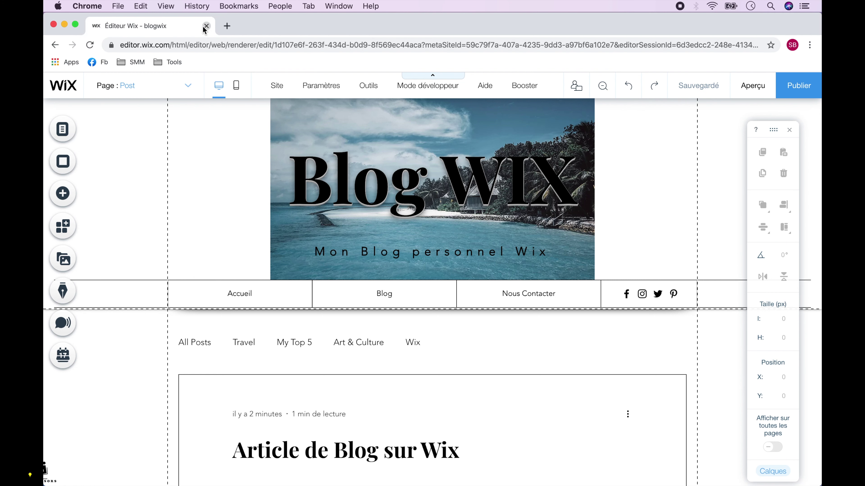
Start the mobile site setup, try the header scrolling styles, and settle on "Défiler avec la page"
{"action": "left_click", "coordinate": [237, 90]}
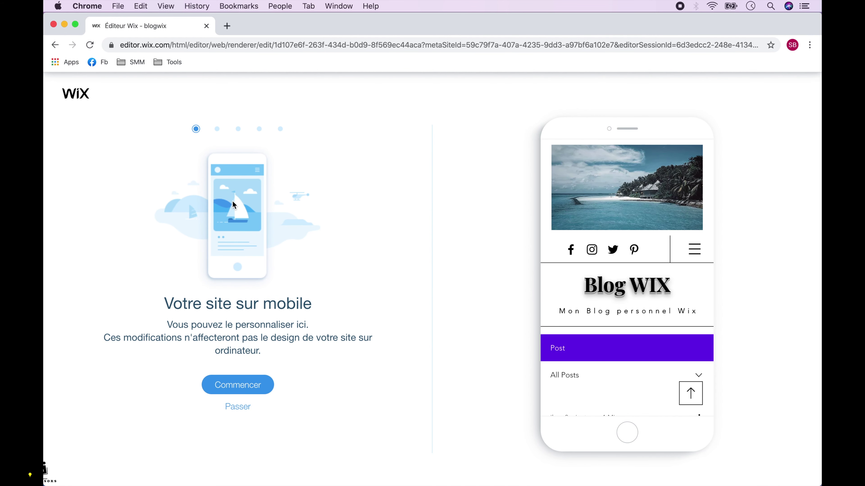
{"action": "left_click", "coordinate": [240, 386]}
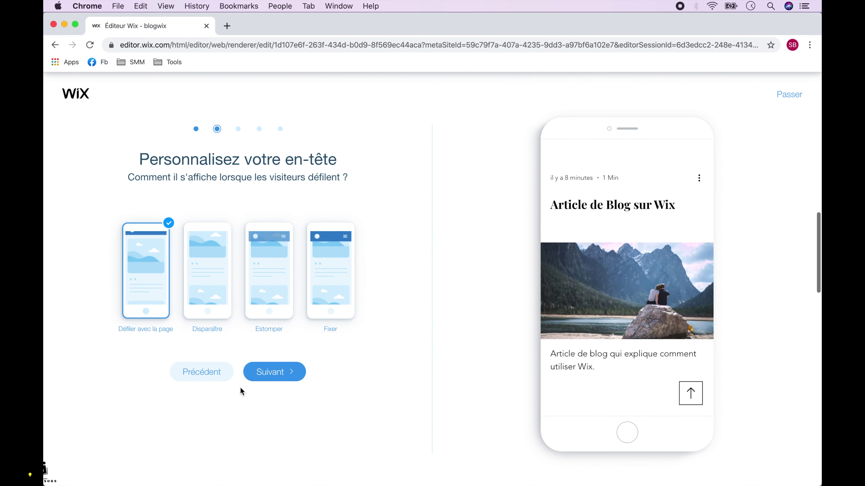
{"action": "left_click", "coordinate": [207, 287]}
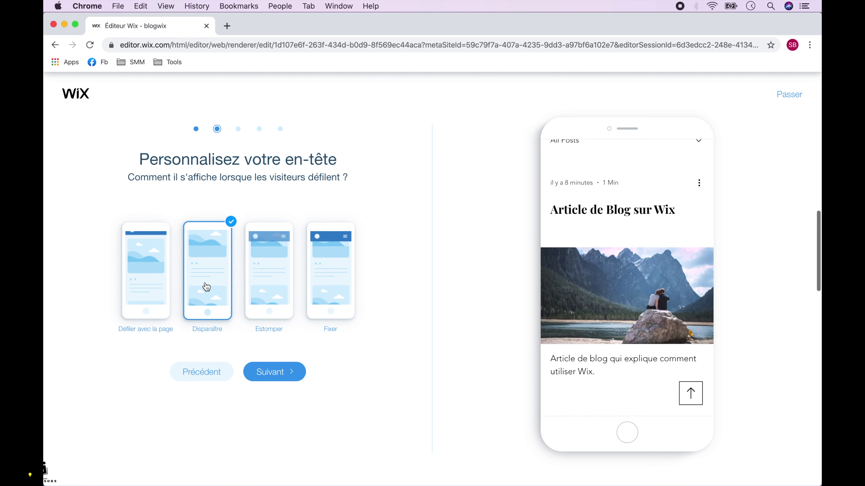
{"action": "left_click", "coordinate": [270, 280]}
{"action": "left_click", "coordinate": [322, 286]}
{"action": "left_click", "coordinate": [150, 286]}
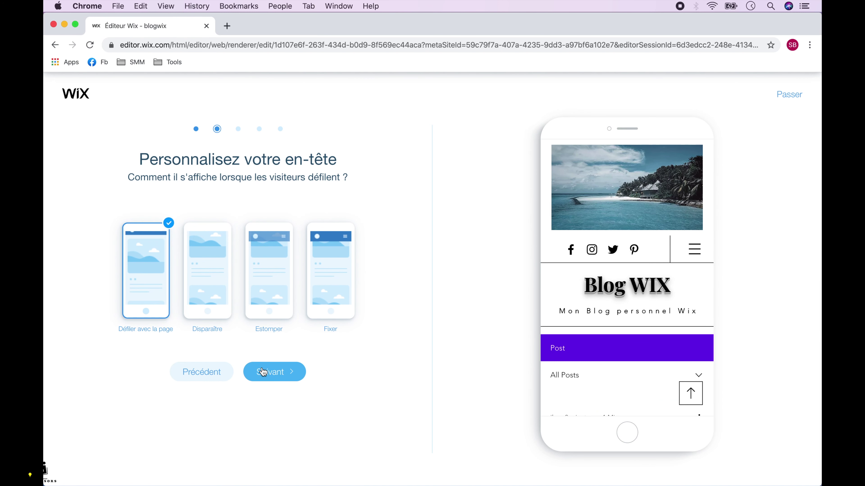
{"action": "left_click", "coordinate": [272, 373]}
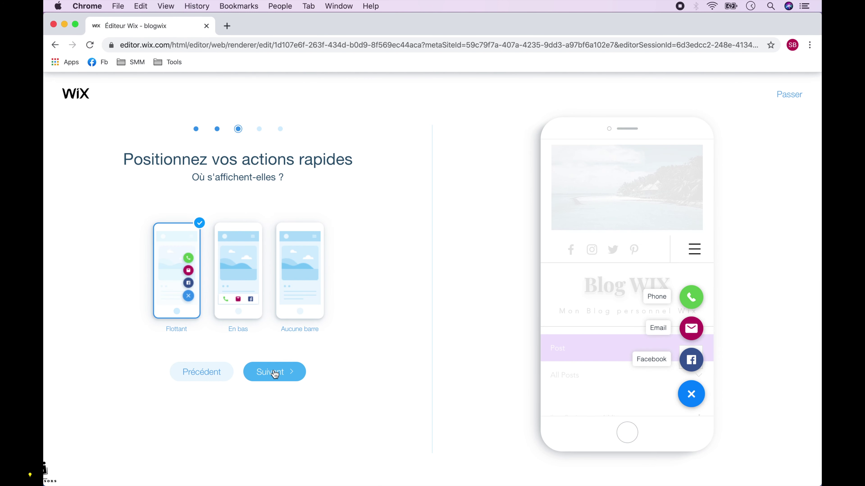
Finish the mobile setup with "Aucune barre" for the quick actions and "Oui" for the Haut de Page button
{"action": "left_click", "coordinate": [257, 293]}
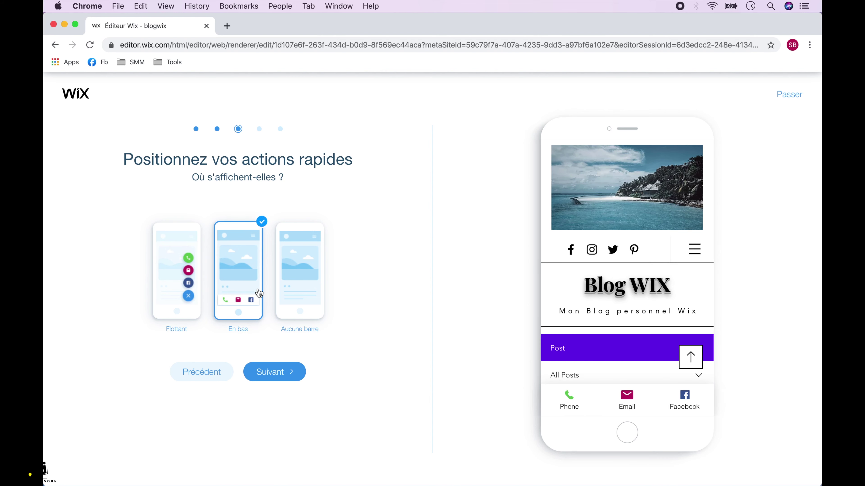
{"action": "left_click", "coordinate": [300, 279]}
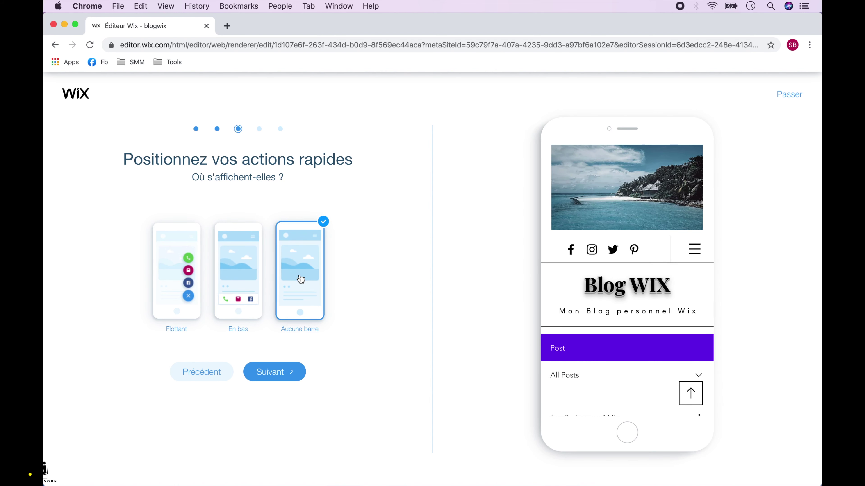
{"action": "left_click", "coordinate": [277, 378]}
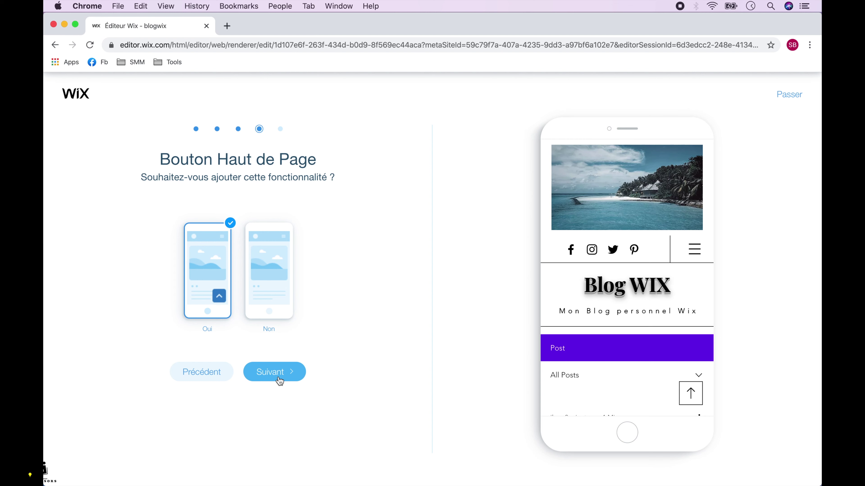
{"action": "left_click", "coordinate": [279, 380]}
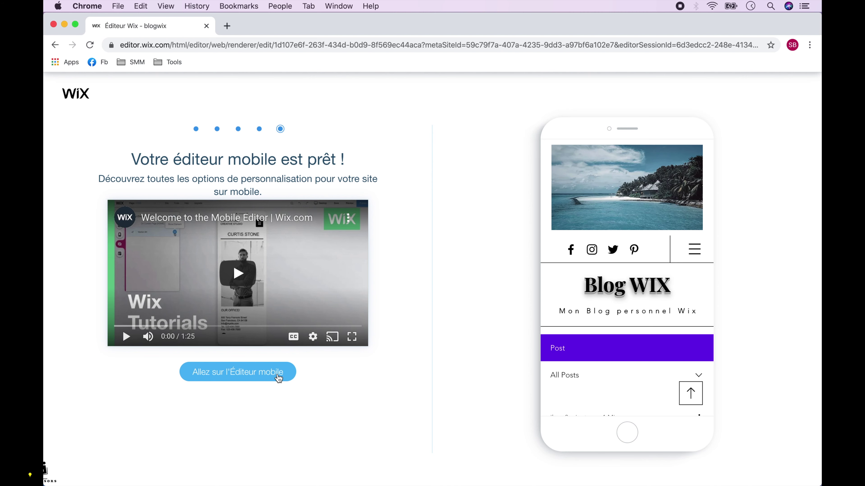
{"action": "left_click", "coordinate": [236, 372]}
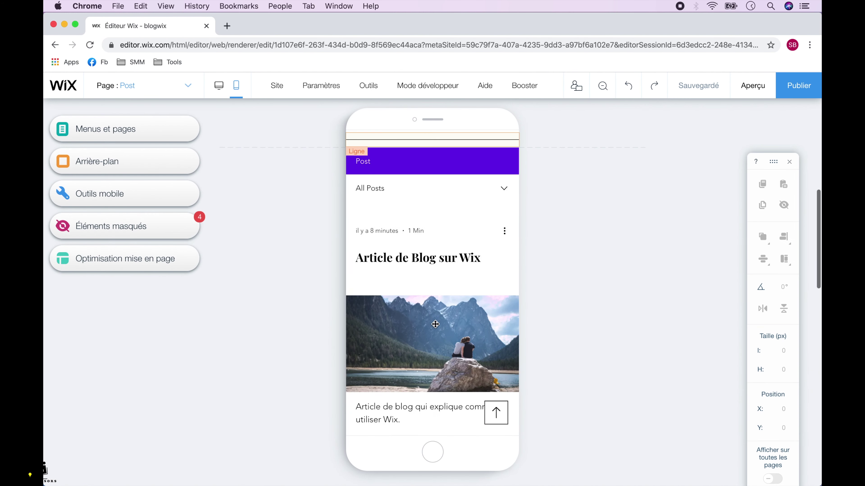
Select the post element in the mobile editor, look through the site's pages, and open the Blog page
{"action": "left_click", "coordinate": [404, 335]}
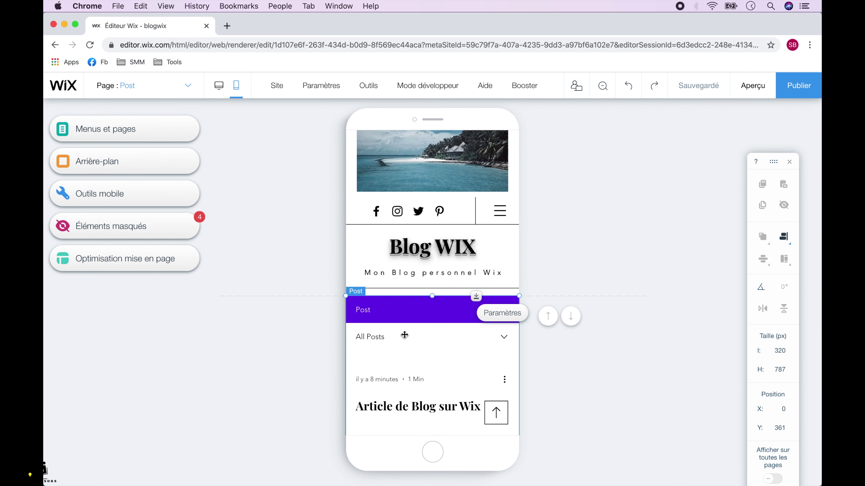
{"action": "left_click", "coordinate": [129, 129]}
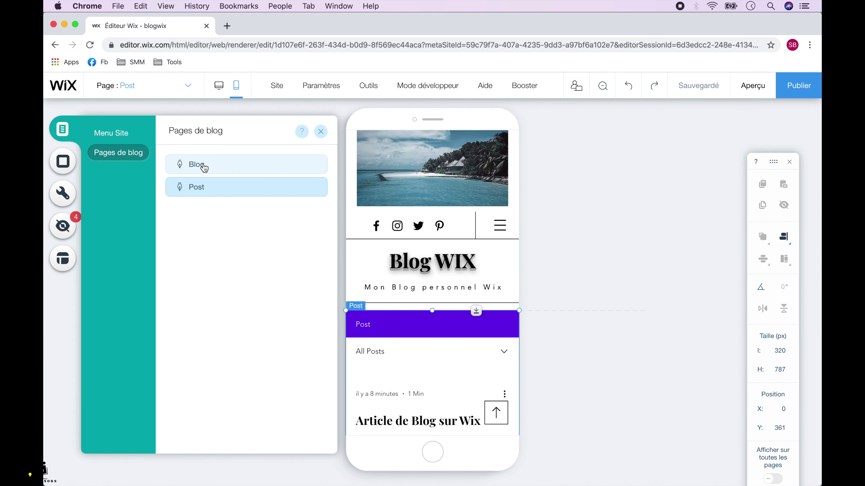
{"action": "left_click", "coordinate": [203, 165]}
{"action": "left_click", "coordinate": [196, 187]}
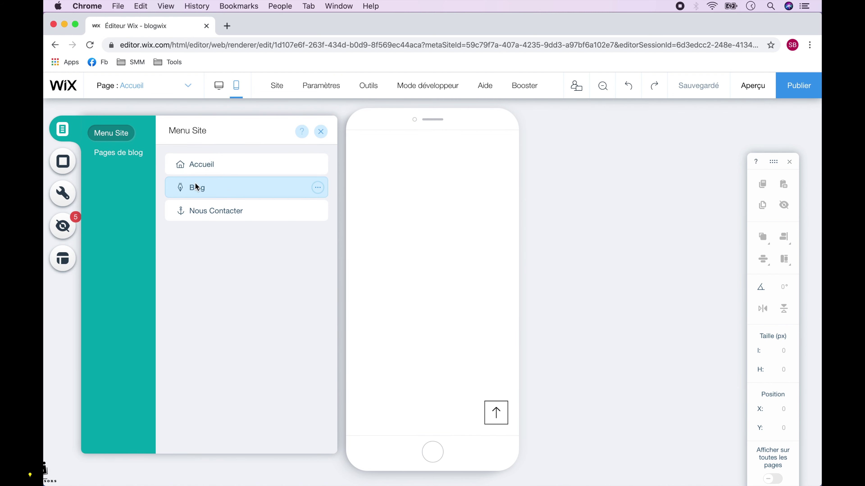
Preview the mobile Blog page, filter its posts by "My Top 5", and return to the editor
{"action": "left_click", "coordinate": [753, 86]}
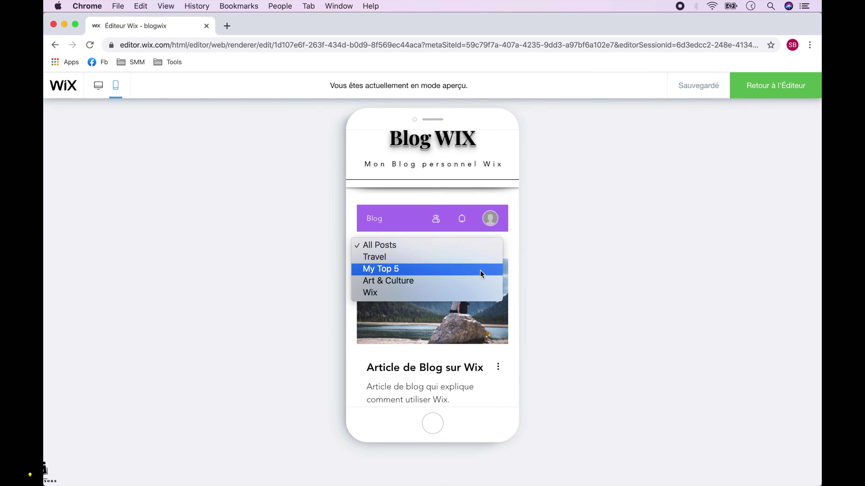
{"action": "left_click", "coordinate": [479, 292]}
{"action": "scroll", "coordinate": [473, 293], "scroll_direction": "down", "scroll_amount": 3}
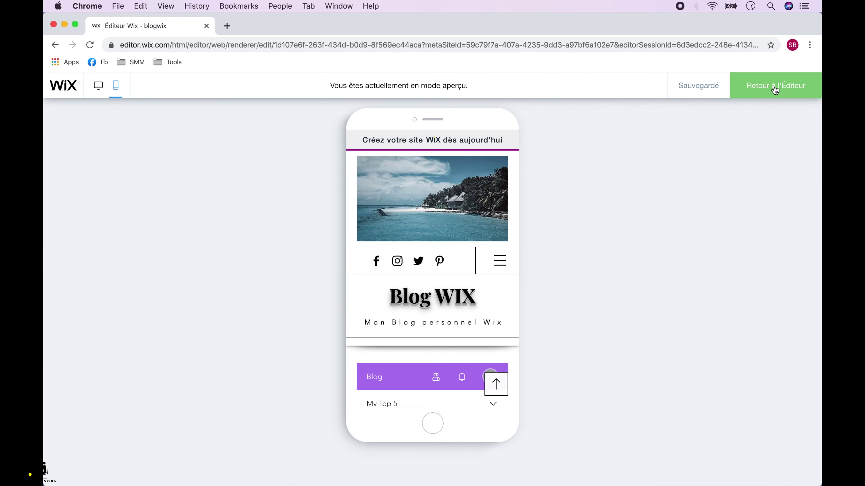
{"action": "left_click", "coordinate": [774, 90]}
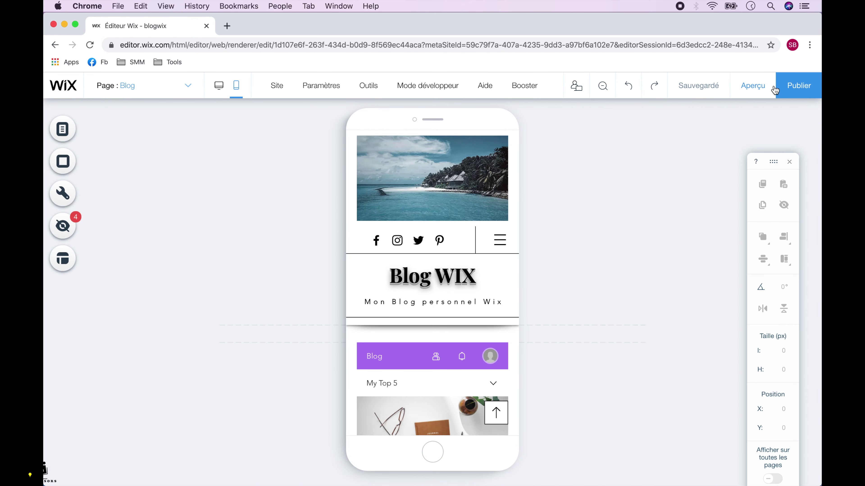
Switch the editor back to the desktop version, then save and publish the site
{"action": "left_click", "coordinate": [219, 90]}
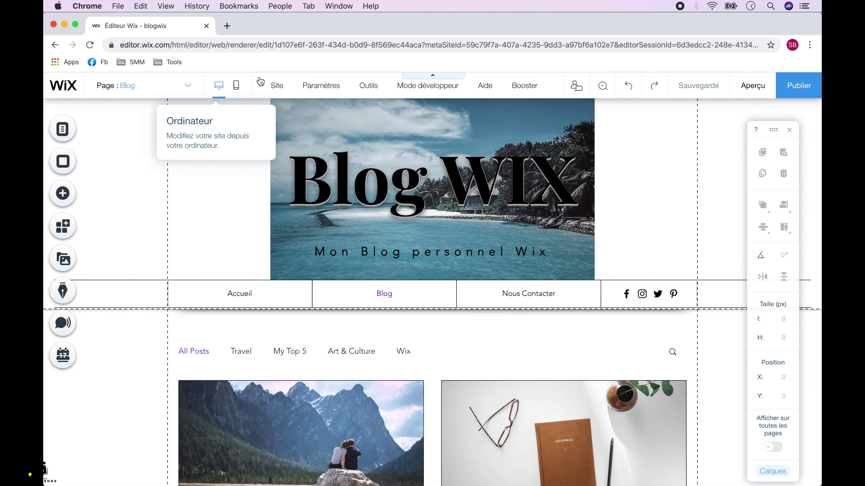
{"action": "left_click", "coordinate": [699, 88]}
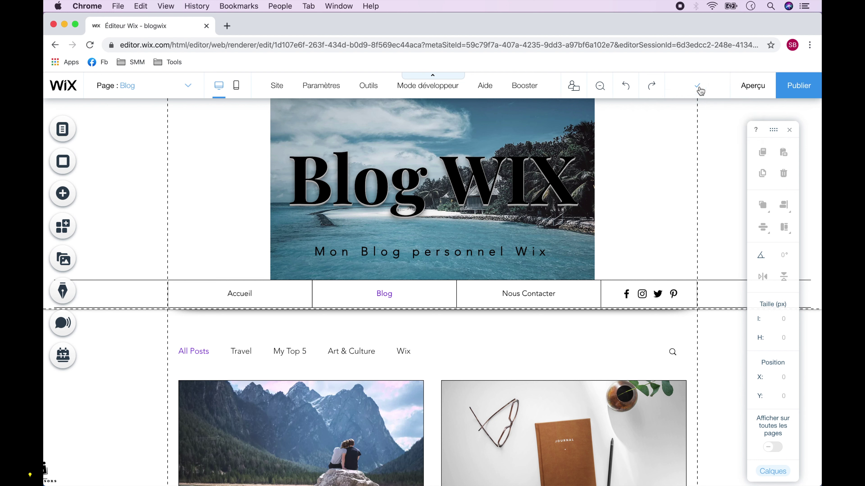
{"action": "left_click", "coordinate": [804, 87]}
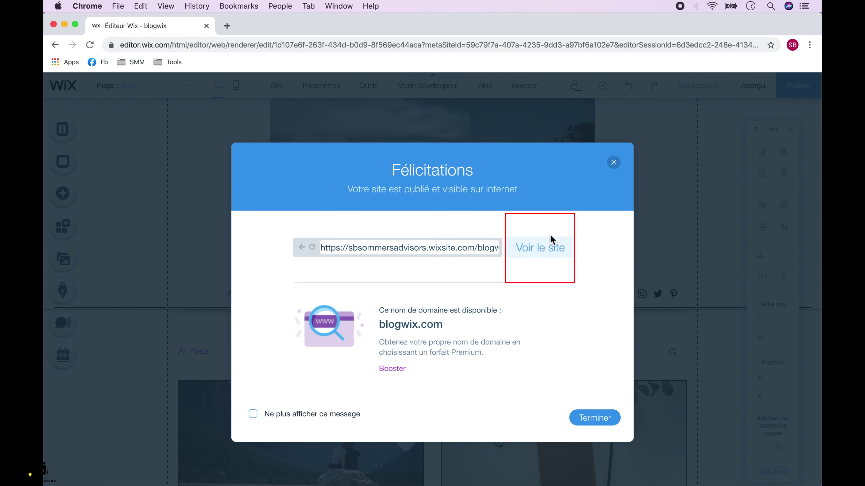
View the published site, look over its home and Blog pages, and close its browser tab
{"action": "left_click", "coordinate": [542, 247]}
{"action": "scroll", "coordinate": [542, 246], "scroll_direction": "down", "scroll_amount": 20}
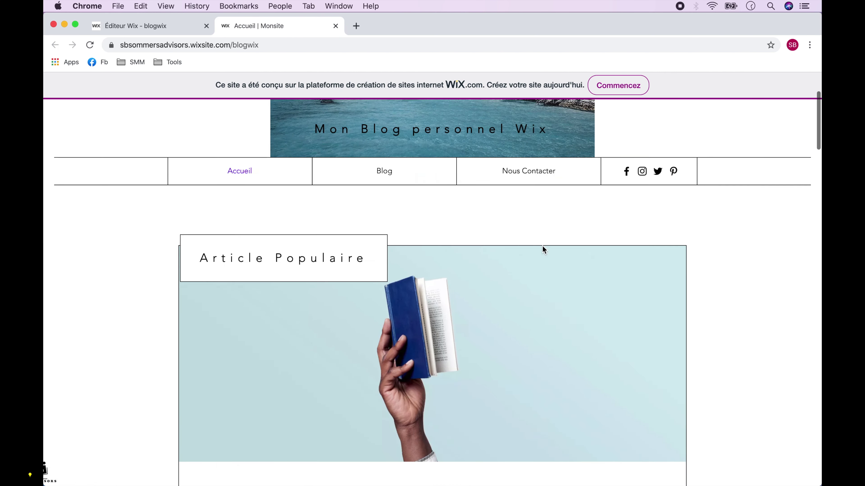
{"action": "scroll", "coordinate": [542, 246], "scroll_direction": "up", "scroll_amount": 20}
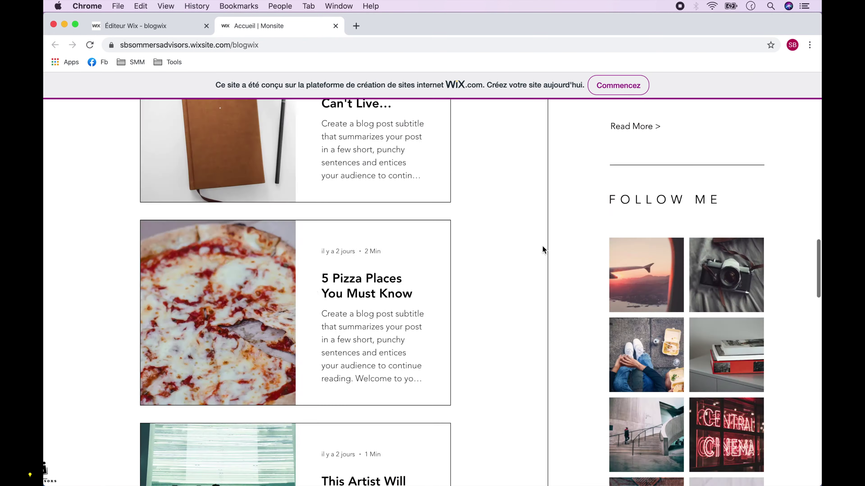
{"action": "left_click", "coordinate": [363, 294]}
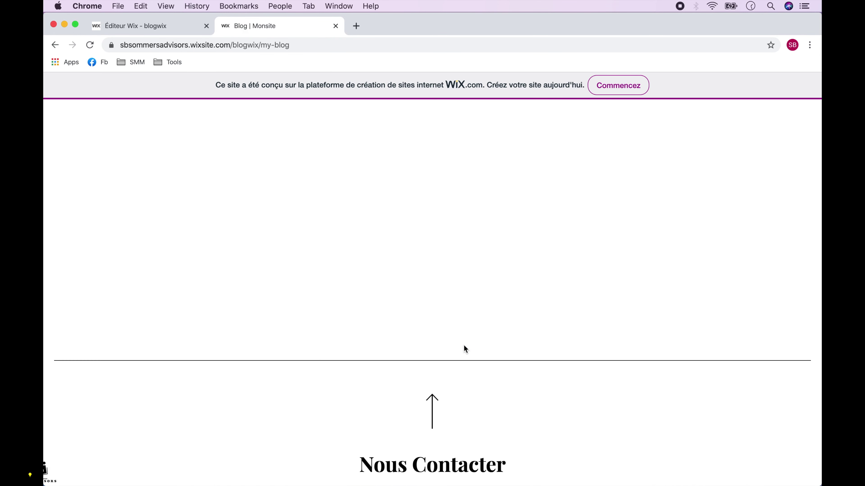
{"action": "key", "text": "super+bracketleft"}
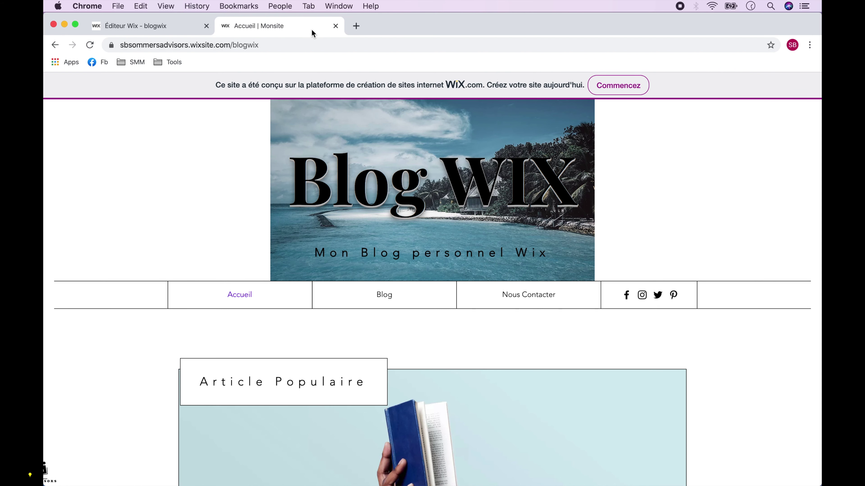
{"action": "left_click", "coordinate": [336, 26]}
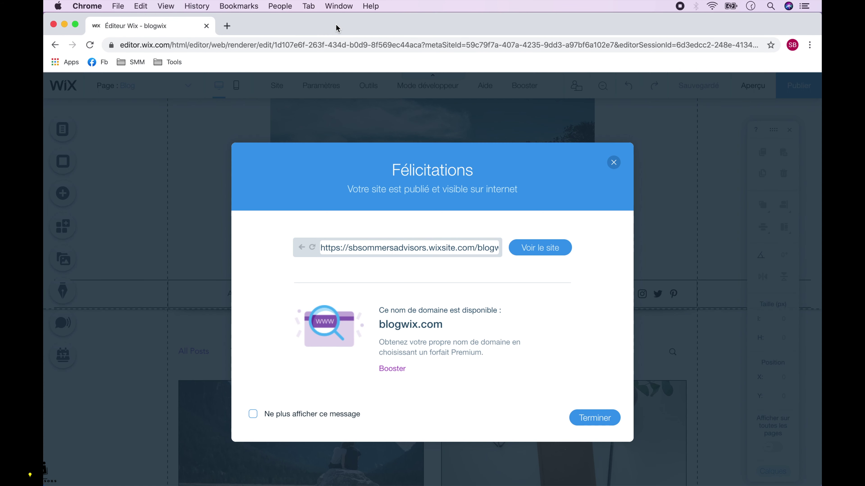
Dismiss the publication confirmation, open the site's dashboard, and close the editor's browser tab
{"action": "left_click", "coordinate": [595, 422]}
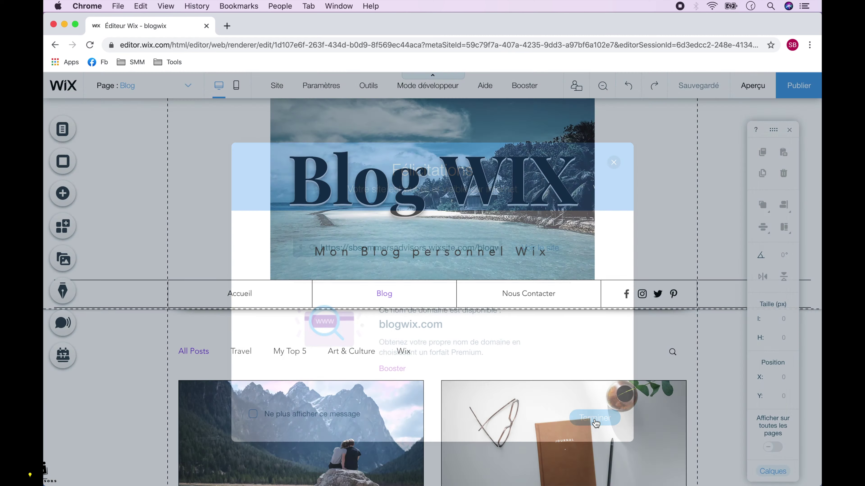
{"action": "mouse_move", "coordinate": [323, 85]}
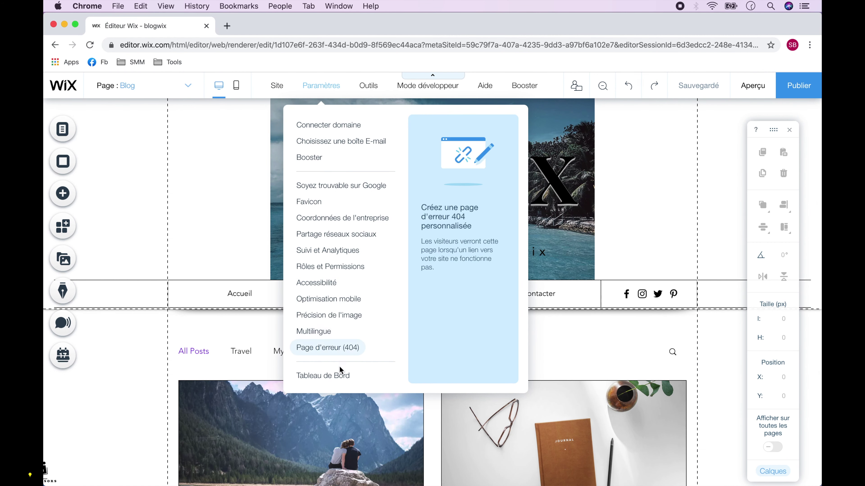
{"action": "left_click", "coordinate": [338, 375]}
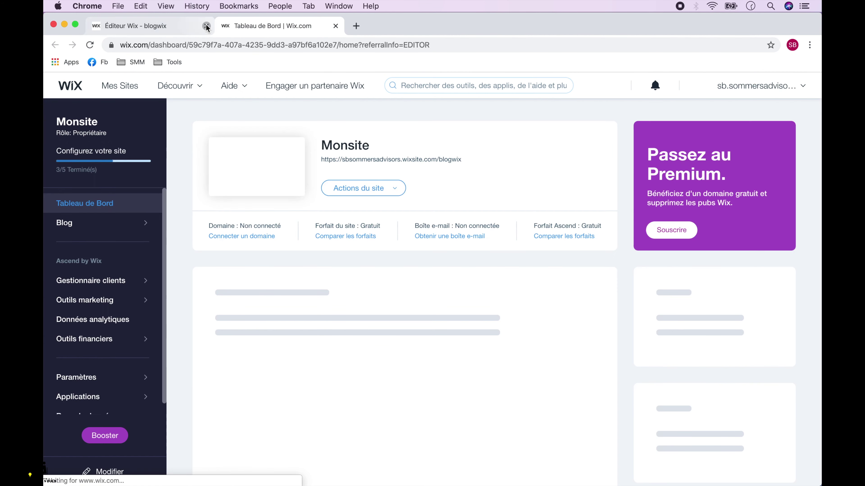
{"action": "left_click", "coordinate": [206, 26]}
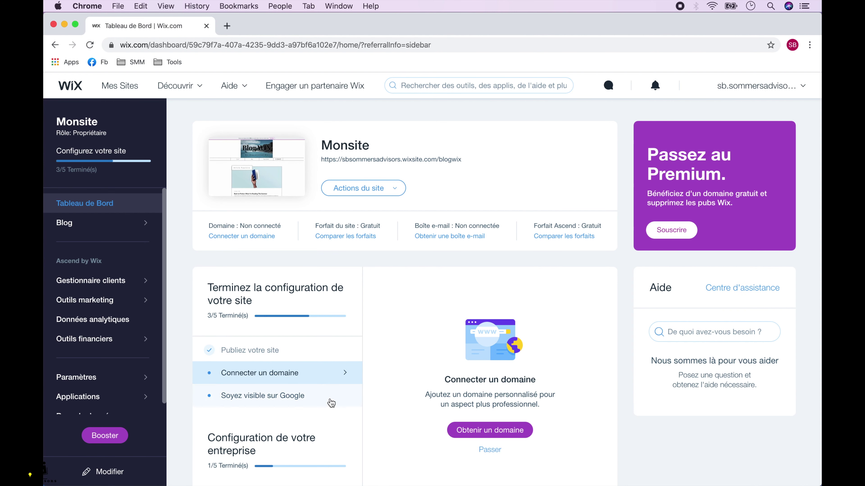
Start getting a domain from the site setup checklist, choose to buy a new one, and check the availability of blogwix.com
{"action": "scroll", "coordinate": [378, 406], "scroll_direction": "down", "scroll_amount": 2}
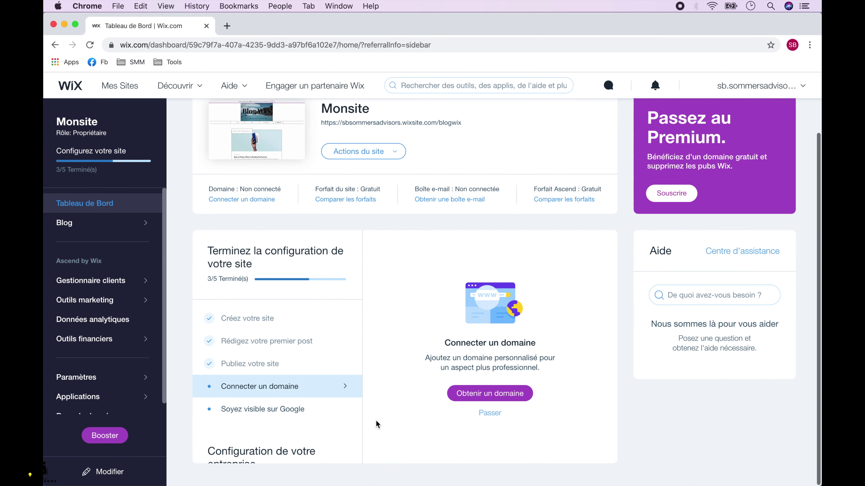
{"action": "left_click", "coordinate": [491, 398]}
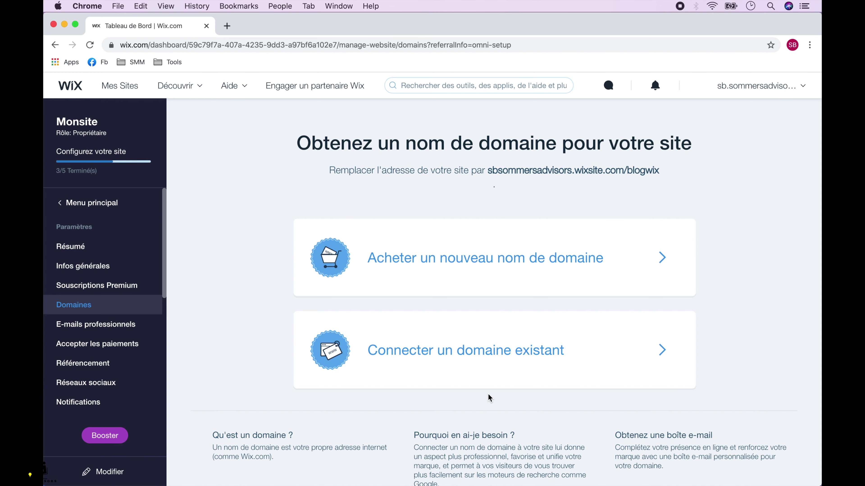
{"action": "left_click", "coordinate": [652, 264]}
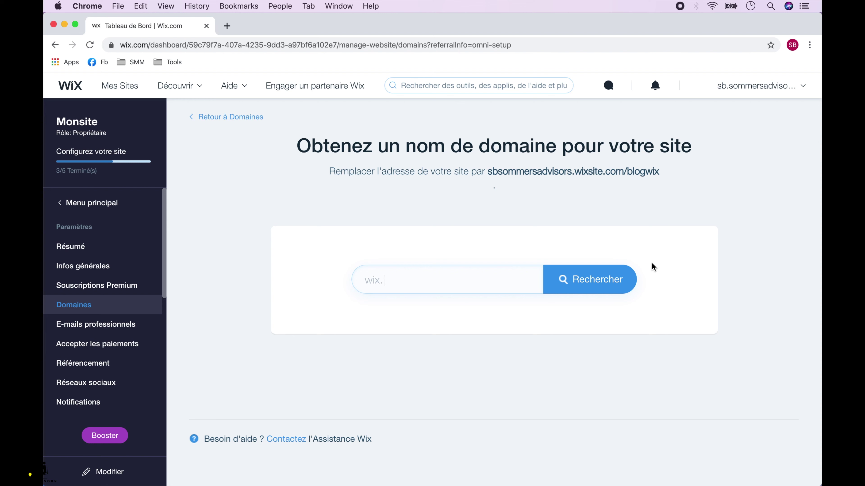
{"action": "left_click", "coordinate": [477, 285]}
{"action": "type", "text": "blogwix.com"}
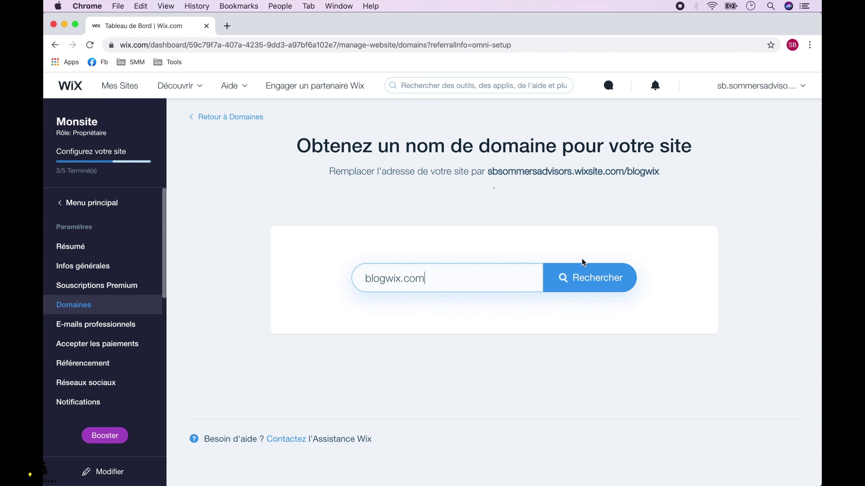
{"action": "left_click", "coordinate": [605, 278]}
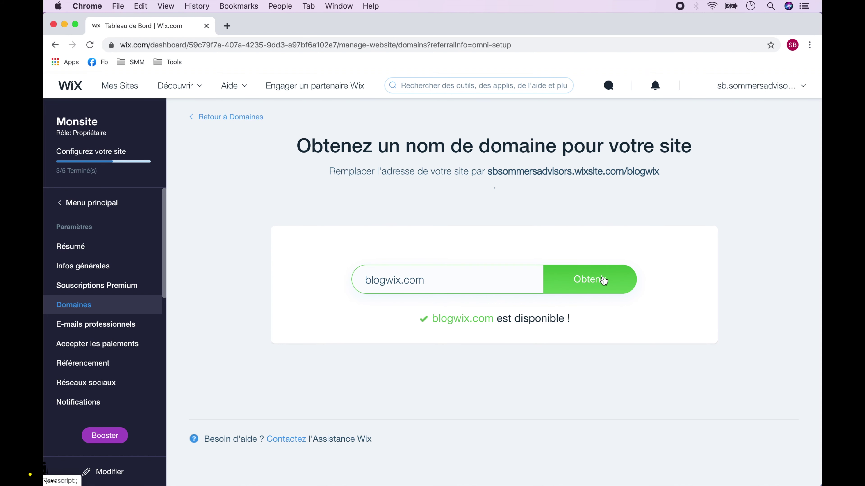
Get blogwix.com through a Premium upgrade, choosing the Illimité plan with the annual subscription and continuing to payment
{"action": "left_click", "coordinate": [618, 280]}
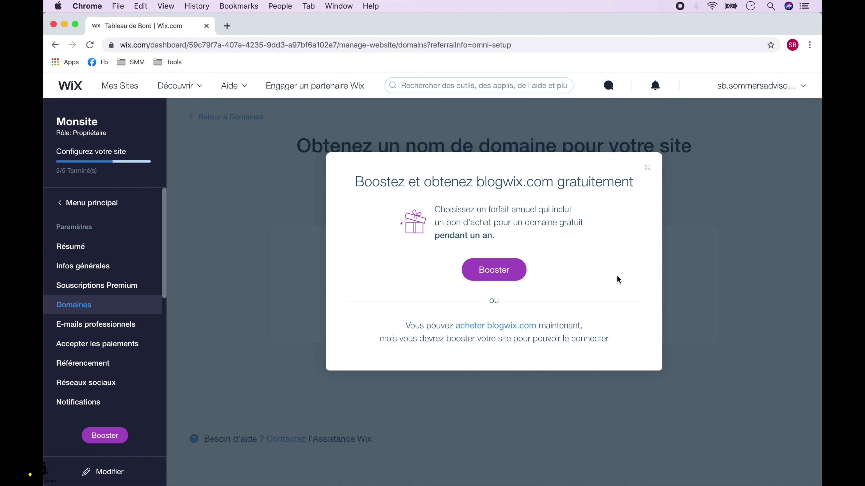
{"action": "left_click", "coordinate": [489, 271]}
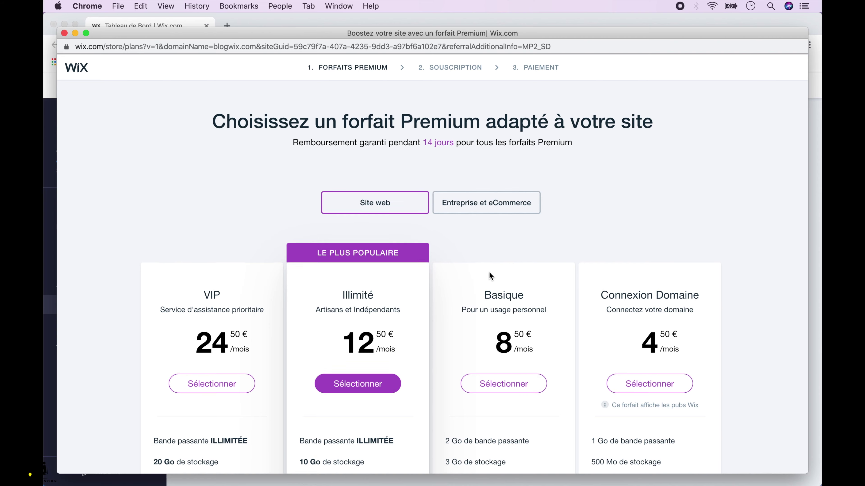
{"action": "scroll", "coordinate": [489, 273], "scroll_direction": "down", "scroll_amount": 5}
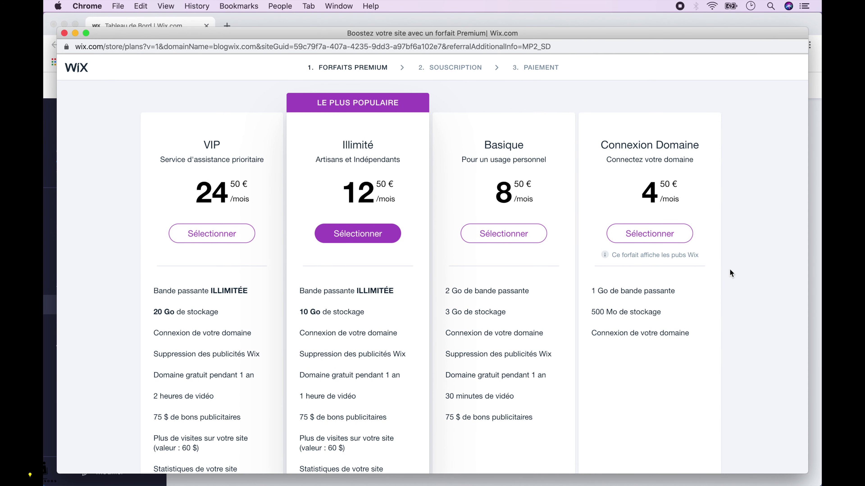
{"action": "scroll", "coordinate": [731, 273], "scroll_direction": "down", "scroll_amount": 2}
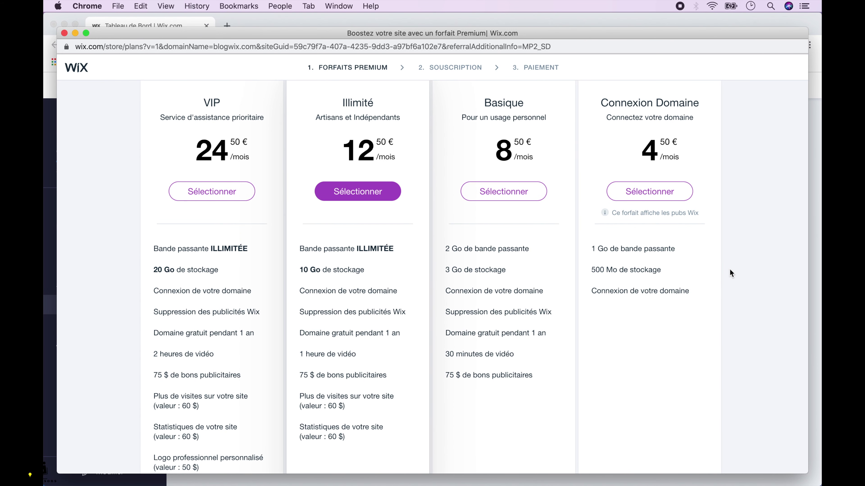
{"action": "left_click", "coordinate": [354, 192]}
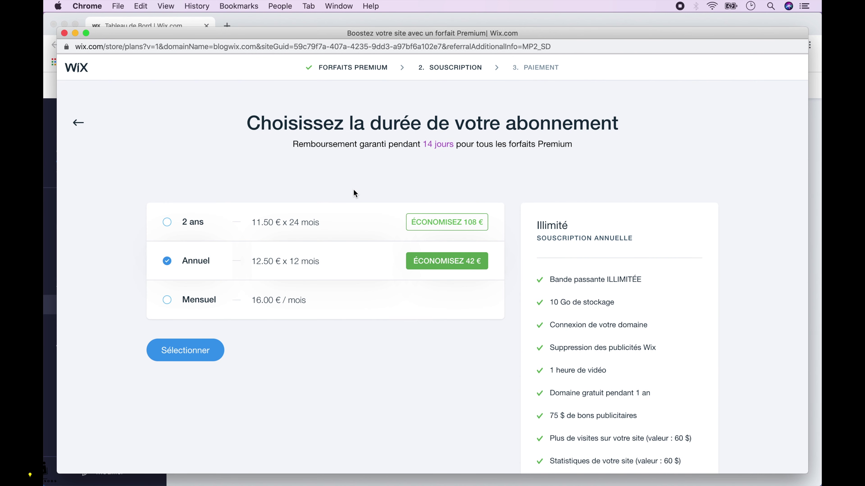
{"action": "left_click", "coordinate": [189, 353]}
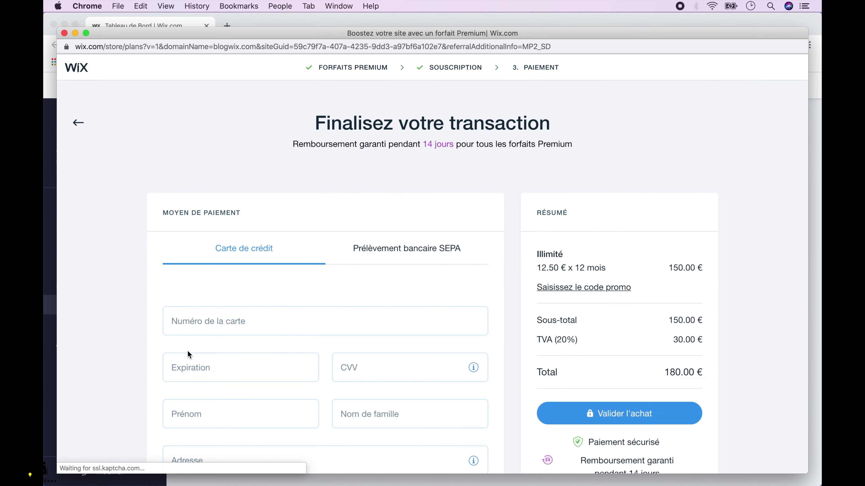